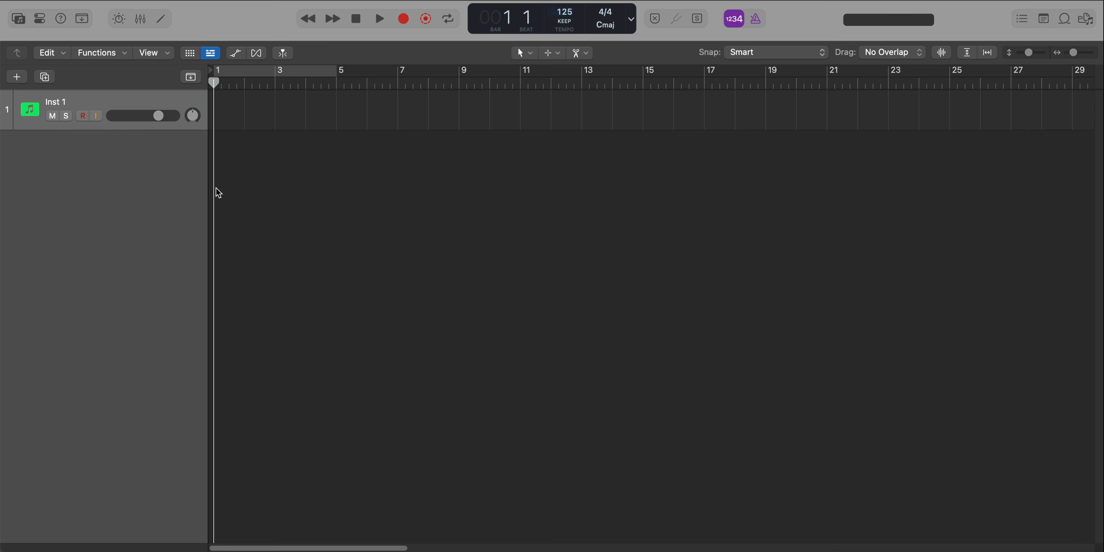
- Load the Acoustic Guitar patch from the Guitar category of the sound library onto the instrument track
key(y)
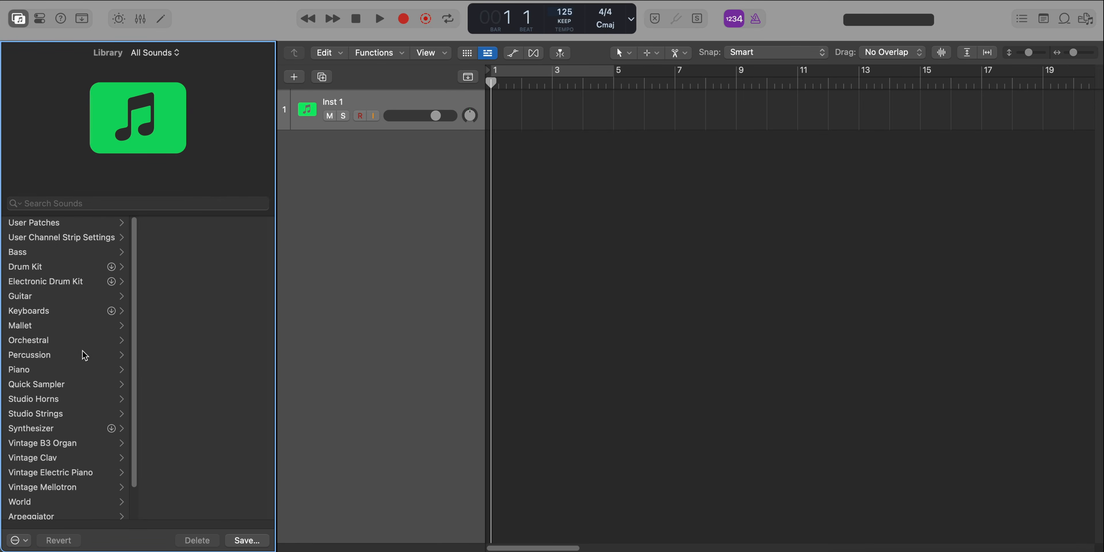
click(32, 298)
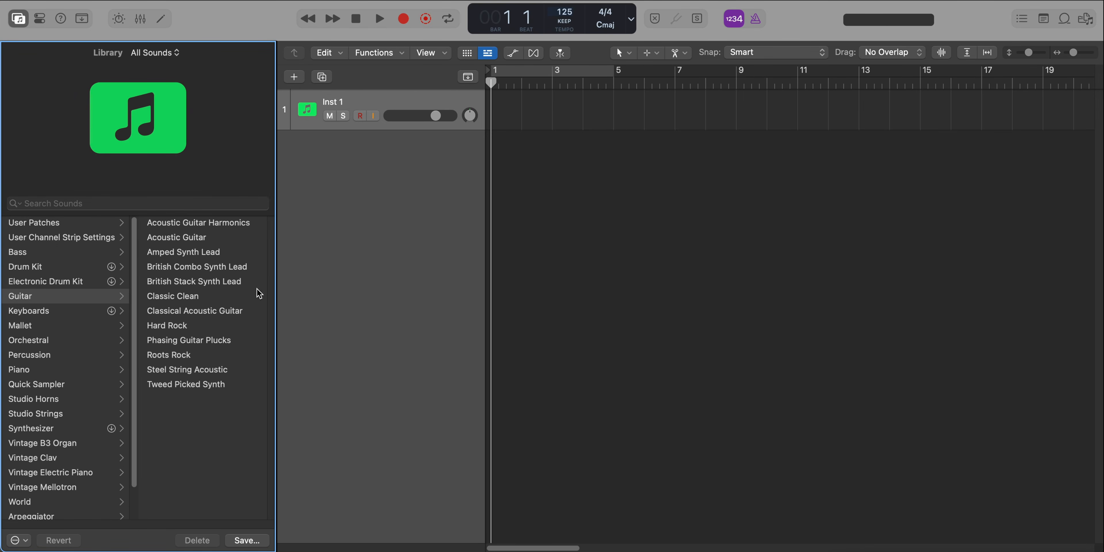
click(171, 237)
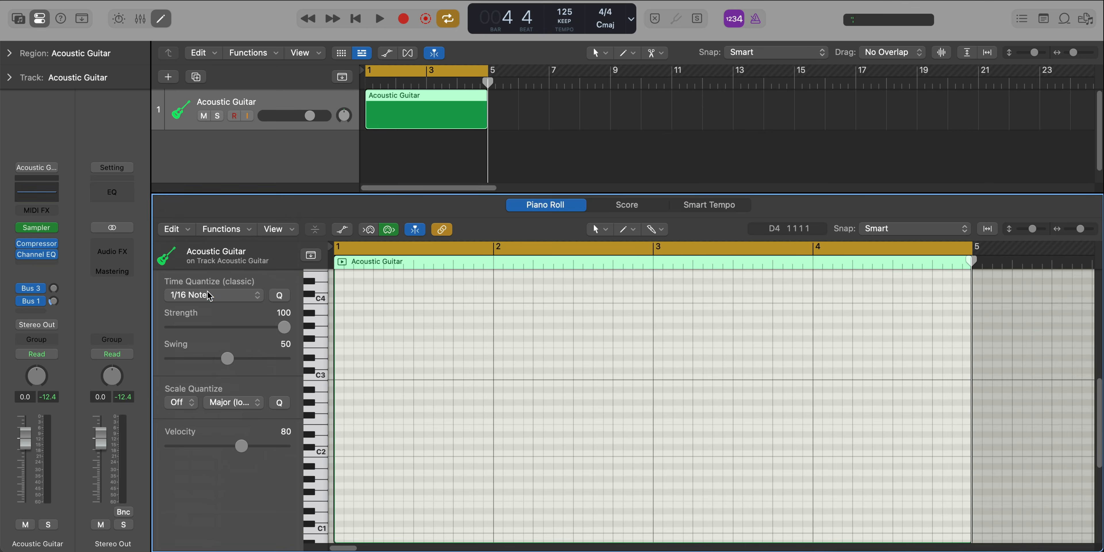
- Set the time quantize to 1/4 Triplet and add three consecutive B1 notes from the start of bar 1
click(207, 291)
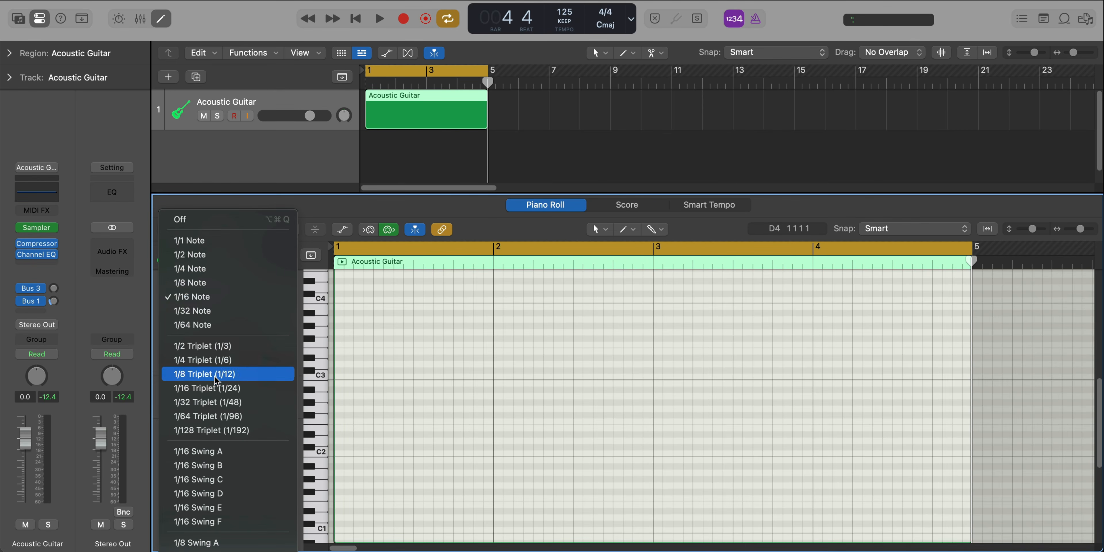
click(206, 359)
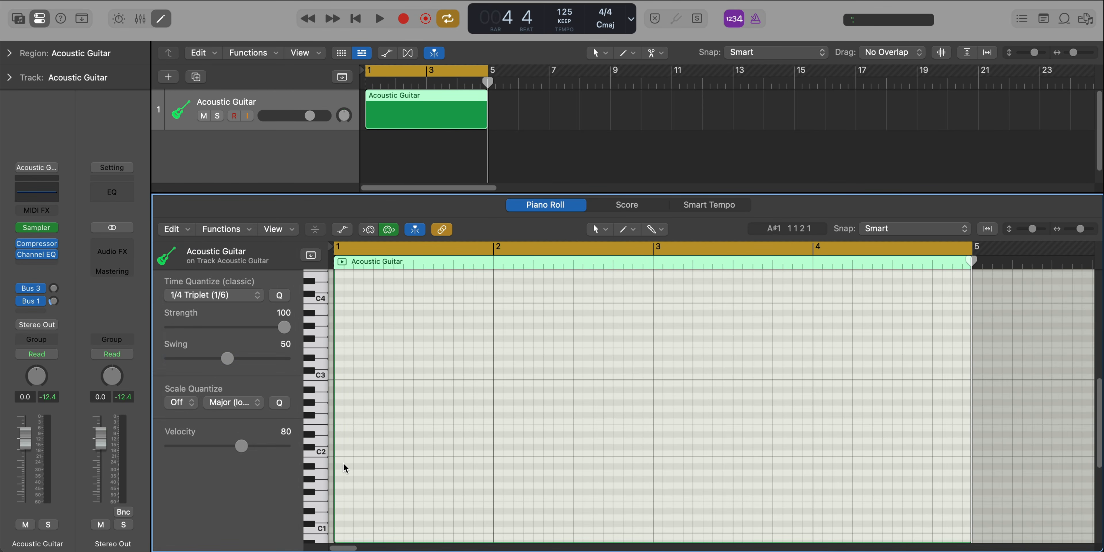
click(340, 459)
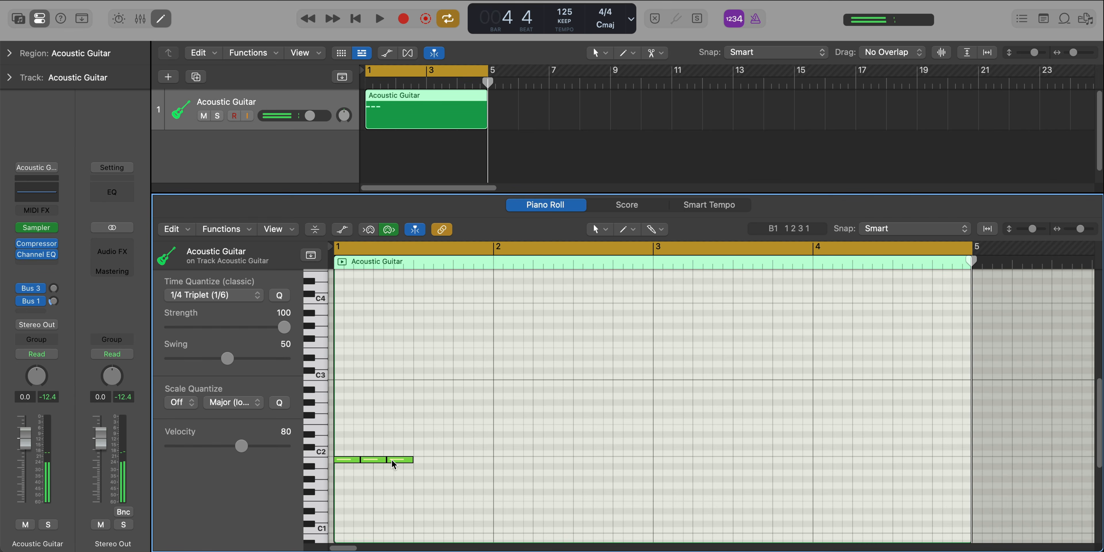
- Transpose the second and third notes up one octave and three semitones to D3
click(371, 460)
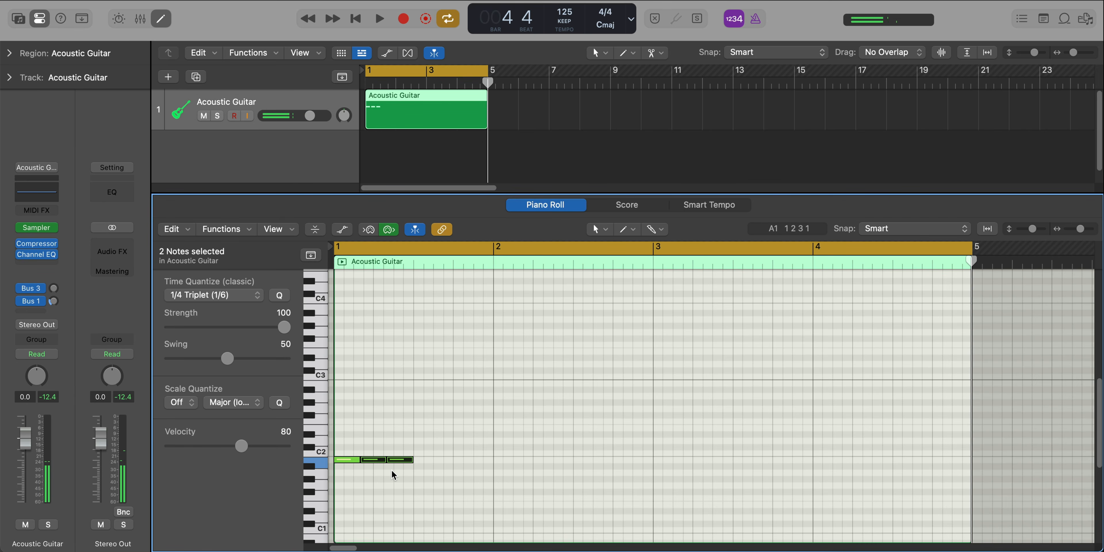
key(alt+shift+Up)
key(alt+Up)
key(alt+Up)
key(alt+Up)
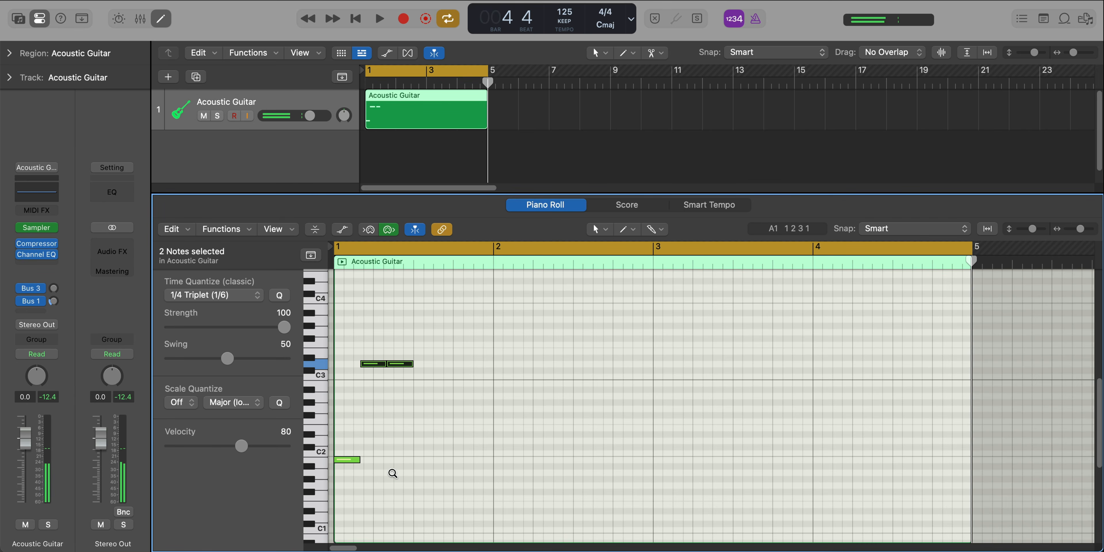
- Lower the third note to A#2 and play back the three-note pattern
key(Left)
key(Right)
key(Right)
key(alt+Down)
key(alt+Down)
key(alt+Down)
key(alt+Down)
key(alt+Down)
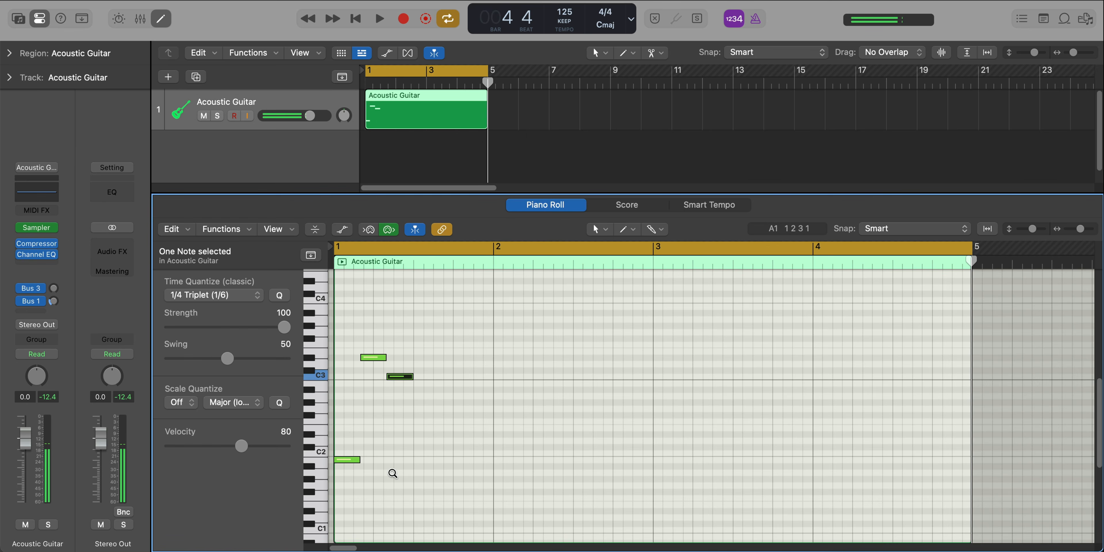
key(space)
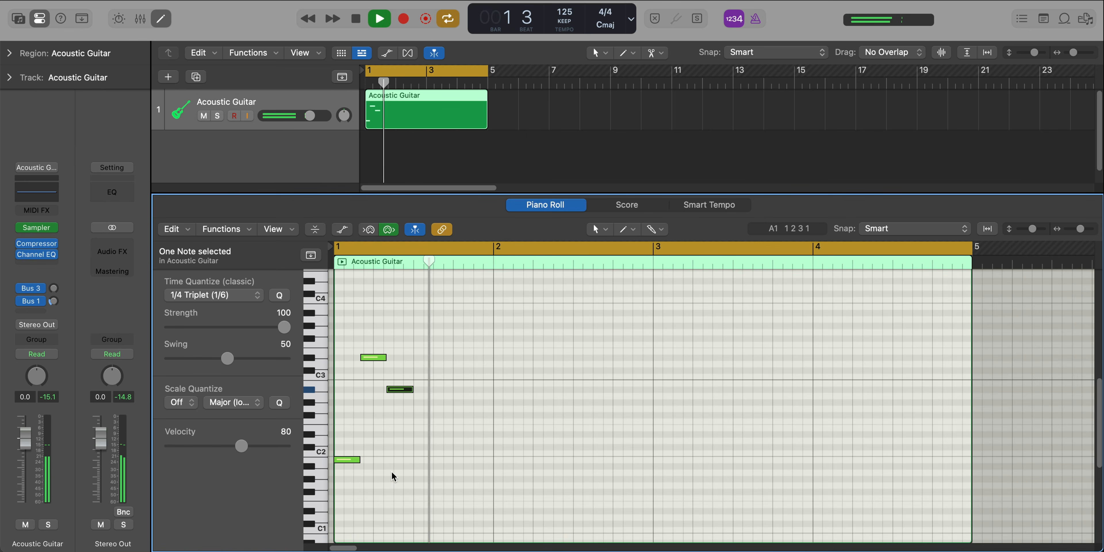
- Repeat the B1, D#3 and A#2 arpeggio after itself through bar 1 into bar 2 and play it back
click(426, 490)
drag(426, 491, 350, 355)
key(super+r)
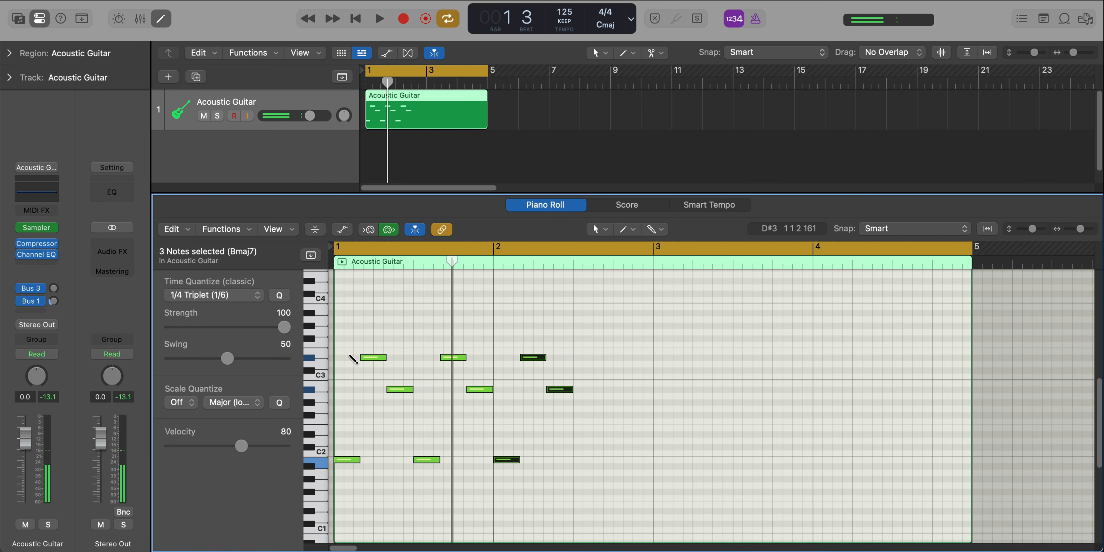
key(space)
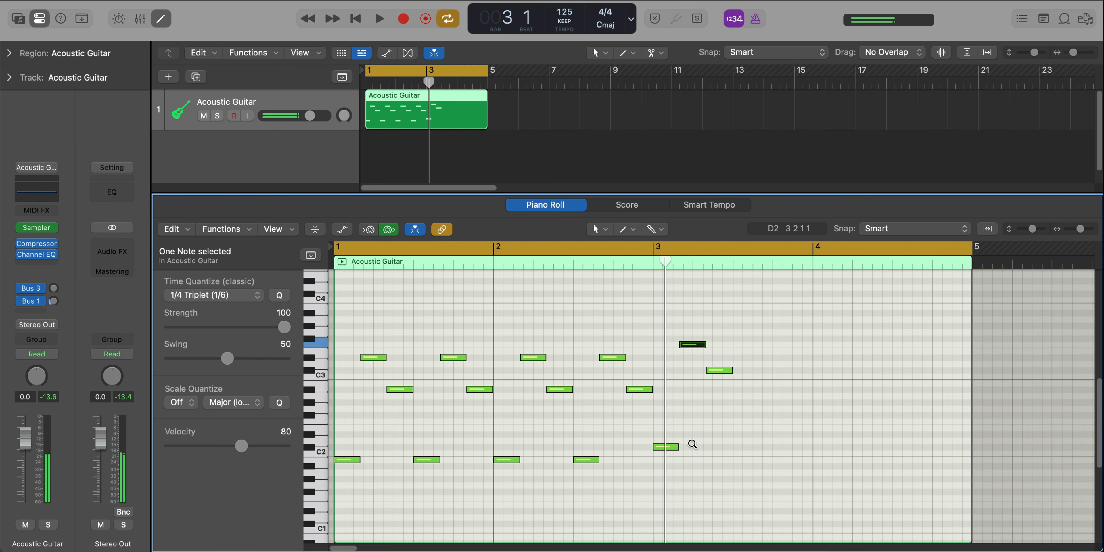
- Raise the top note of the bar 3 arpeggio to F#3 and its lowest note to D#2 while auditioning the change
key(space)
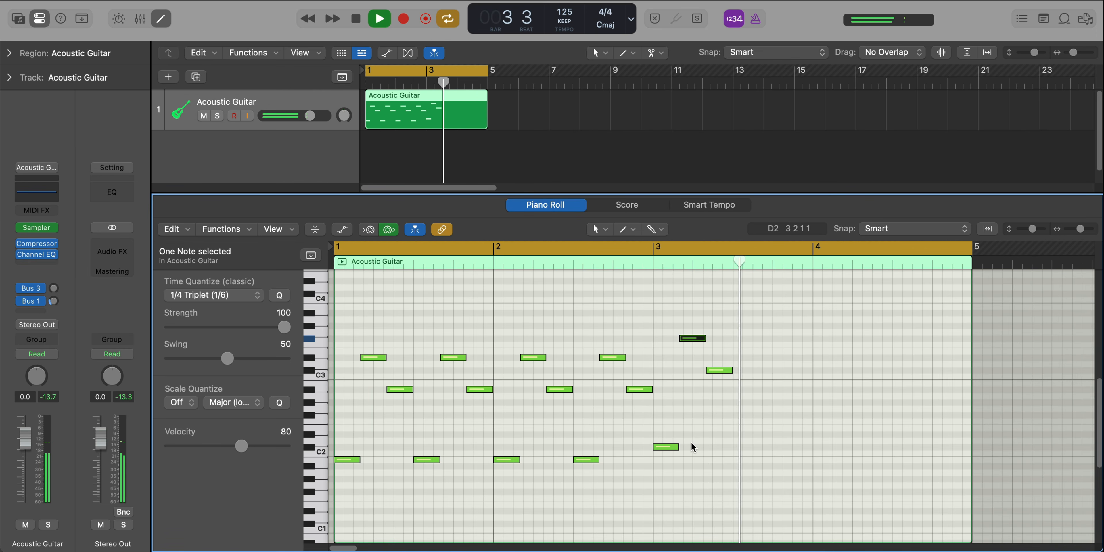
click(690, 443)
key(space)
drag(667, 446, 670, 439)
key(space)
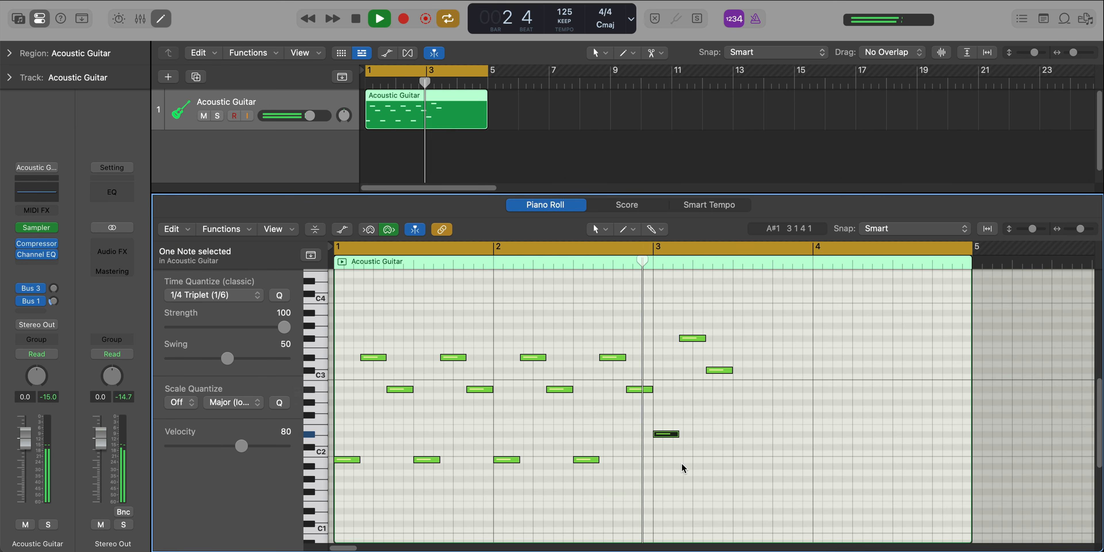
- Repeat the three-note arpeggio in the second half of bar 3 and limit the cycle range to bar 4
drag(758, 464, 670, 332)
key(super+r)
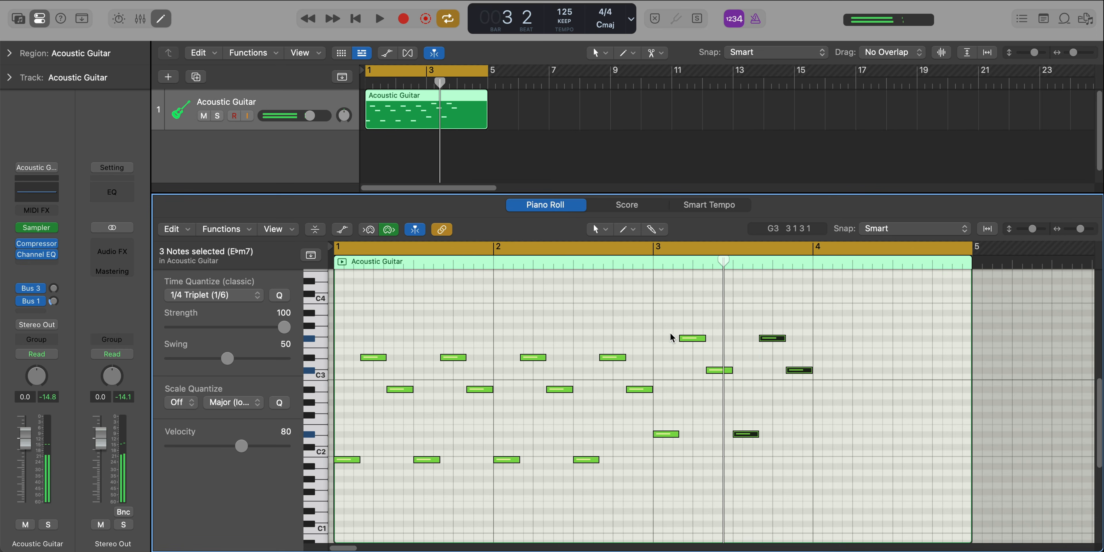
click(834, 249)
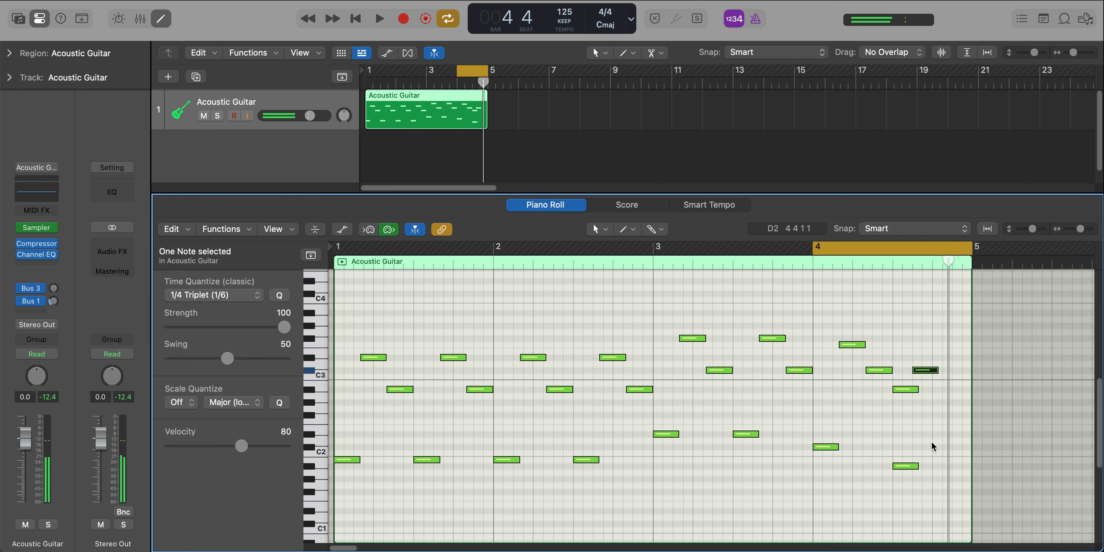
- Audition the bar 4 notes and add an A#2 note on the last triplet of the bar
key(space)
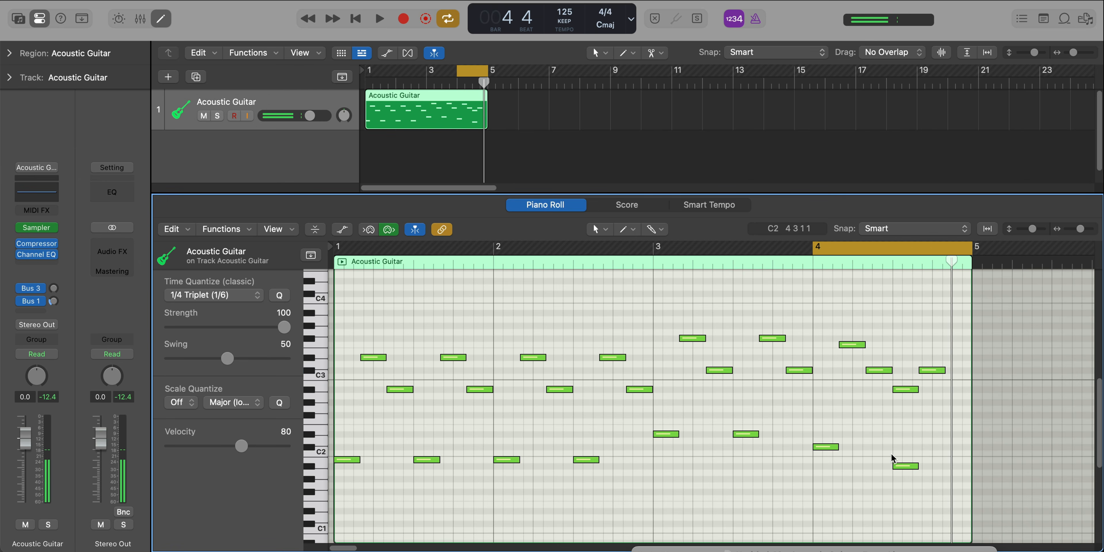
key(space)
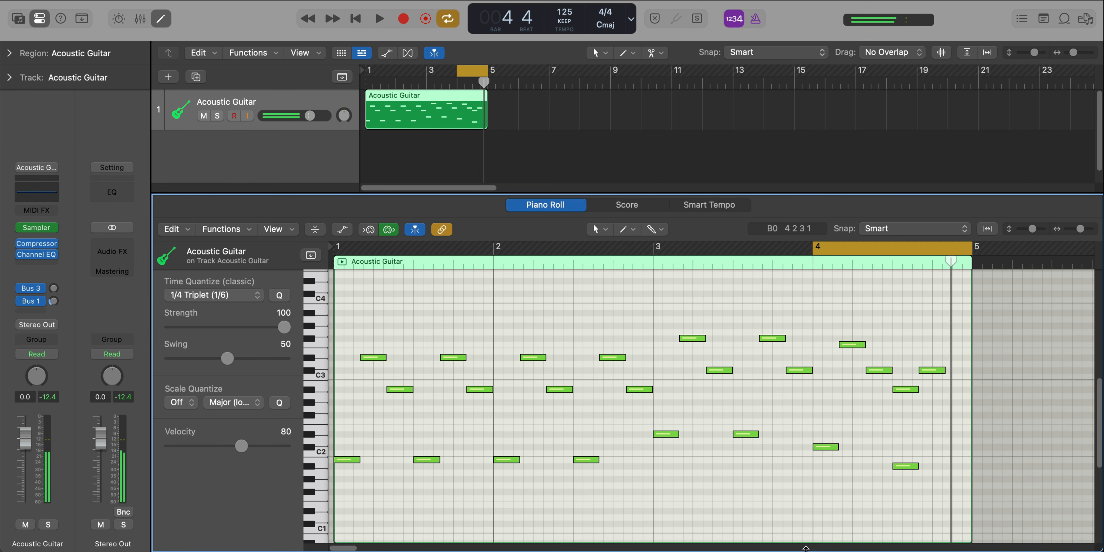
key(space)
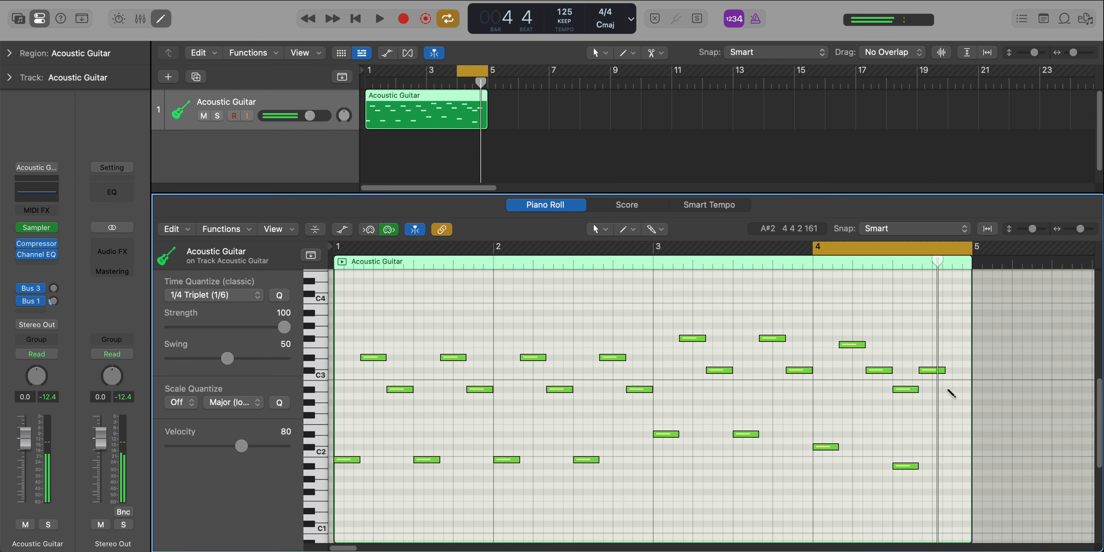
click(949, 389)
- Play back the guitar progression to check how its notes sound together
key(space)
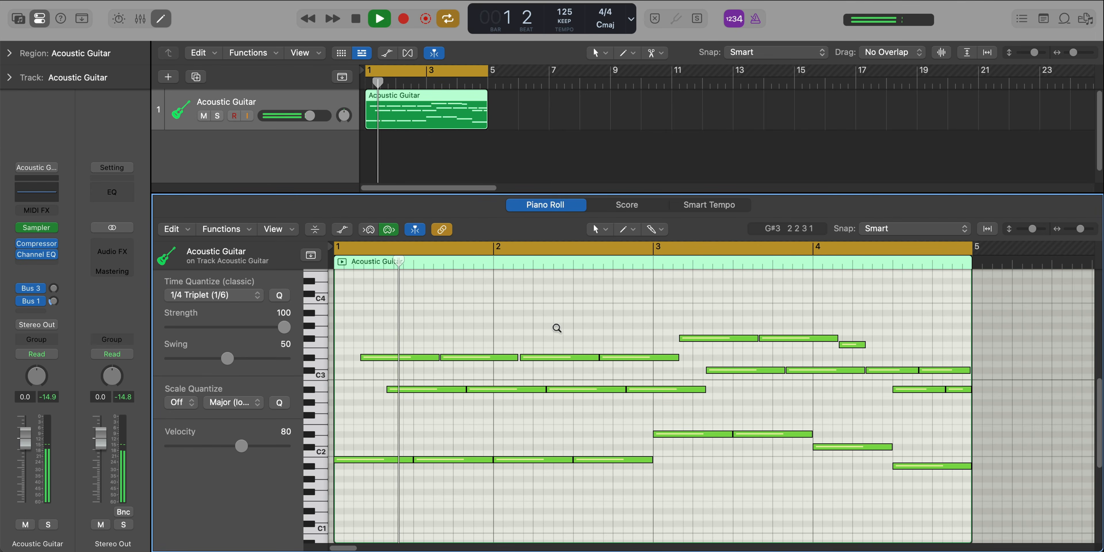
ctrl+alt+click(556, 328)
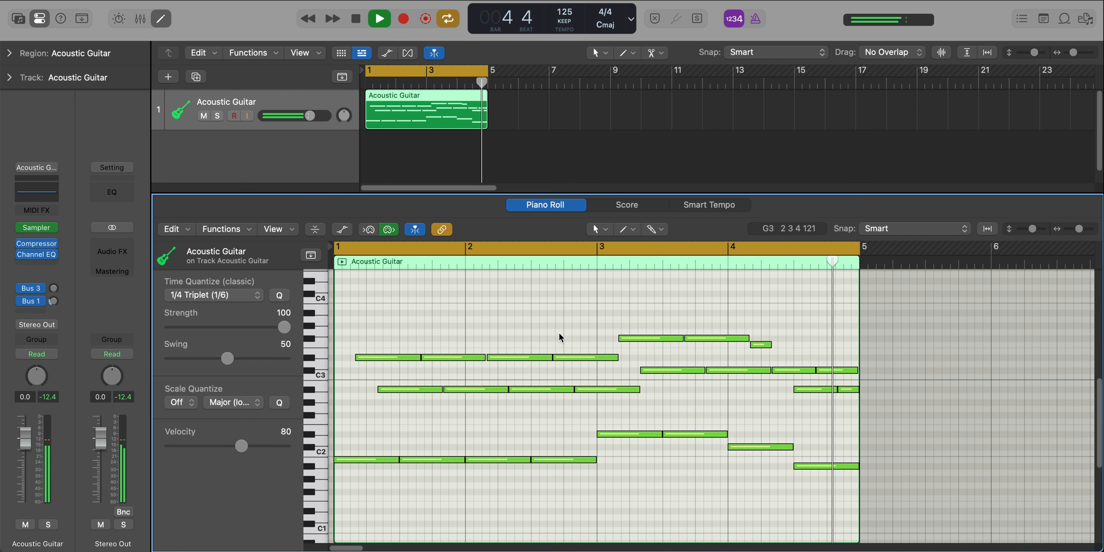
key(space)
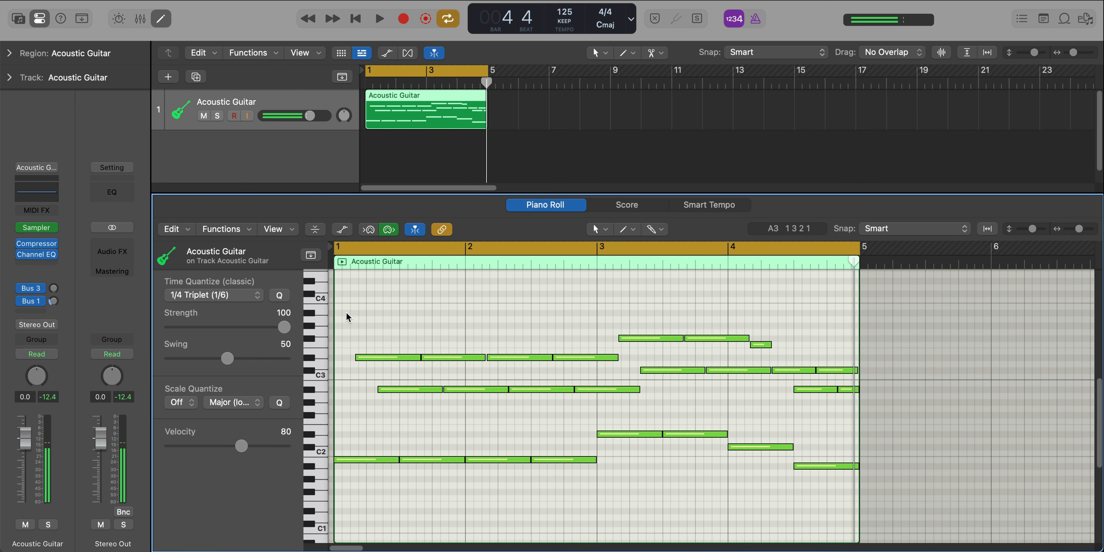
- Randomize the velocities of all guitar notes between 40 and 80 with the Random Velocity MIDI transform
click(235, 231)
mouse_move(266, 374)
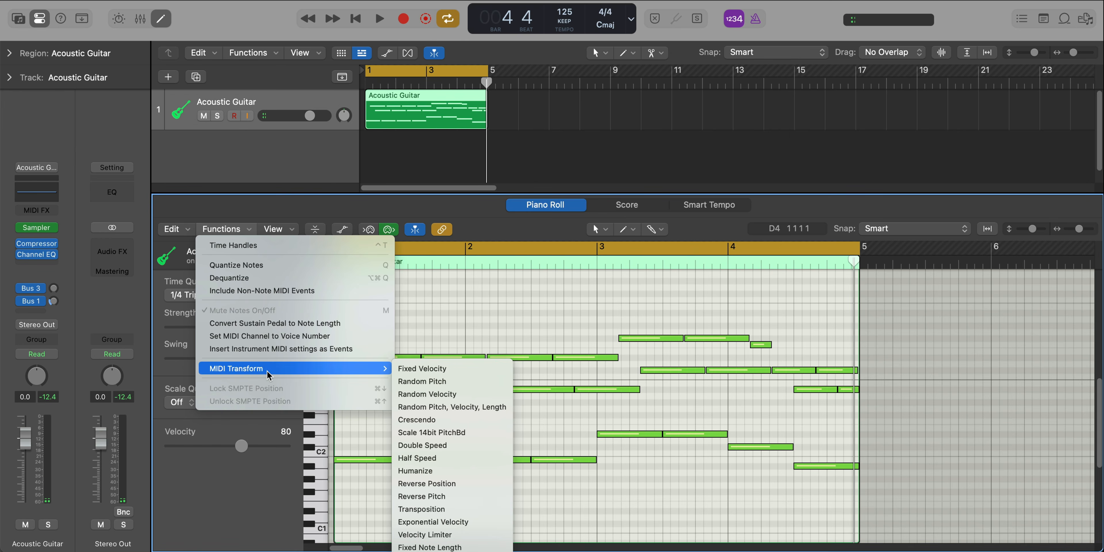
click(457, 394)
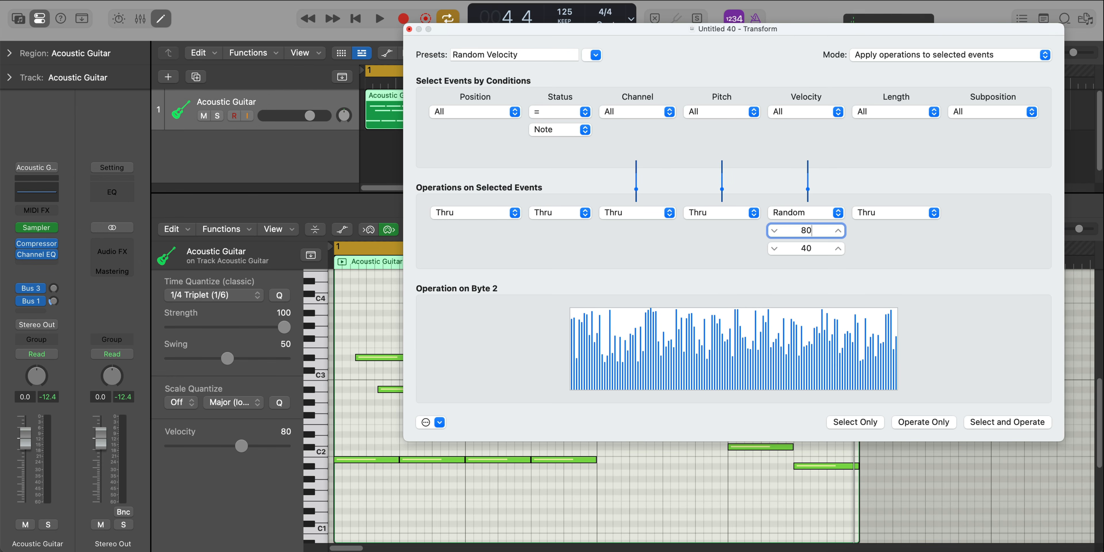
key(Return)
click(705, 510)
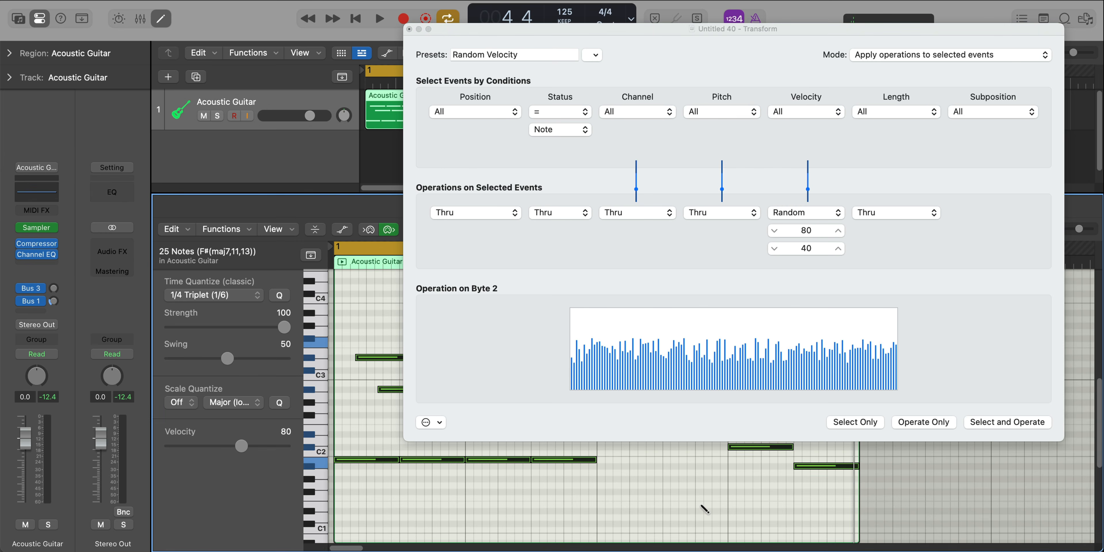
click(1016, 420)
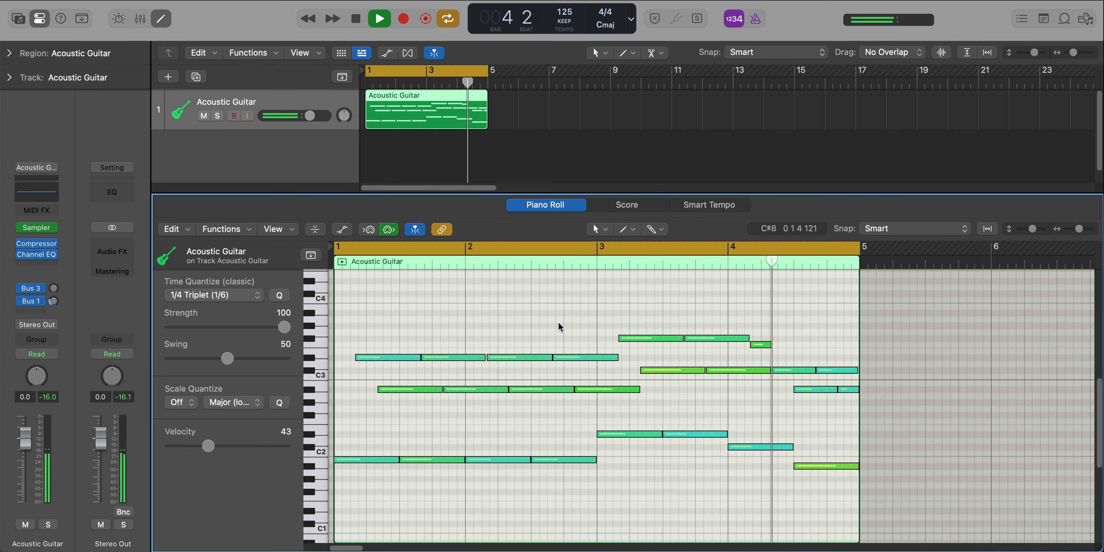
key(space)
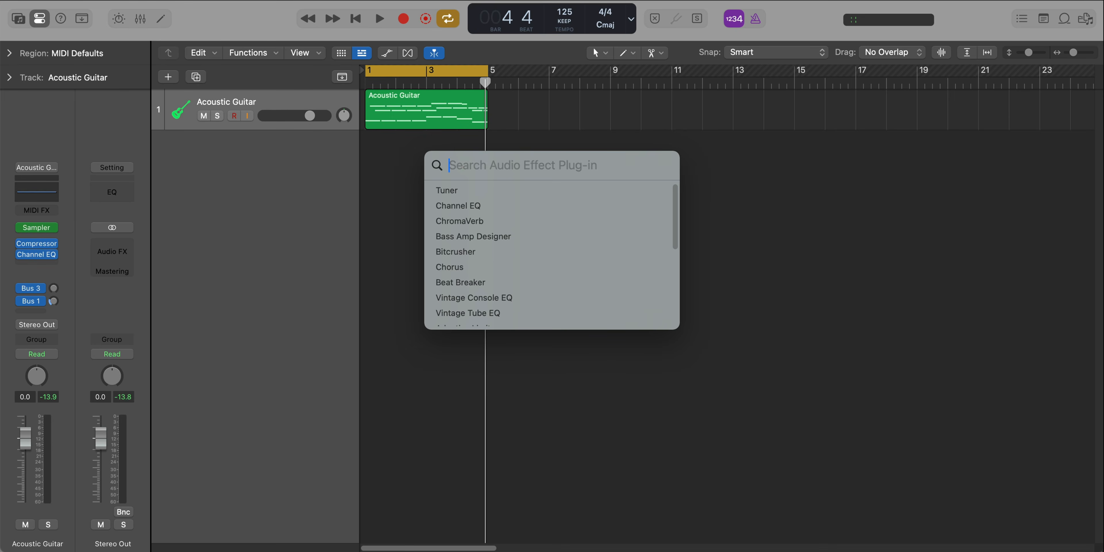
- Insert a Chorus effect on the Acoustic Guitar track and choose its Guitar Summer preset during playback
text(chorus)
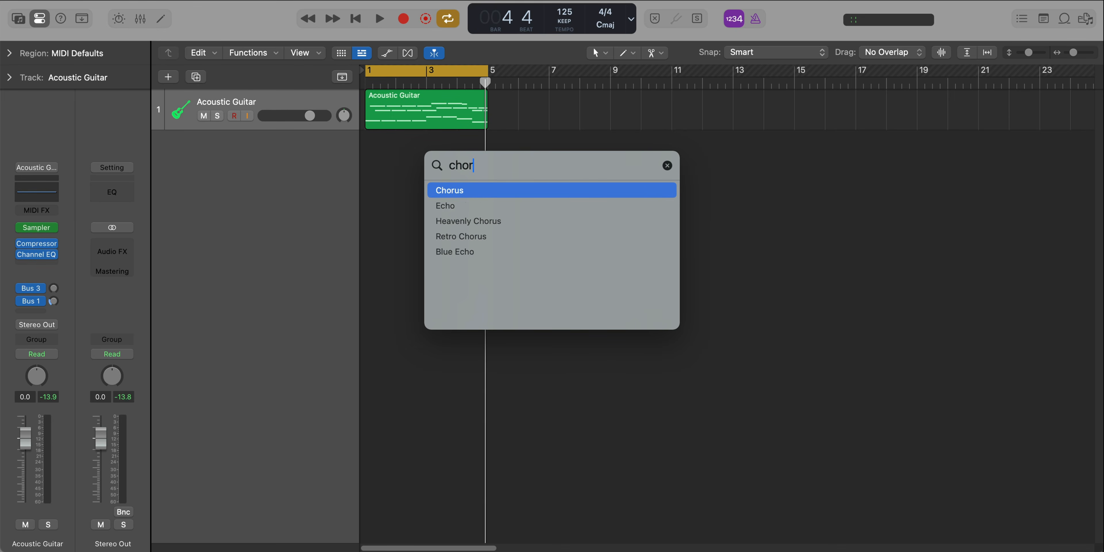
key(Return)
key(space)
click(419, 188)
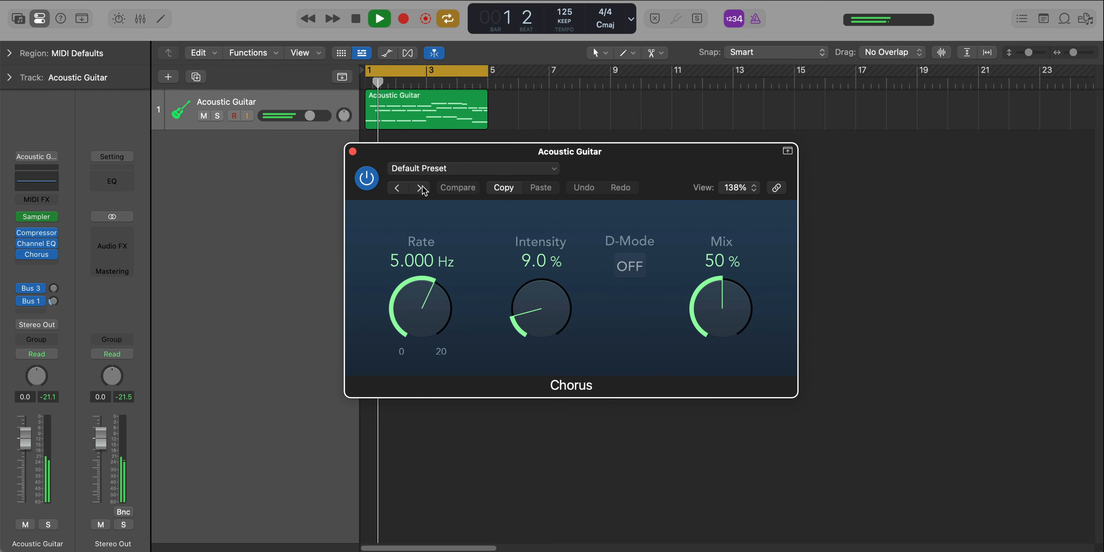
click(420, 188)
click(419, 188)
click(419, 187)
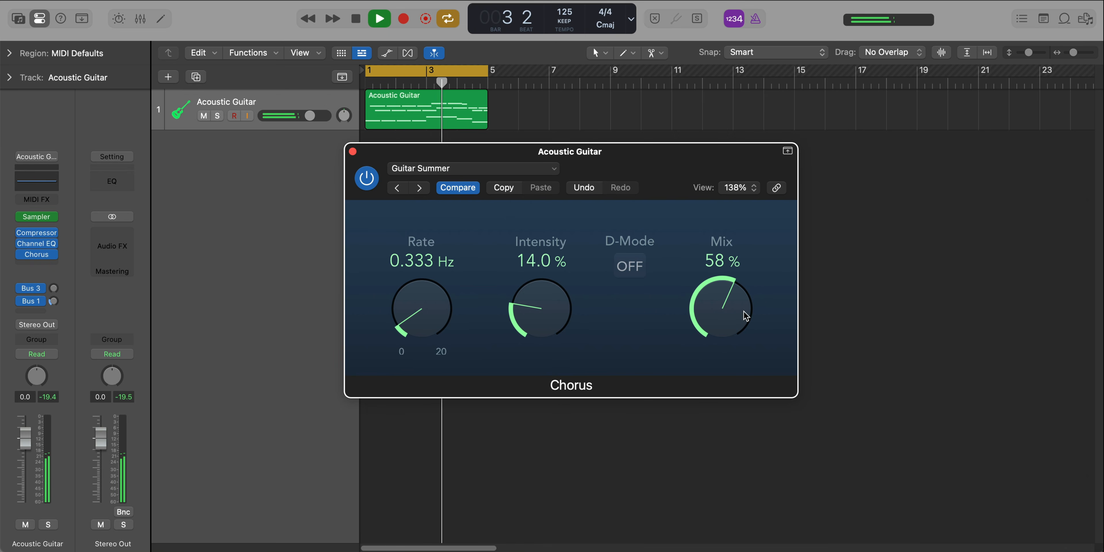
- Lower the Chorus mix to 20 % and compare the sound with the effect bypassed and active
drag(746, 316, 741, 377)
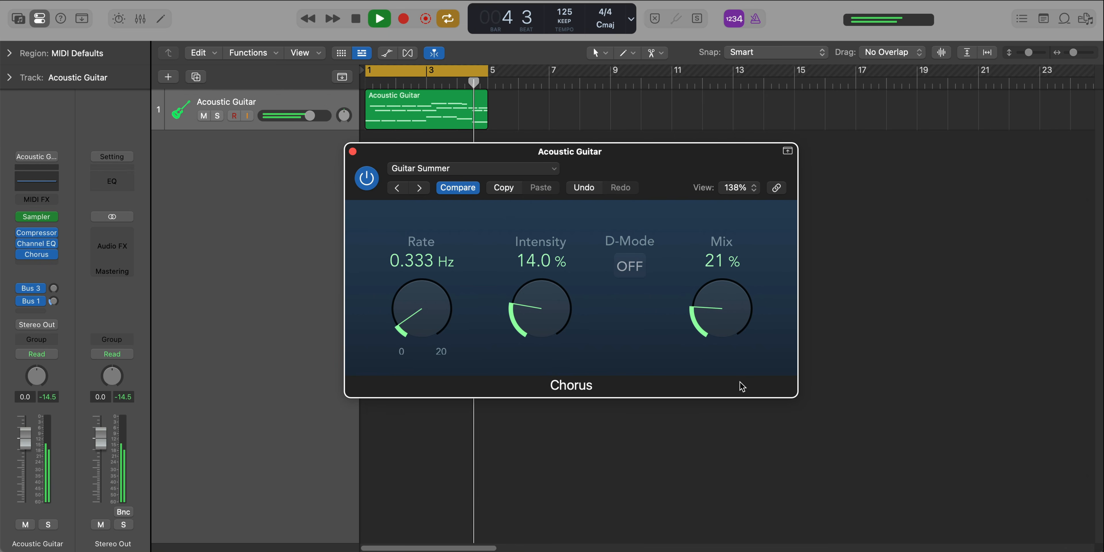
click(366, 179)
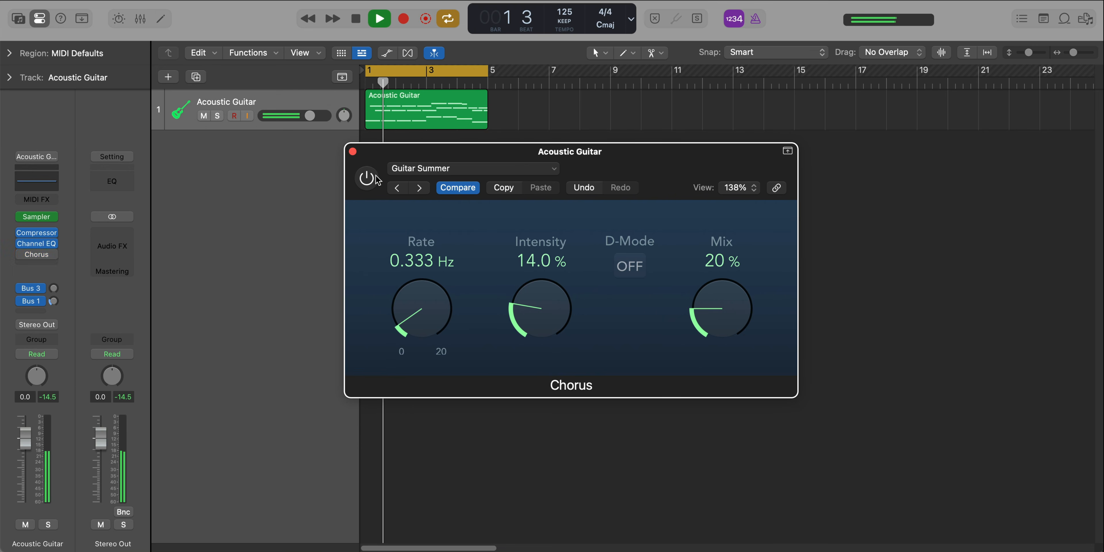
click(367, 178)
click(354, 153)
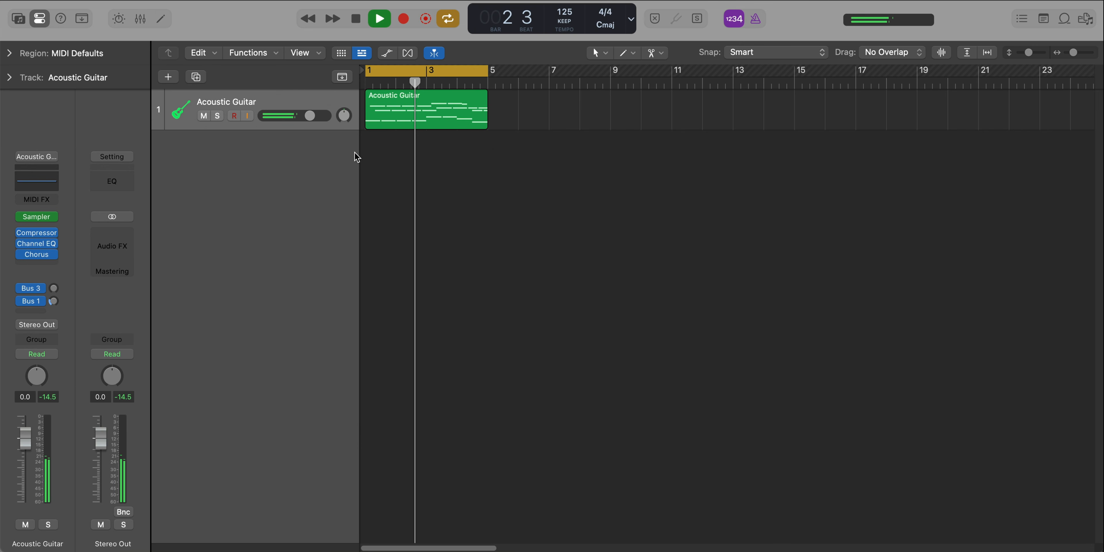
key(space)
- Insert a Bitcrusher effect after the Chorus on the Acoustic Guitar track
key(ctrl+shift+a)
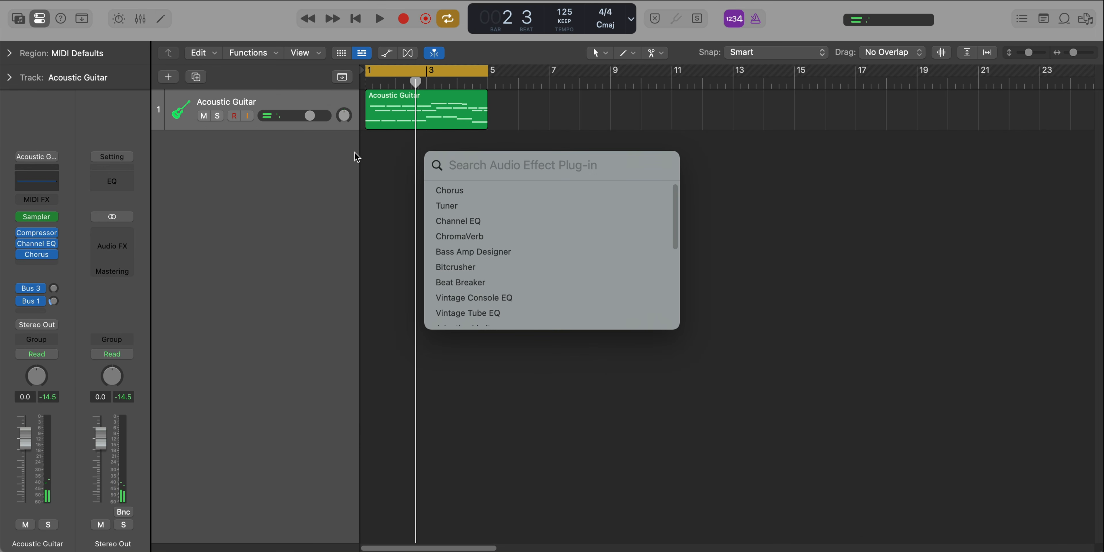
text(bitc)
key(Return)
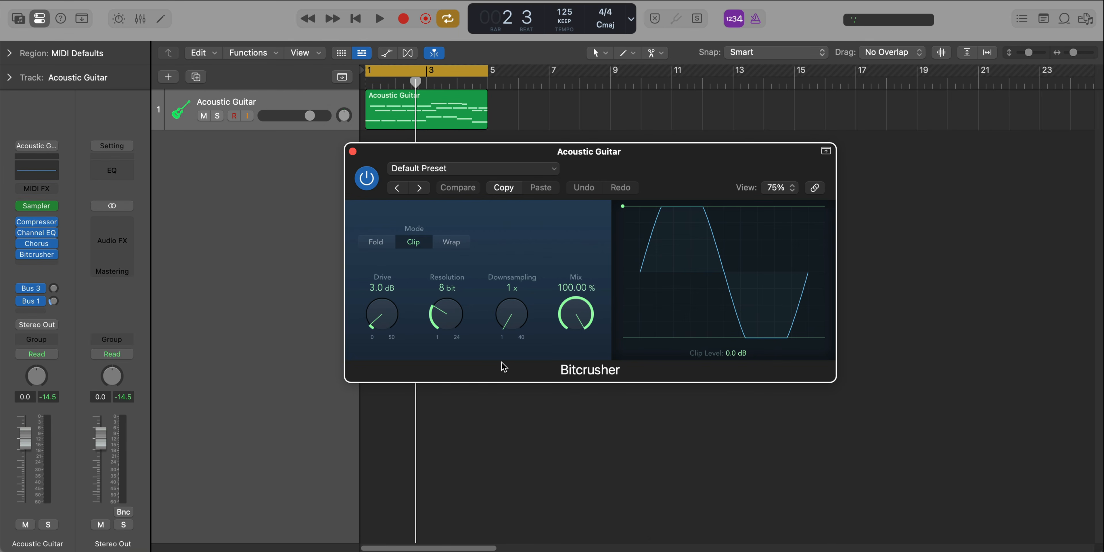
- Set the Bitcrusher resolution to 10 bit and mix to 31.40 %, and compare the sound with the effect bypassed
drag(460, 315, 453, 312)
key(space)
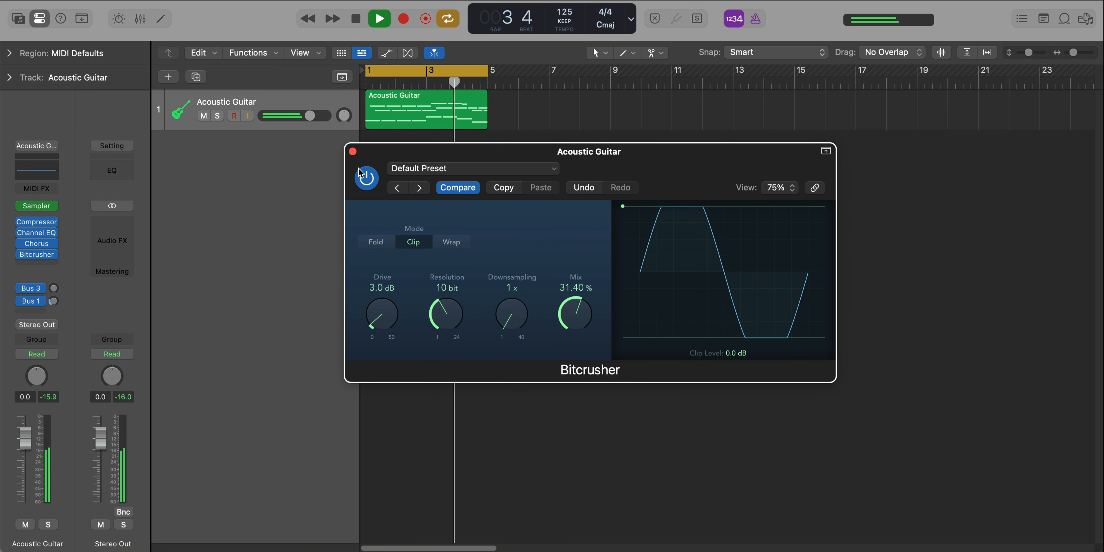
click(365, 177)
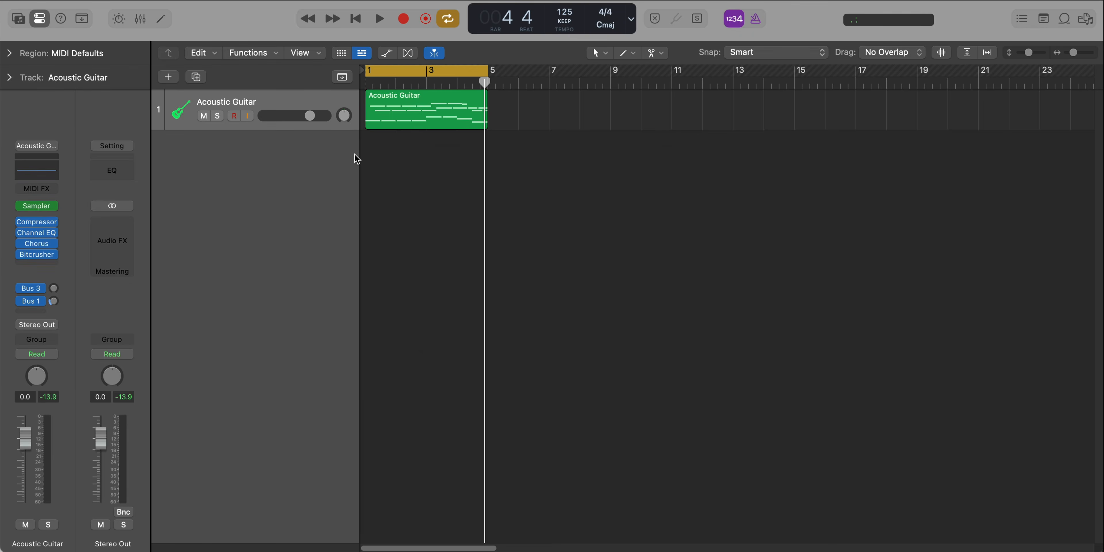
- Insert Bass Amp Designer after the Bitcrusher, load its 70's Solid preset and play the loop through it
key(cmd+p)
text(bas)
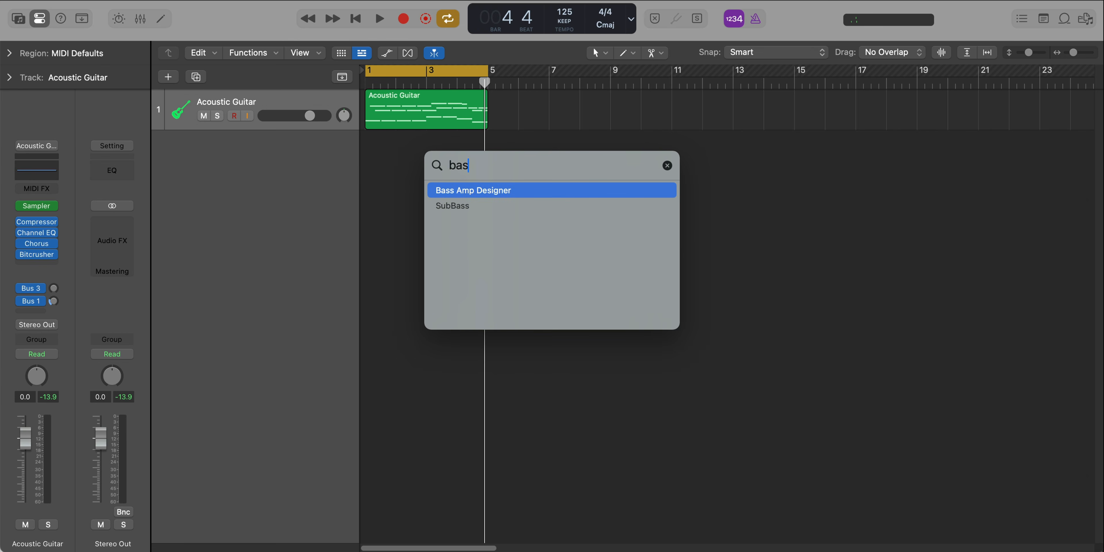
key(Return)
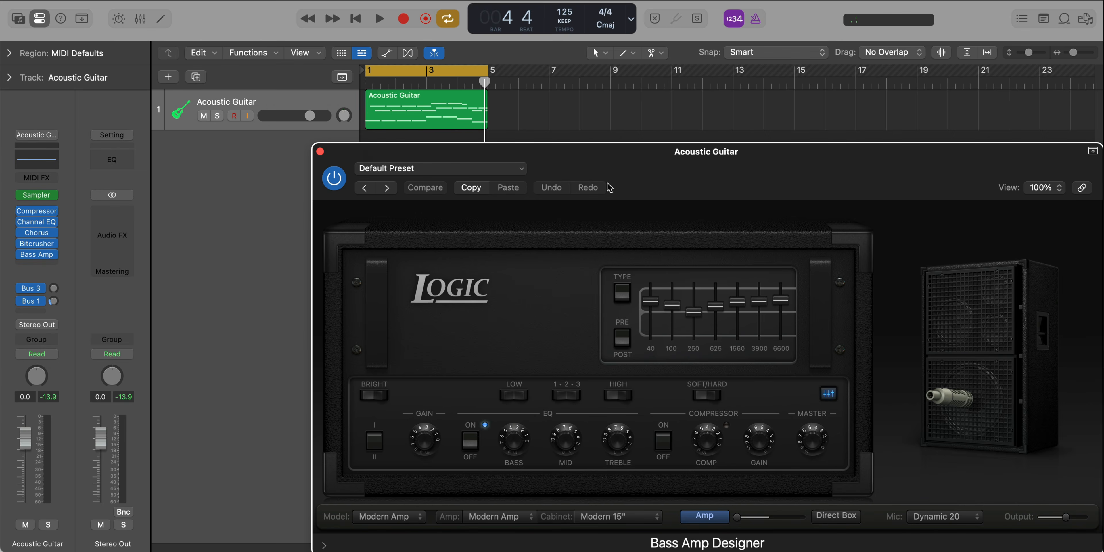
drag(476, 170, 348, 79)
click(349, 78)
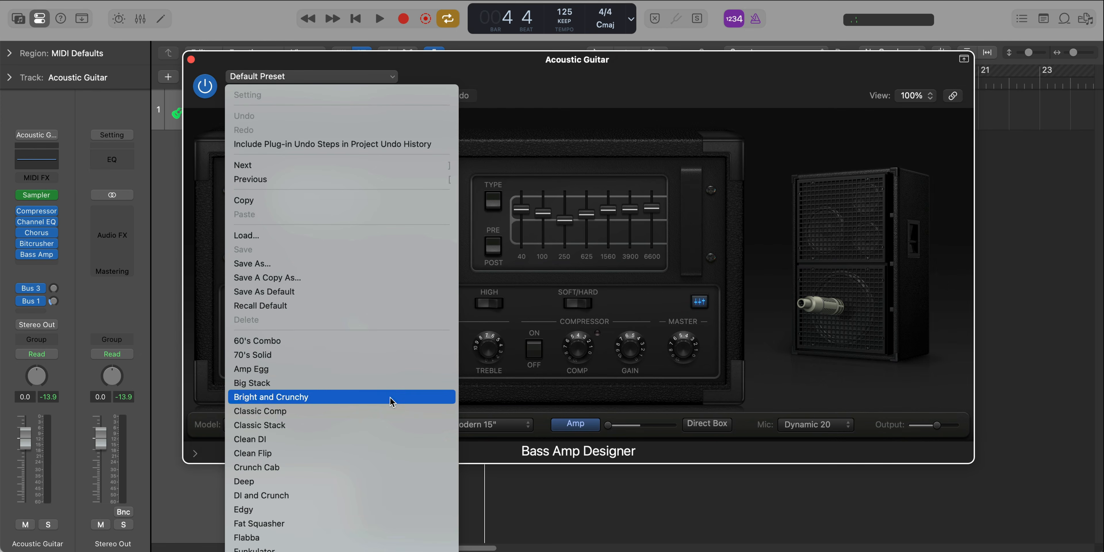
click(374, 354)
key(space)
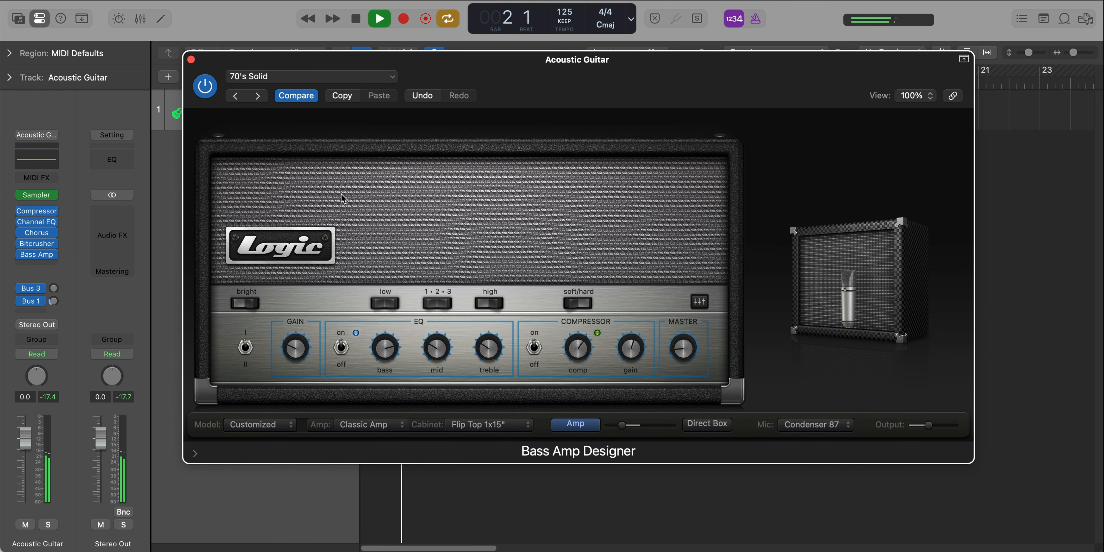
click(192, 60)
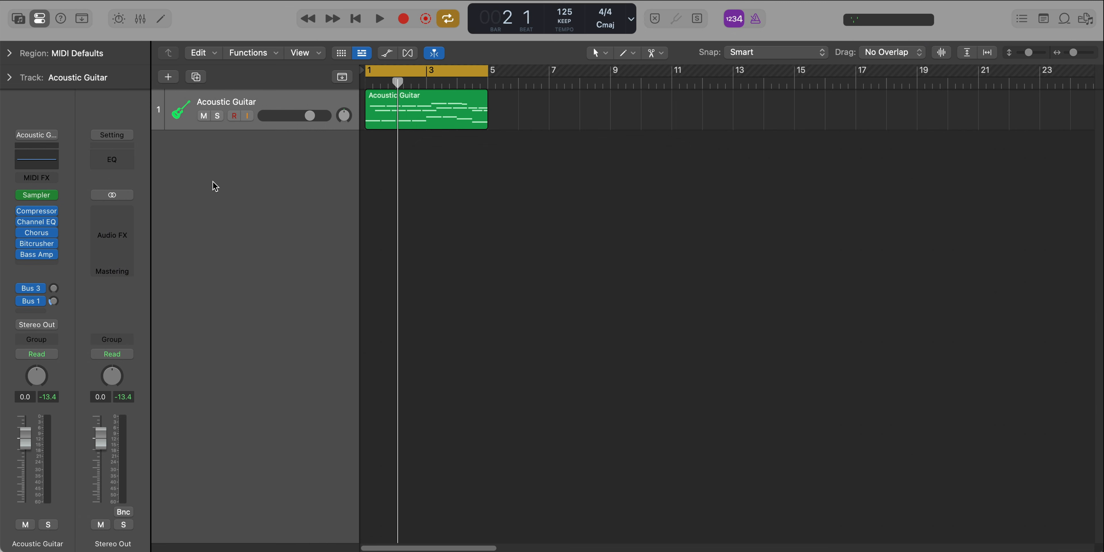
- Insert ChromaVerb as the last effect on the Acoustic Guitar track and load the FX preset Spherical
key(shift+a)
text(chro)
key(Return)
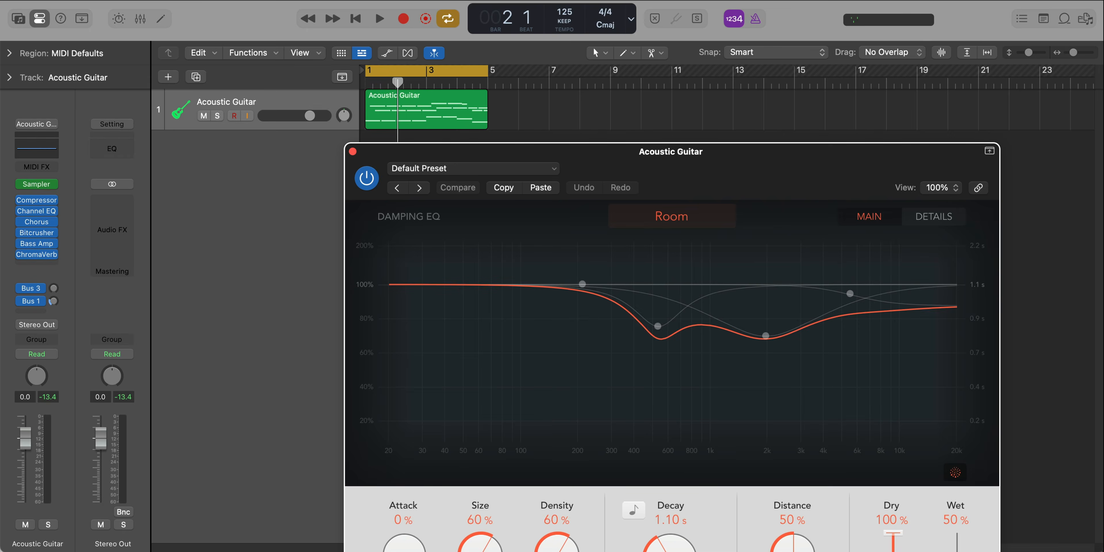
click(436, 39)
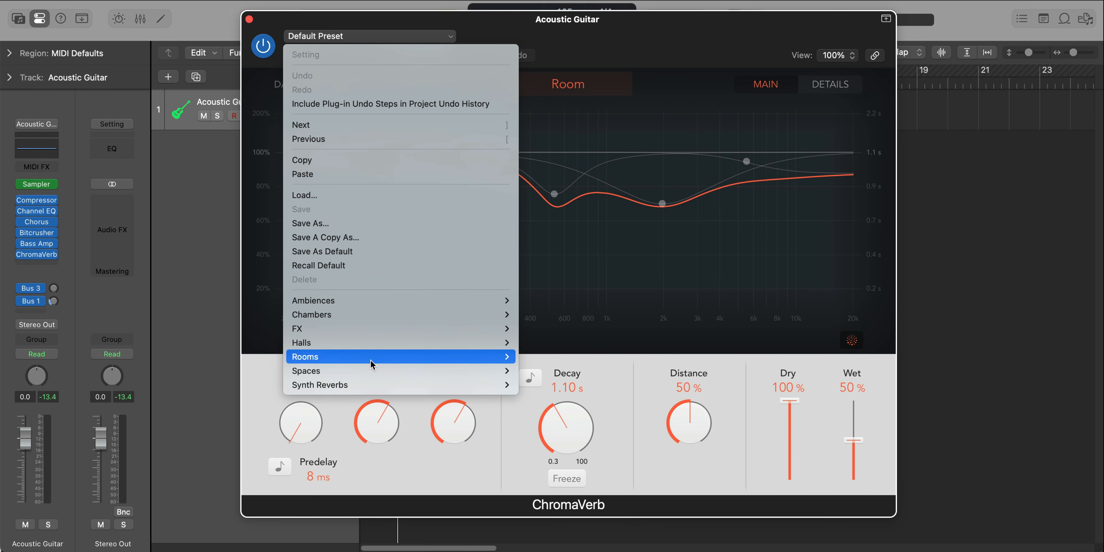
mouse_move(374, 328)
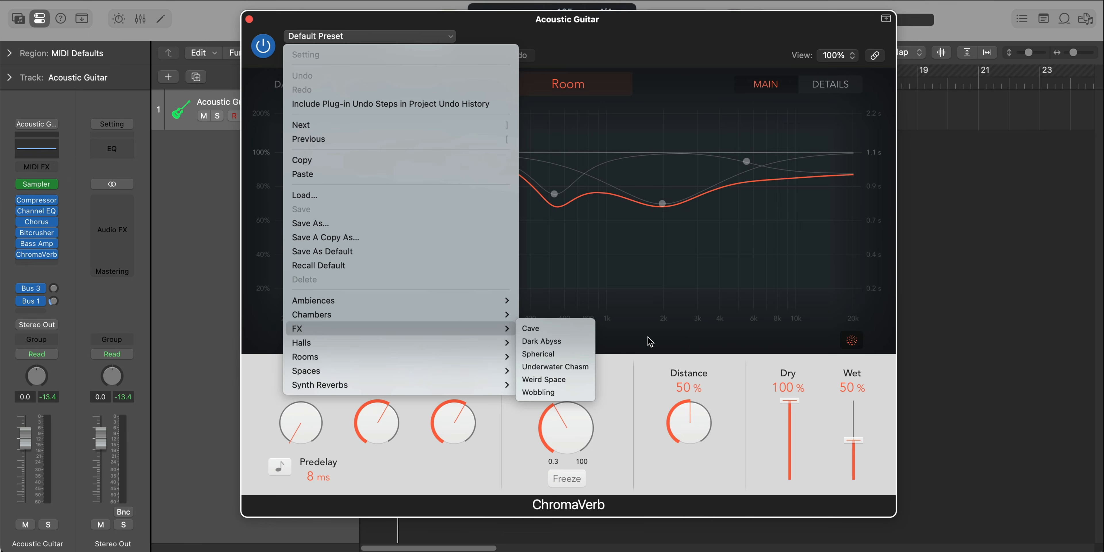
click(560, 354)
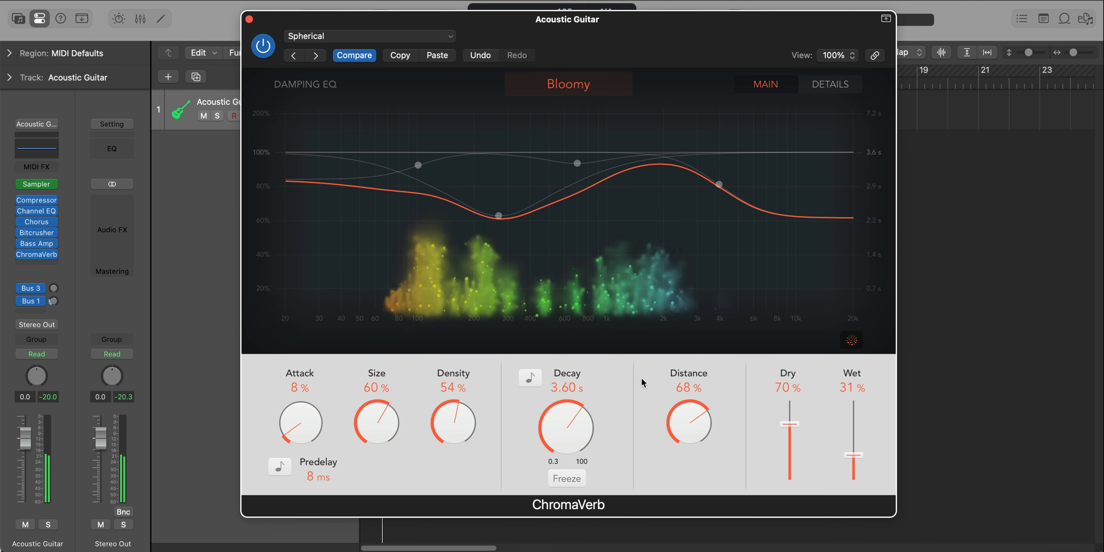
- Set ChromaVerb's dry level to 100 % and decay to 2.00 s, and lower the wet level slightly
drag(789, 424, 789, 400)
drag(570, 418, 570, 429)
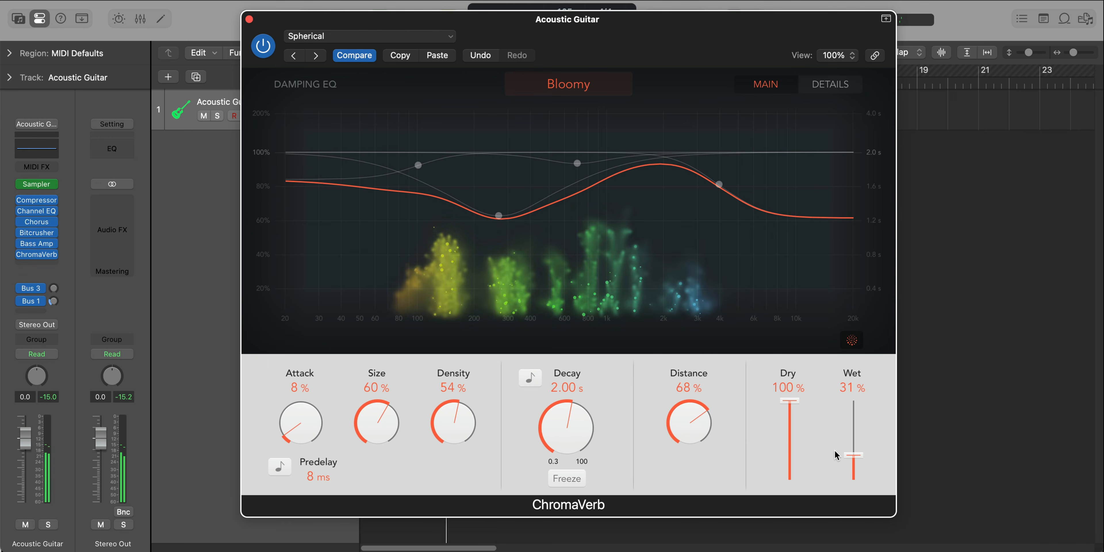
drag(853, 455, 856, 464)
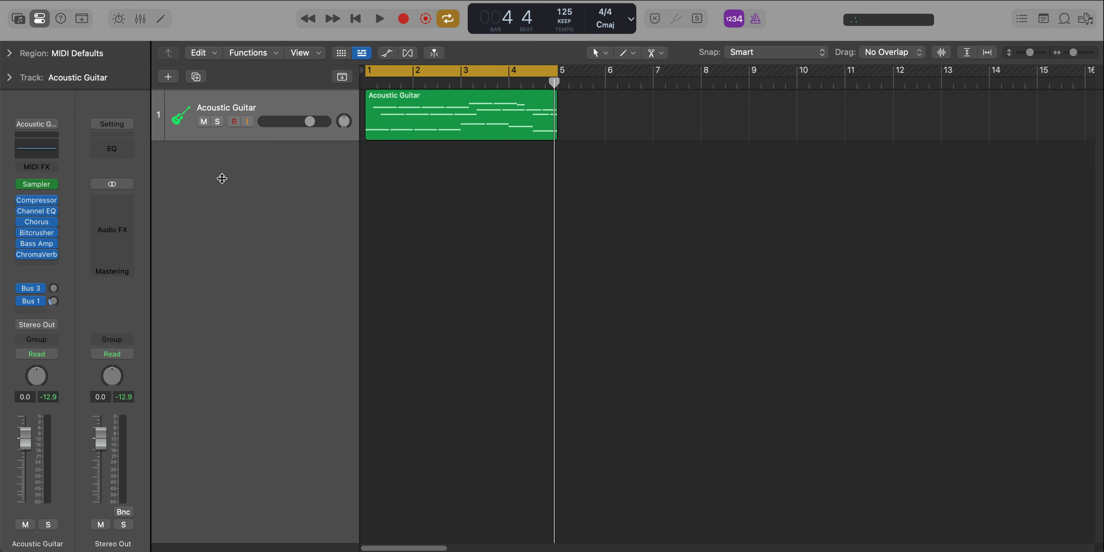
- Add a software instrument track below the Acoustic Guitar and load Alchemy as its instrument
double_click(222, 177)
key(super+shift+p)
text(al)
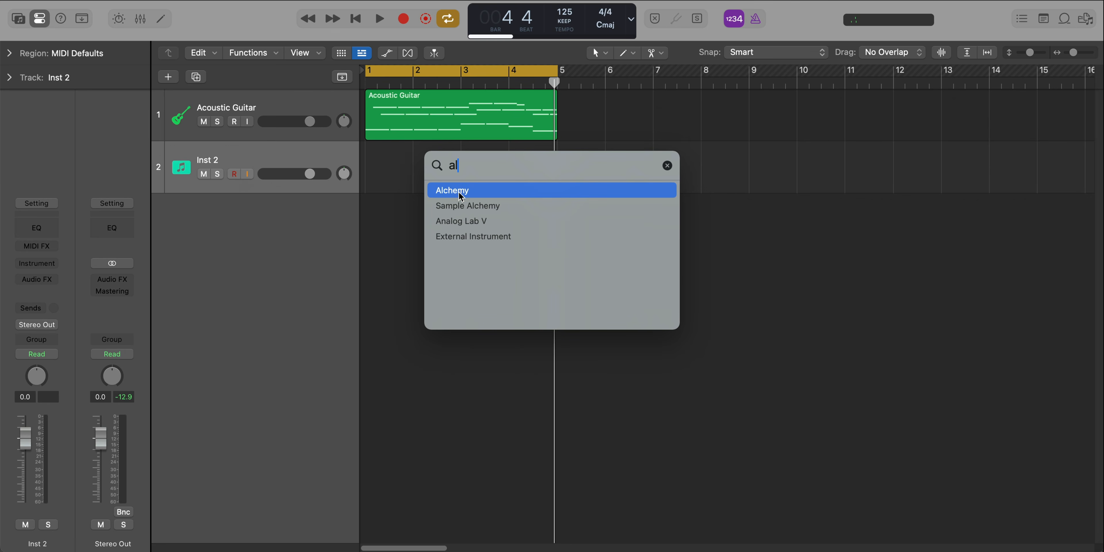
key(Return)
drag(667, 151, 519, 29)
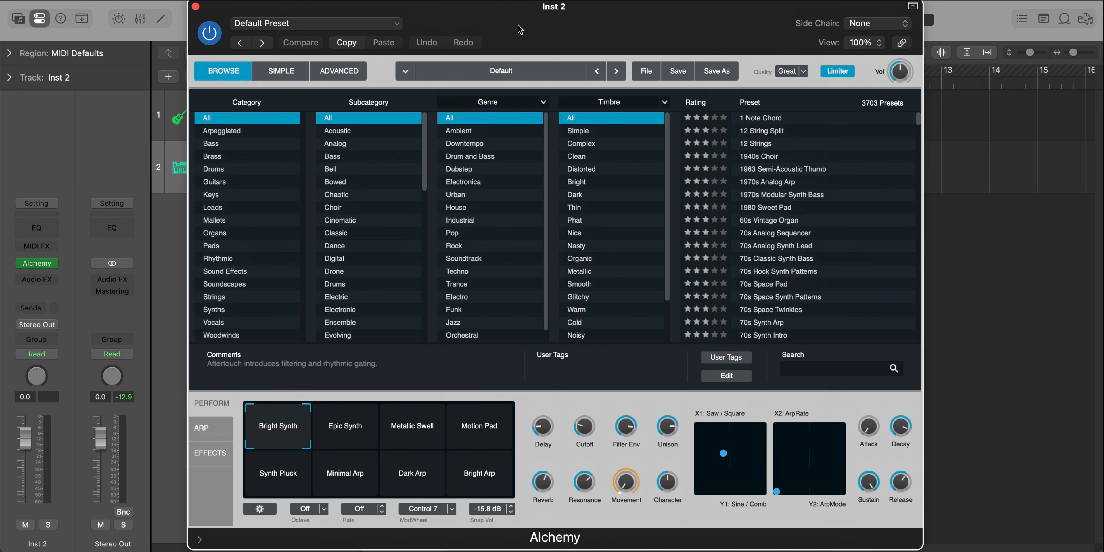
- Search Alchemy for choir-male-oo, load the Choir-Male-Oo preset and select its Resonant snapshot
text(c)
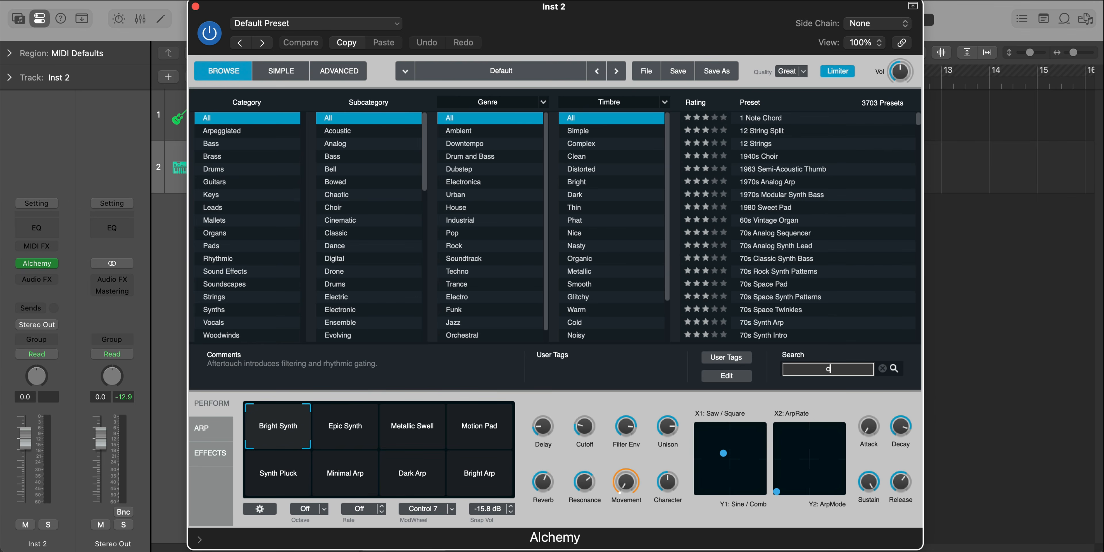
text(hoir-male-o)
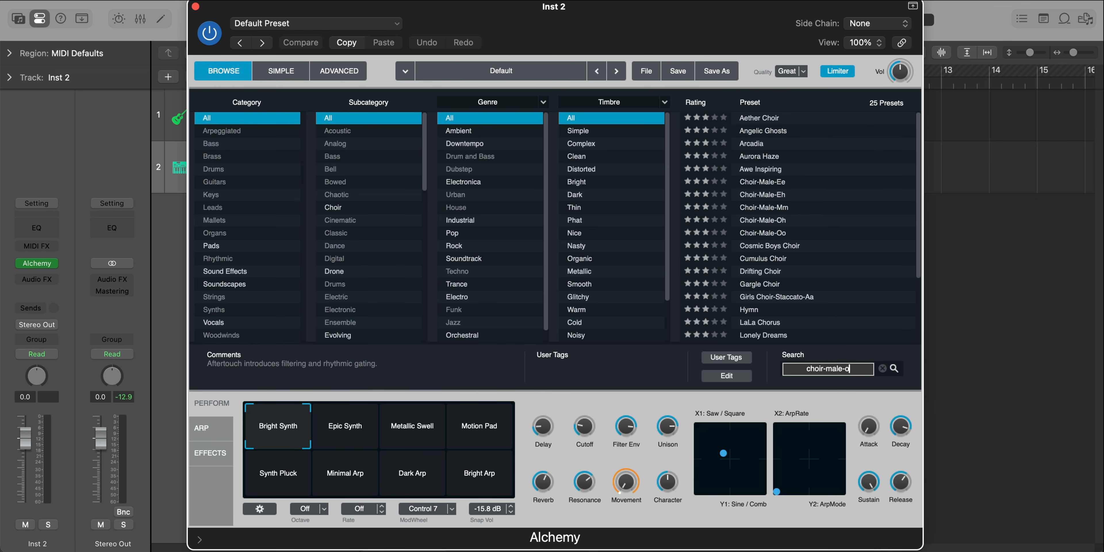
text(o)
click(805, 122)
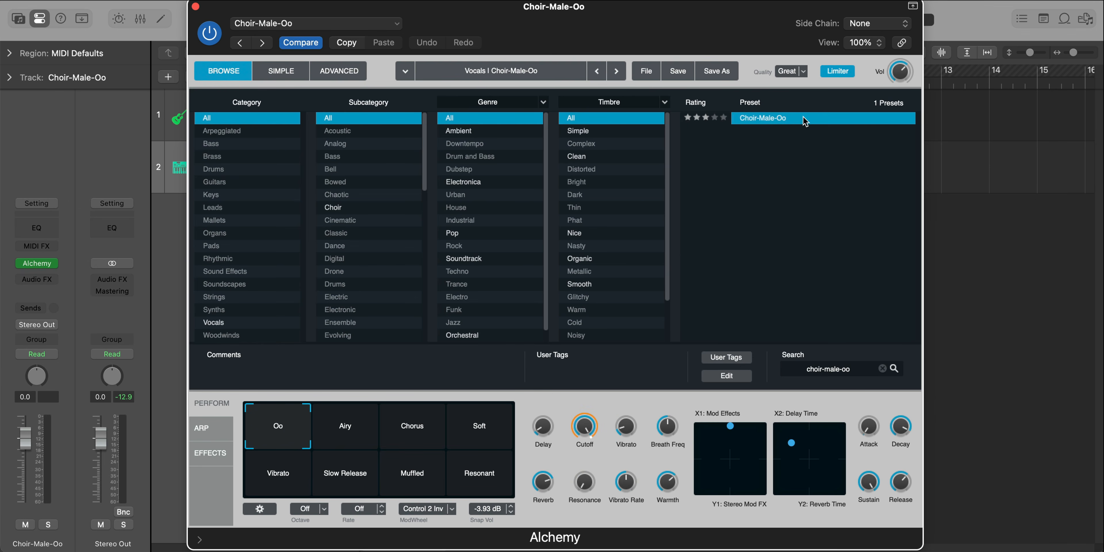
click(504, 471)
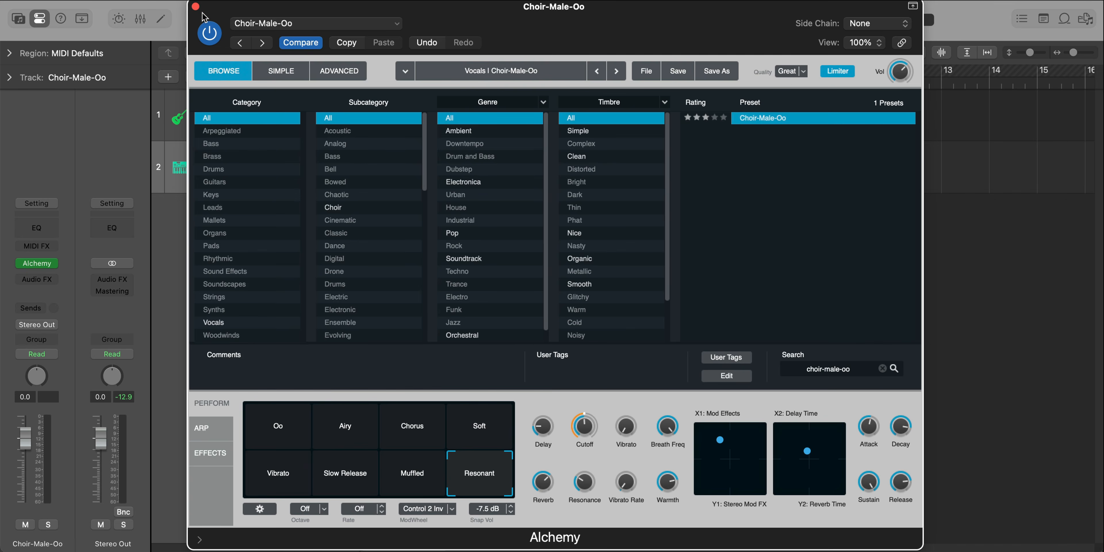
click(195, 6)
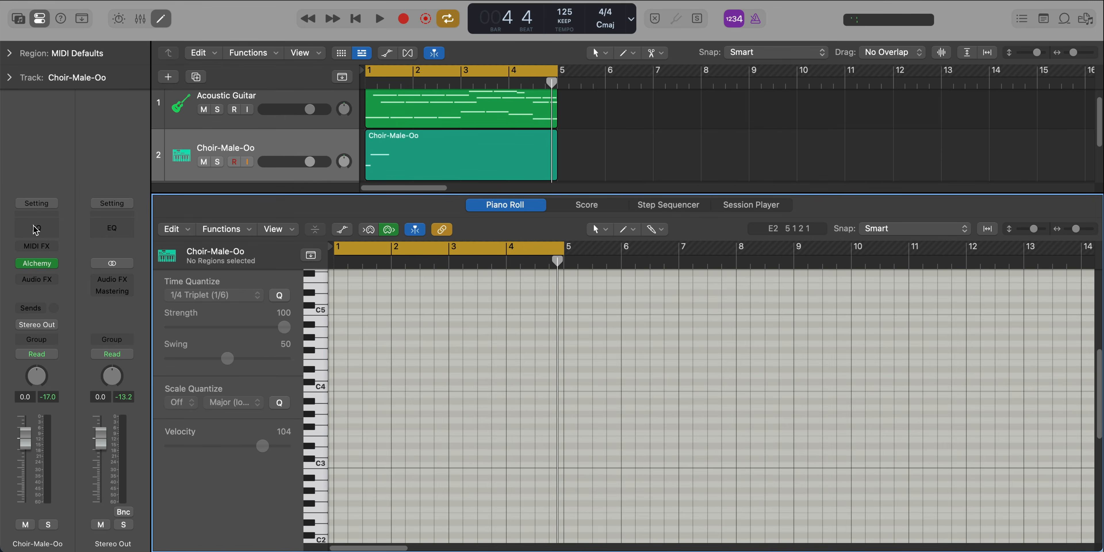
- Add a Channel EQ to the Choir-Male-Oo track with a 12 dB/Oct high-cut filter at 625 Hz during playback
click(37, 228)
key(space)
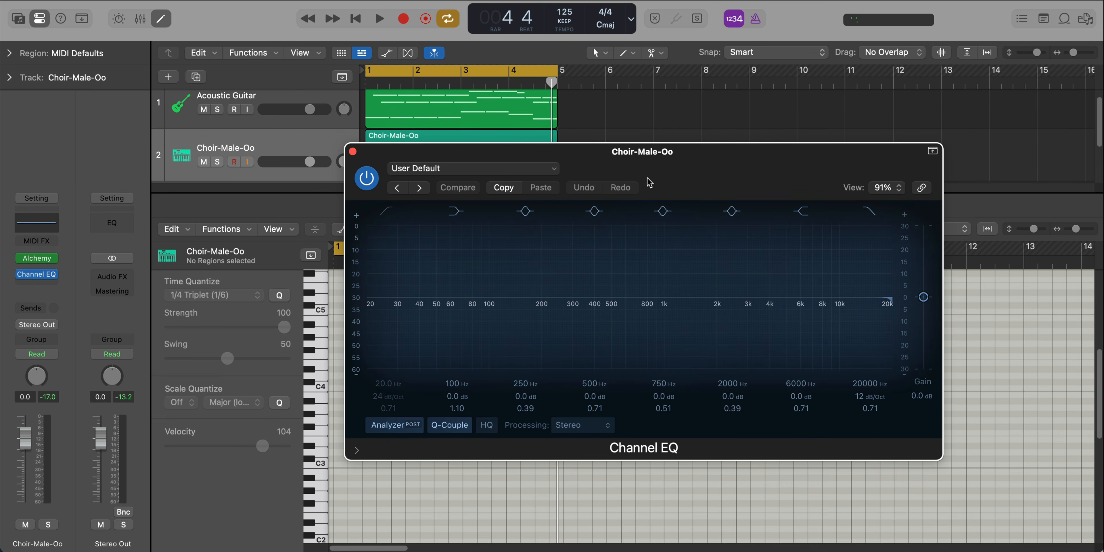
drag(647, 172, 597, 80)
drag(805, 291, 613, 283)
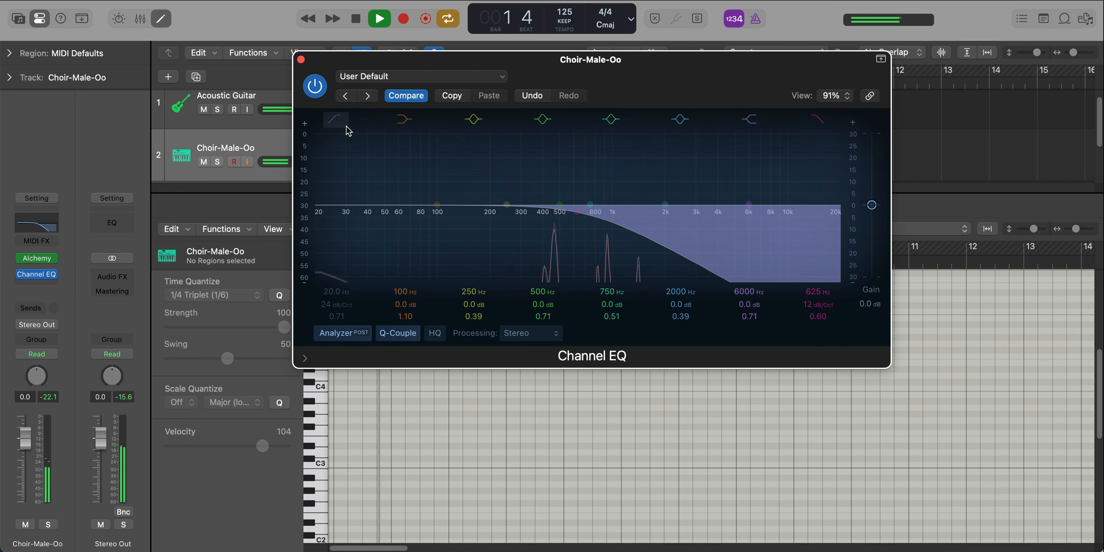
click(301, 60)
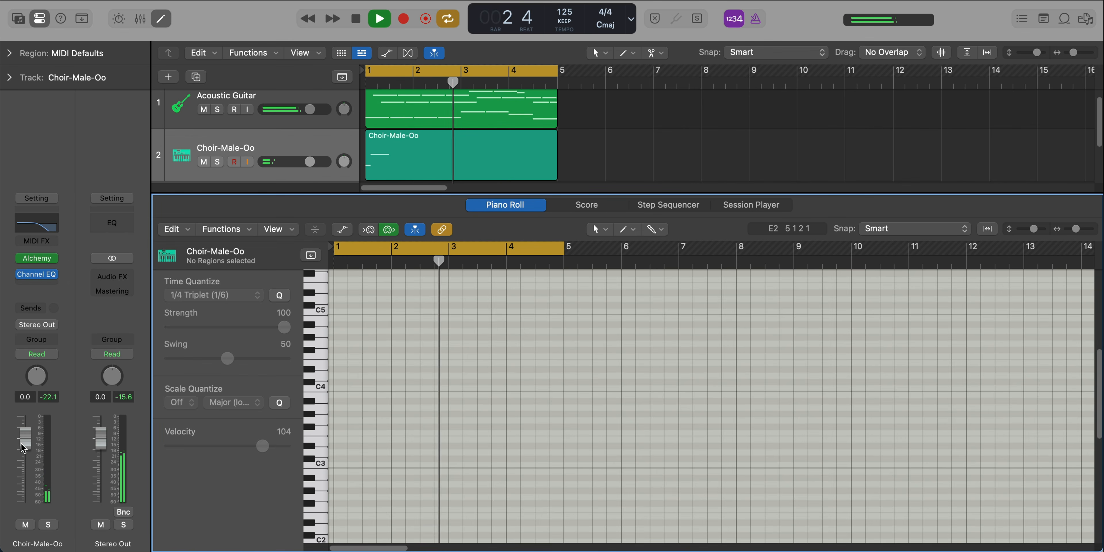
- Lower the choir's Alchemy output volume to -9.81 dB and close the plug-in and the Piano Roll
click(36, 260)
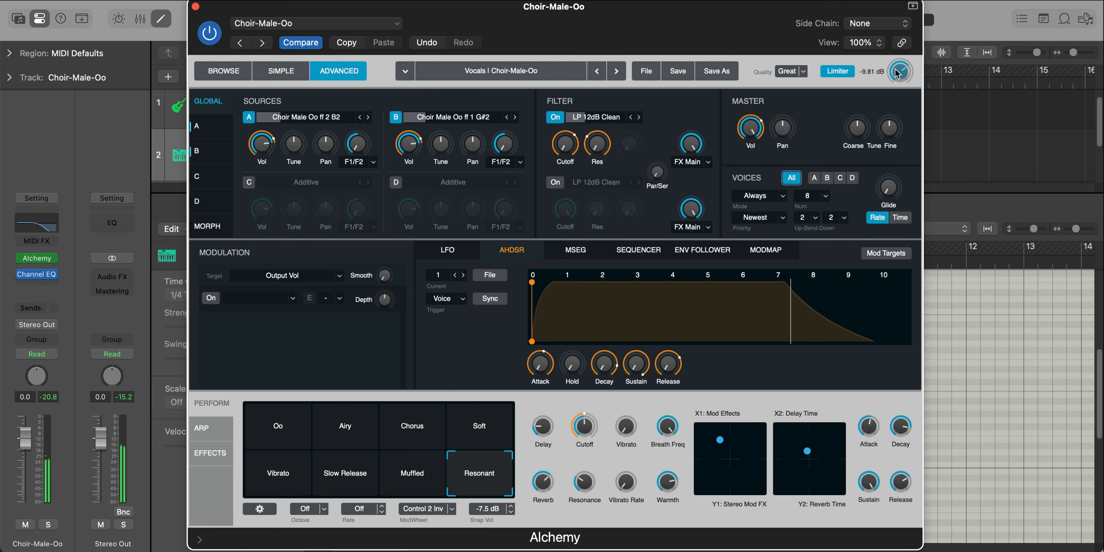
click(195, 7)
key(e)
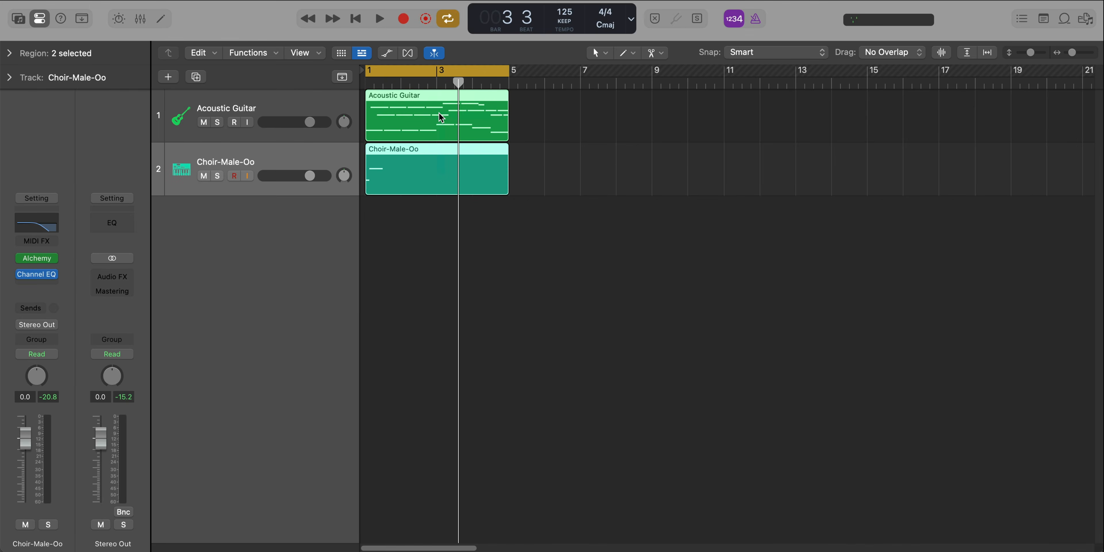
- Repeat the Acoustic Guitar and Choir-Male-Oo regions once, filling bars 5 to 8
key(super+r)
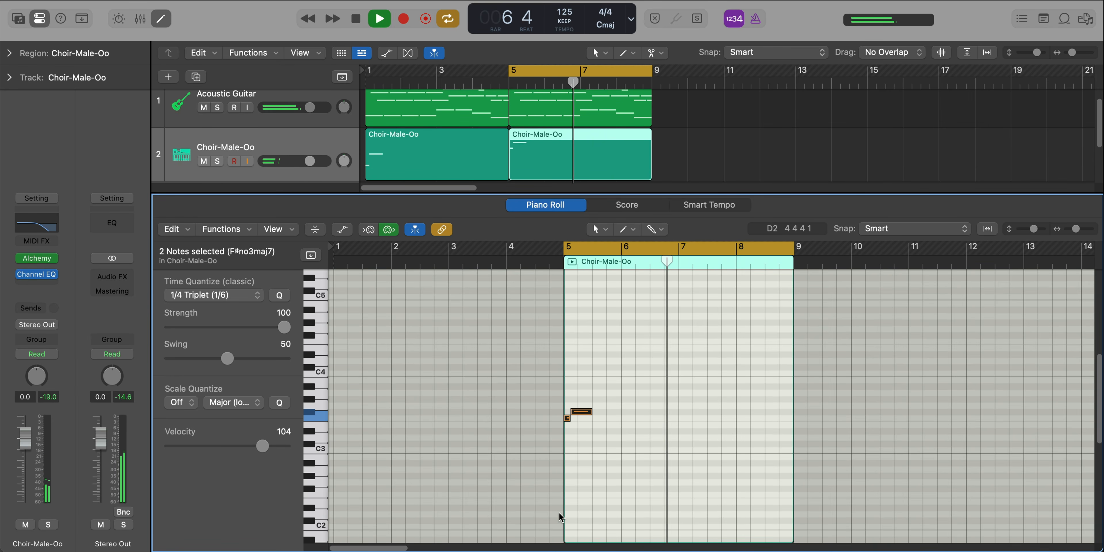
ctrl+alt+click(593, 463)
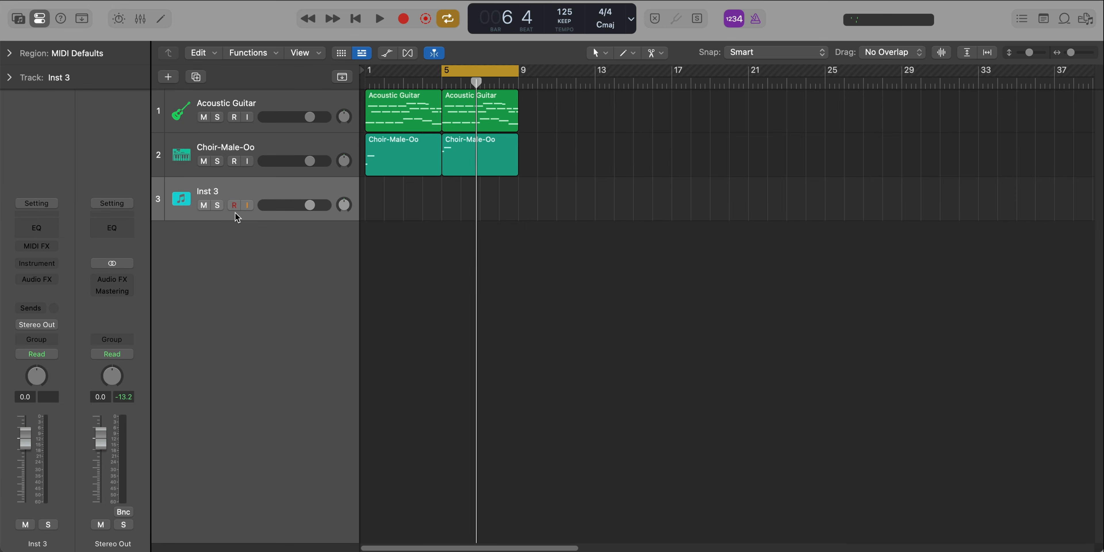
- Load Alchemy on the third instrument track, search for flexi and choose the Flexi Suitcase preset
key(ctrl+shift+i)
text(al)
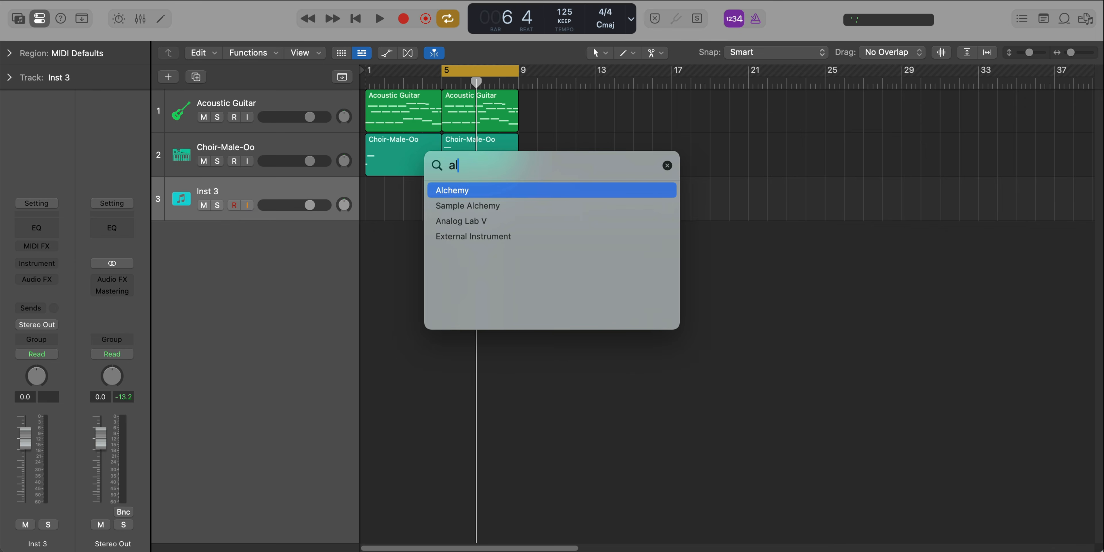
click(490, 190)
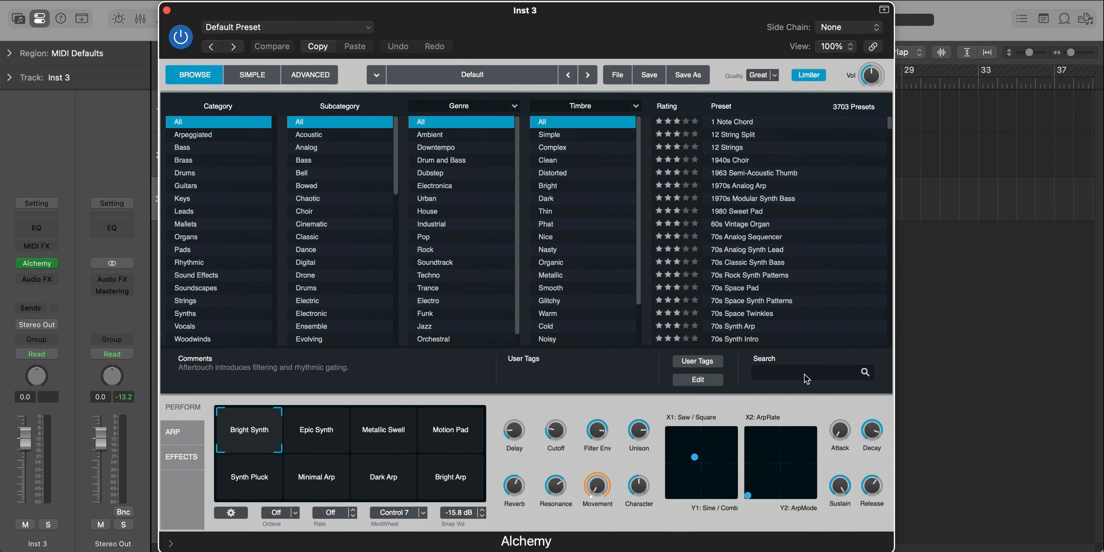
text(flexi)
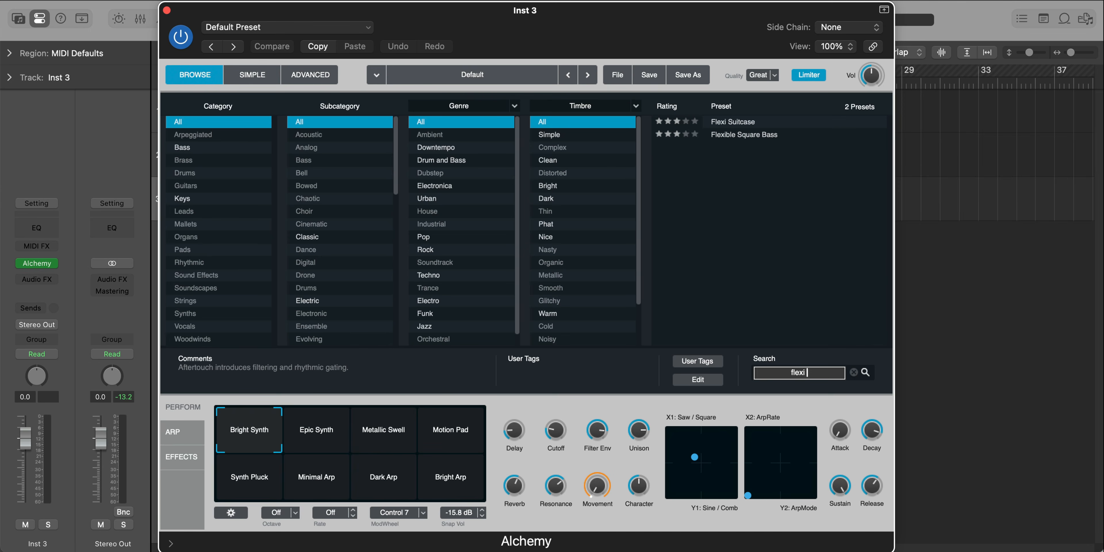
click(723, 122)
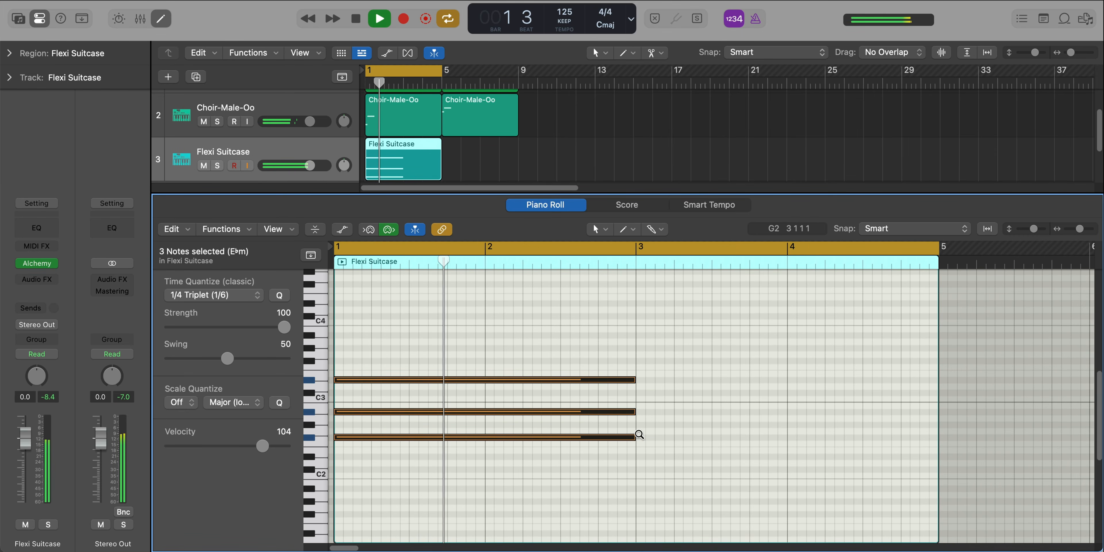
- Copy the three-note Flexi Suitcase chord to bar 3 at one bar long and add D#2 and F#3 notes there
drag(639, 435, 782, 437)
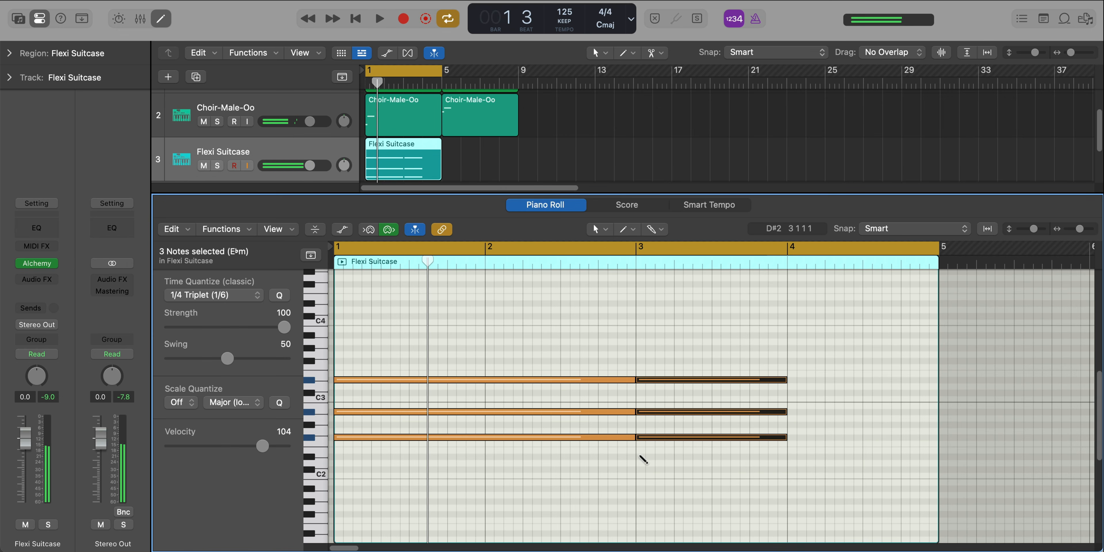
super+click(640, 456)
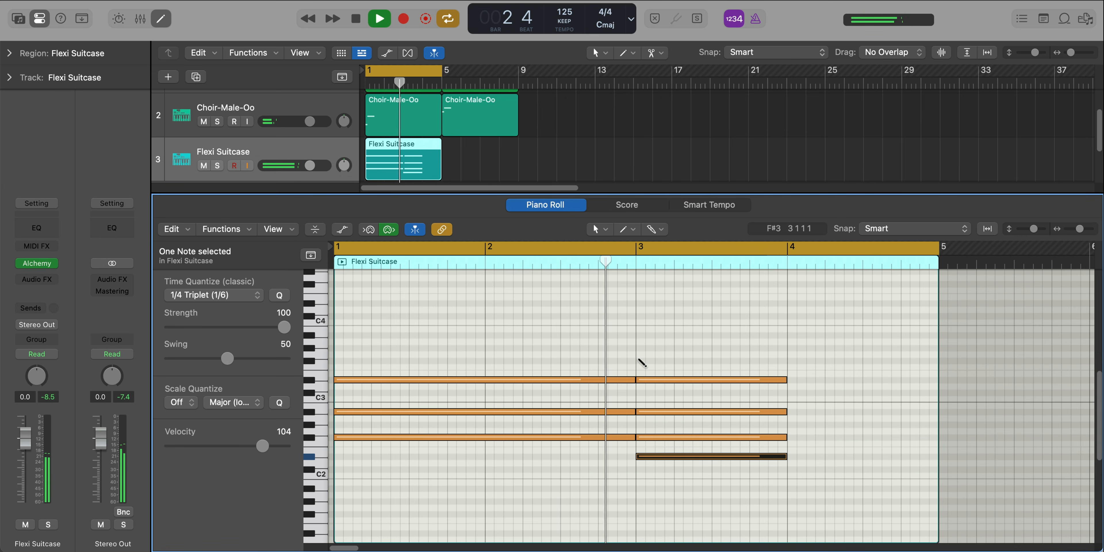
super+click(638, 361)
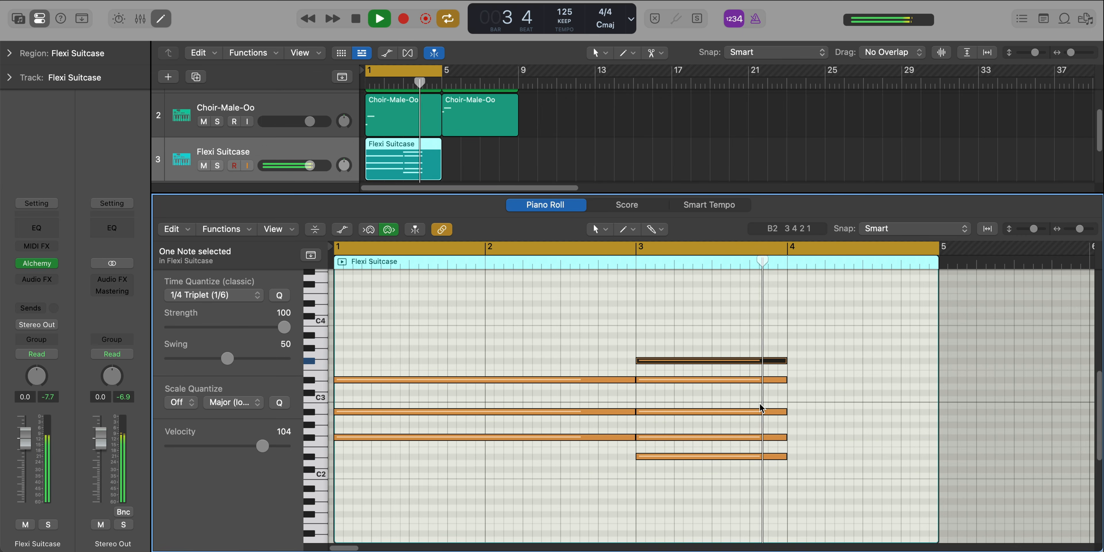
- Select the five chord notes in bar 3 of the Flexi Suitcase region and copy them to bar 4
key(space)
drag(763, 338, 734, 519)
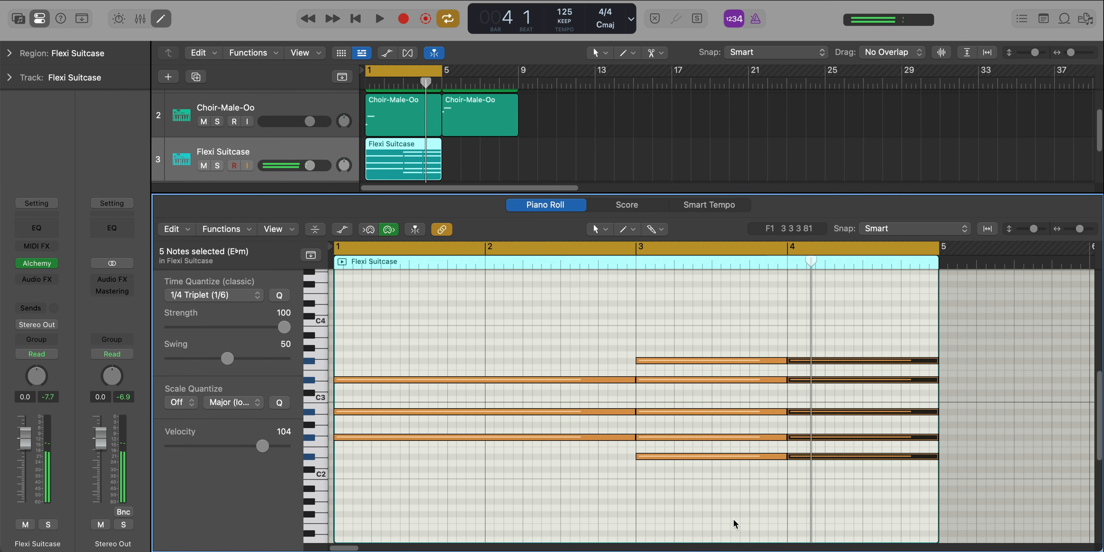
- Transpose the bar 4 chord down and adjust its individual notes to form C#2, F2, G#2, C#3 and F3
key(super+r)
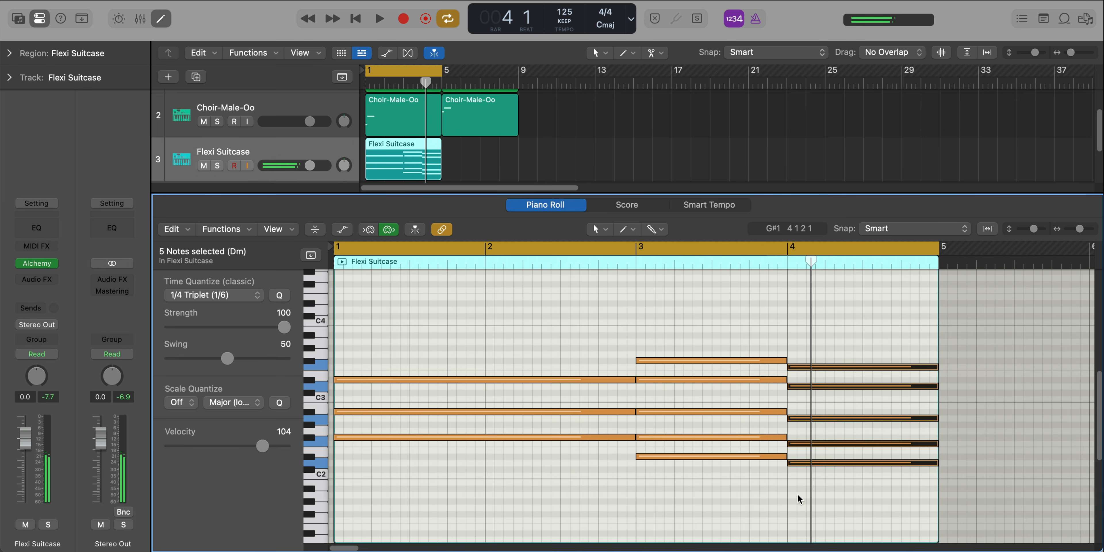
click(799, 392)
click(801, 386)
drag(802, 386, 811, 424)
key(space)
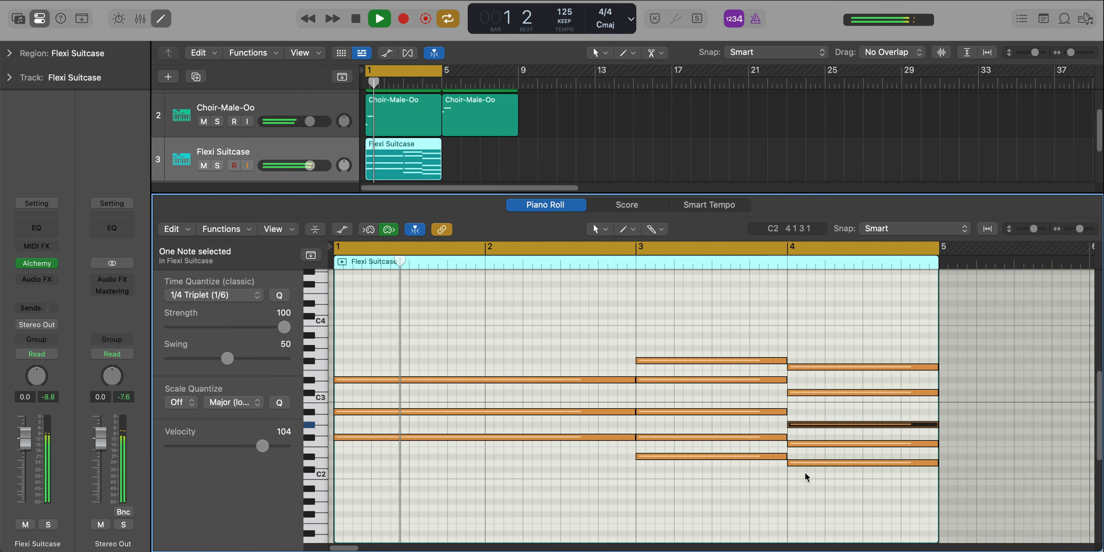
drag(807, 463, 848, 318)
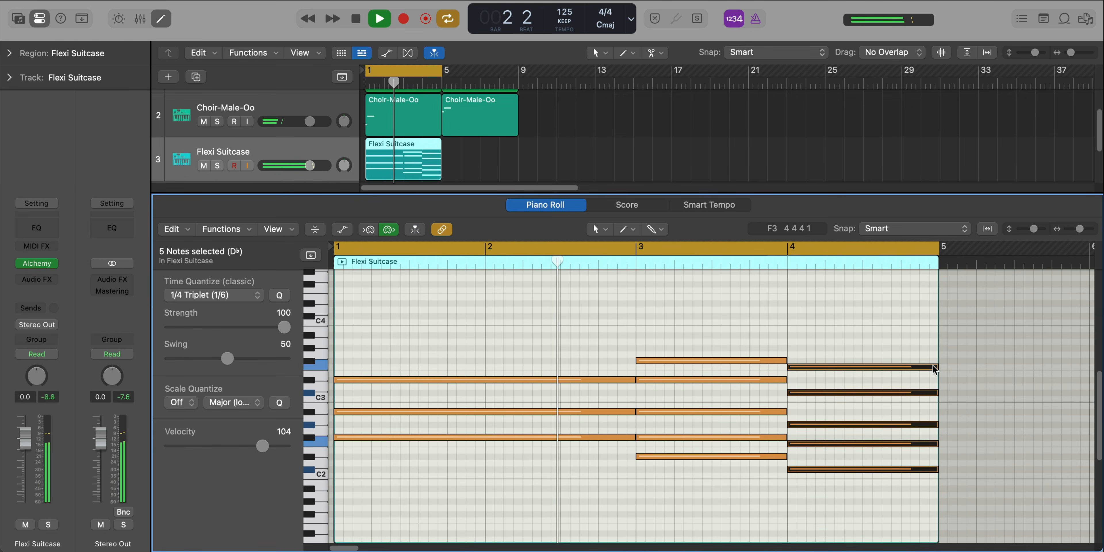
- Shorten the bar 4 chord to two beats, repeat it on beat 3, and lower the repeat's lowest note to A#1
drag(934, 366, 864, 368)
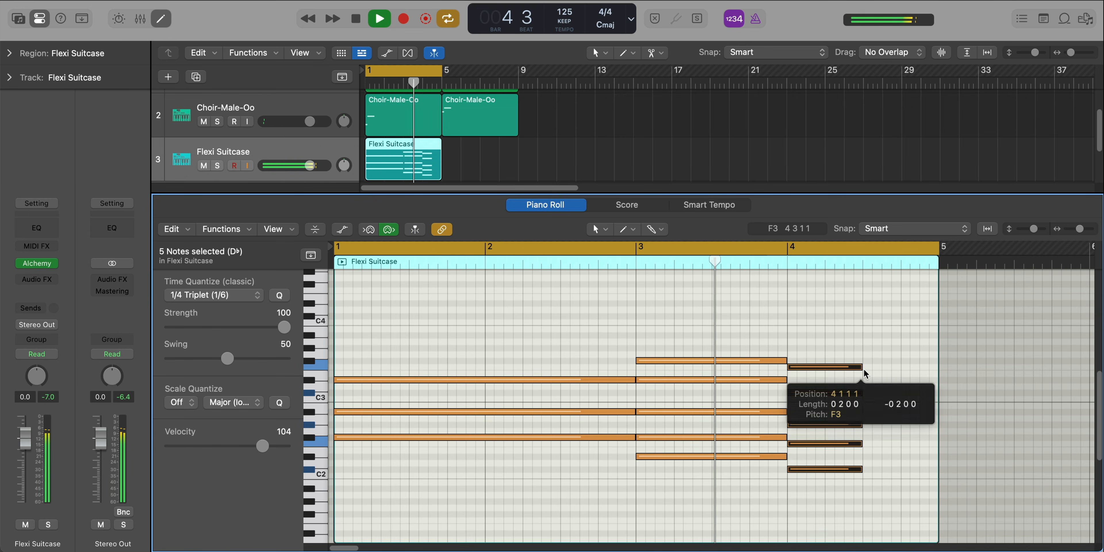
click(891, 368)
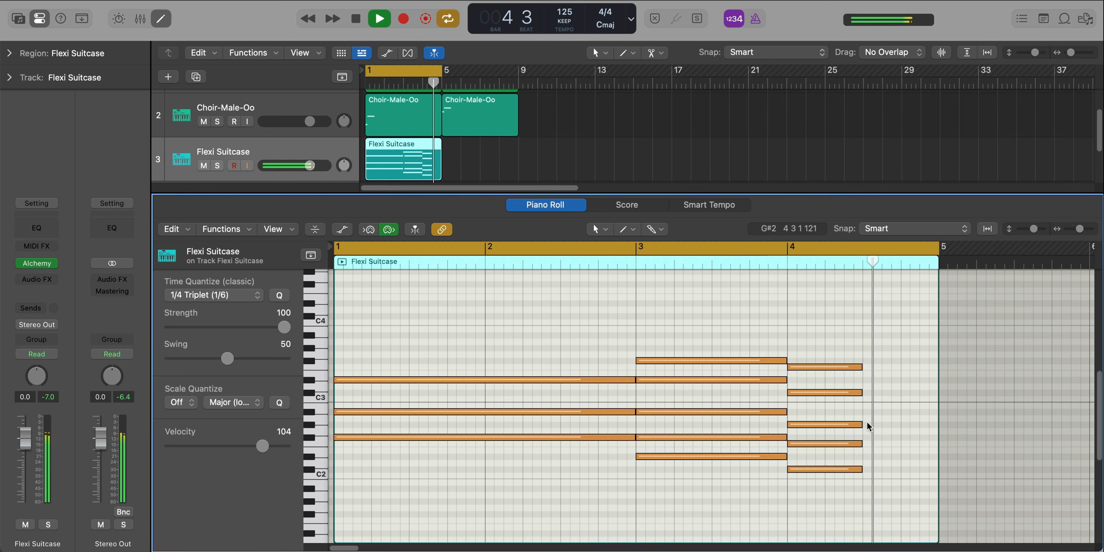
drag(865, 482, 813, 322)
key(super+r)
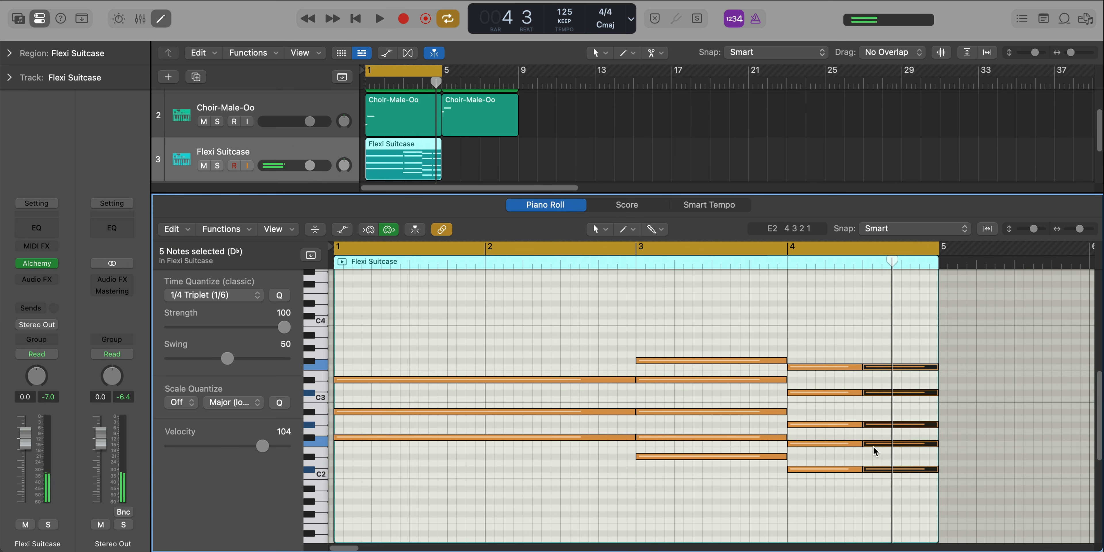
click(888, 470)
drag(890, 480, 890, 480)
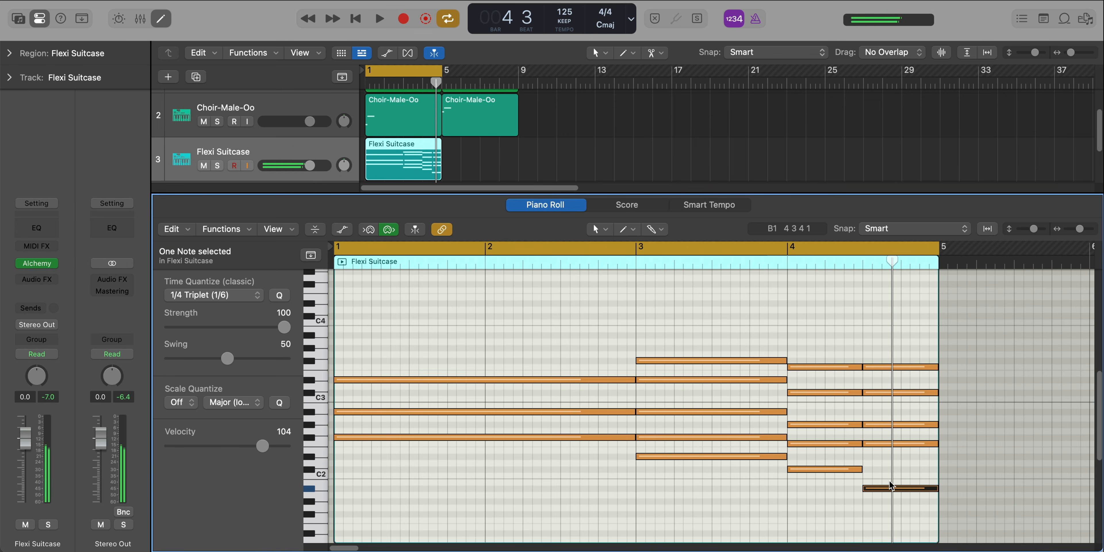
key(space)
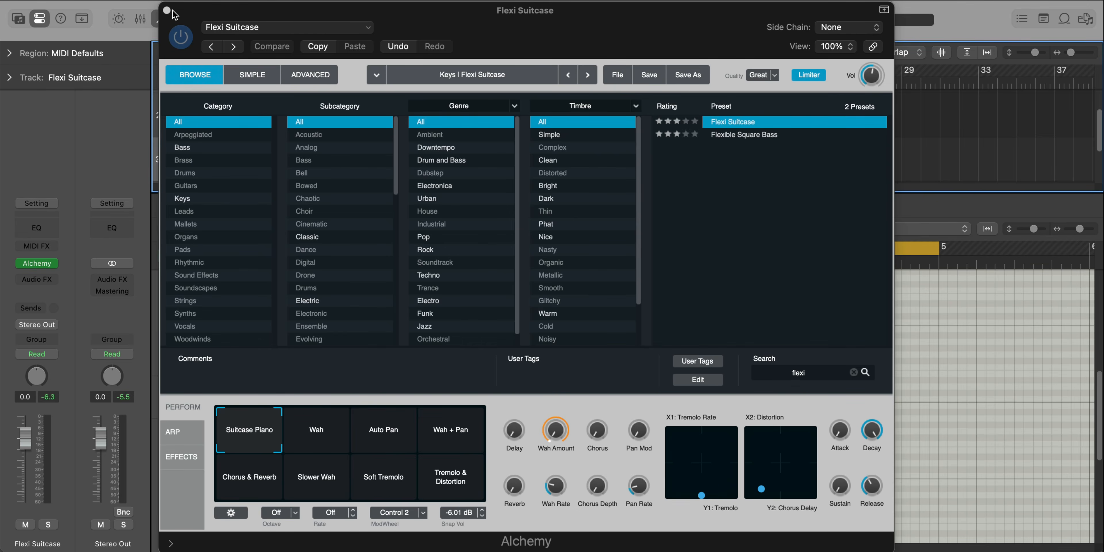
- Add a Channel EQ to Flexi Suitcase with a 332 Hz low cut and 690 Hz high cut, and lower the track volume to -9.8 dB
click(167, 9)
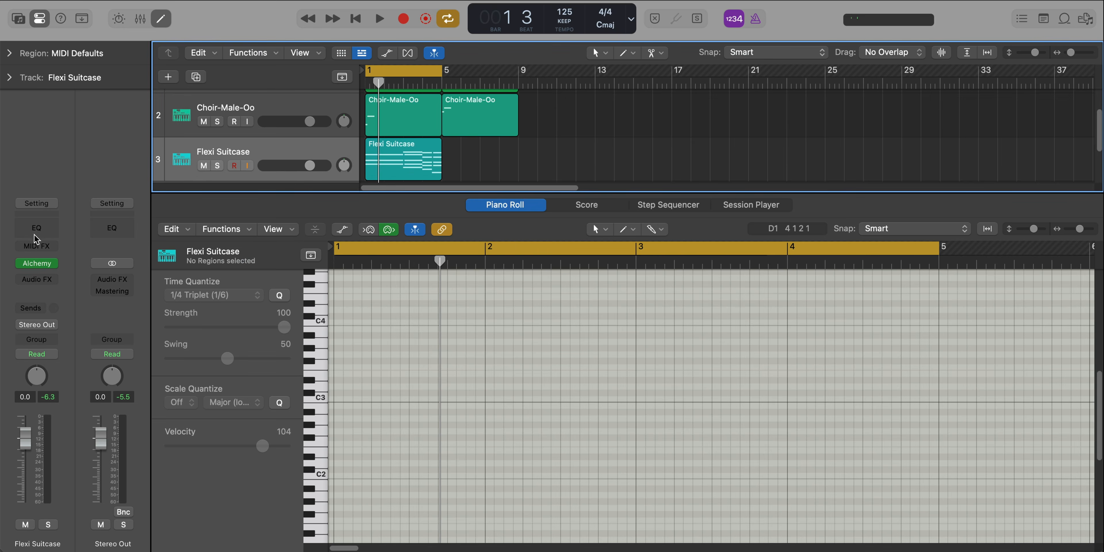
click(37, 233)
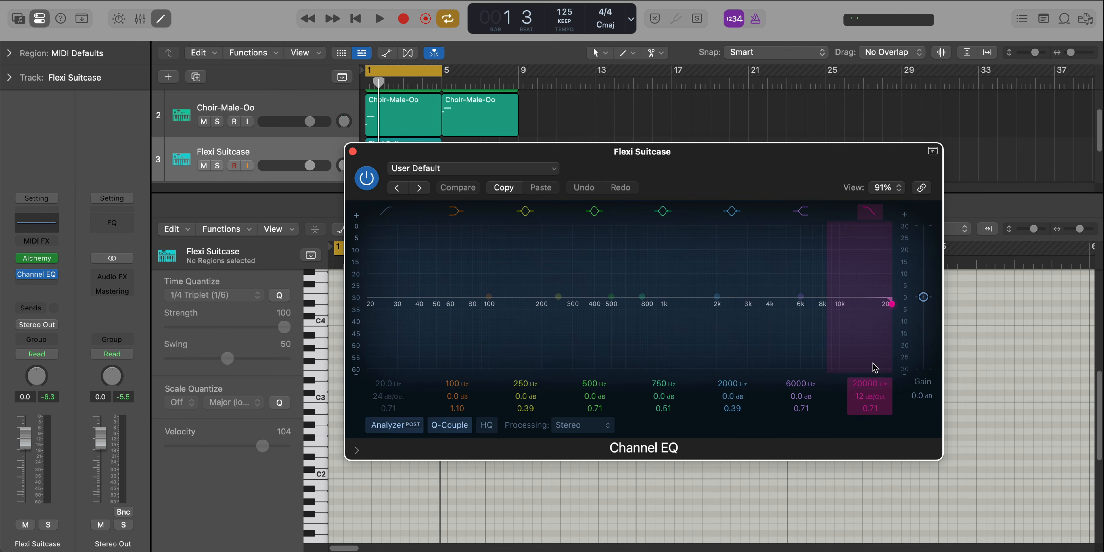
drag(870, 383, 868, 398)
key(space)
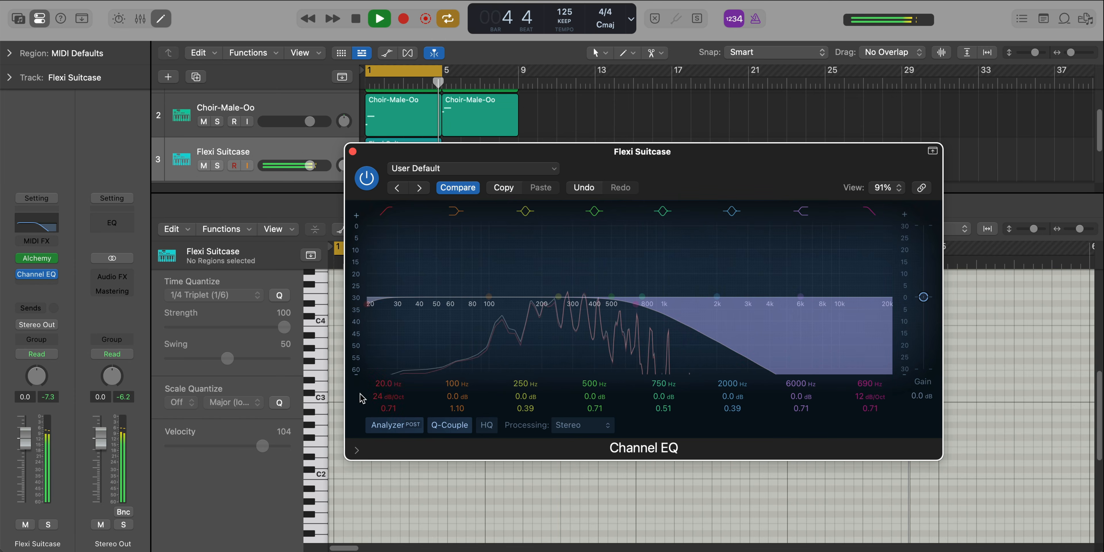
drag(367, 303, 564, 303)
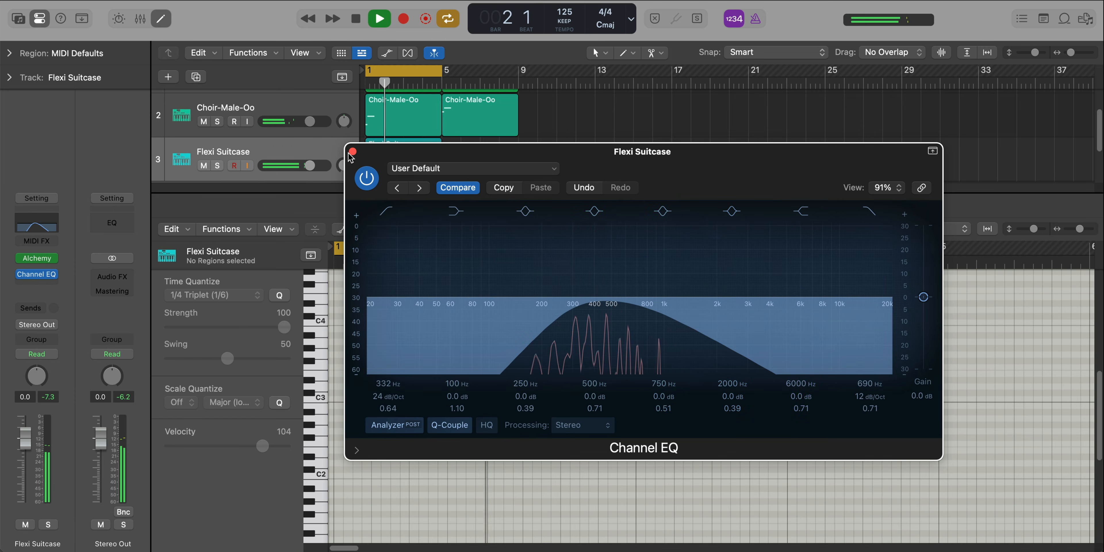
click(352, 151)
drag(24, 437, 29, 478)
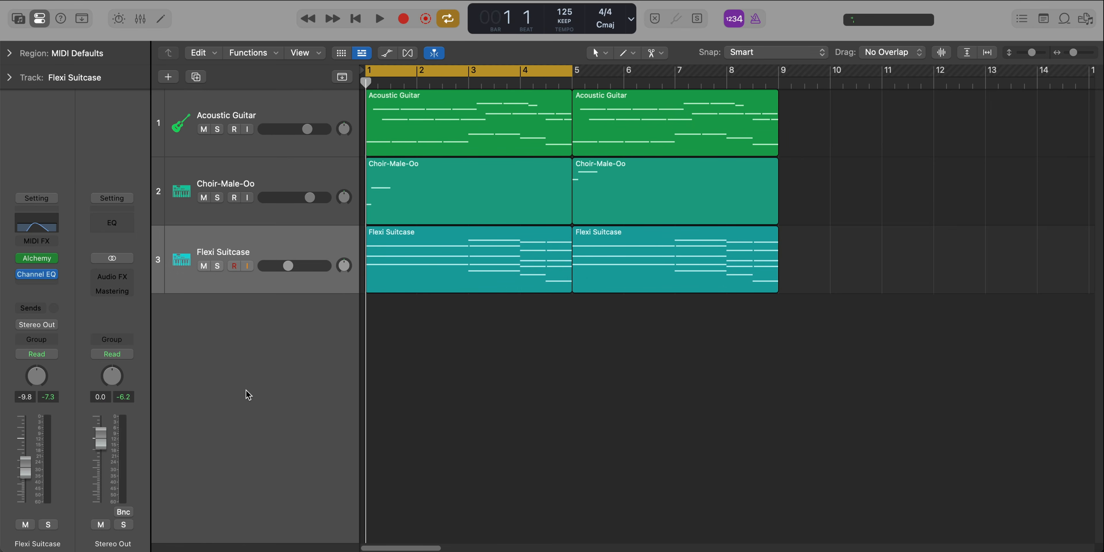
- Create a fourth instrument track with the ES1 synthesizer and load its Deep Bass preset from Synth Bass
double_click(249, 394)
text(es1)
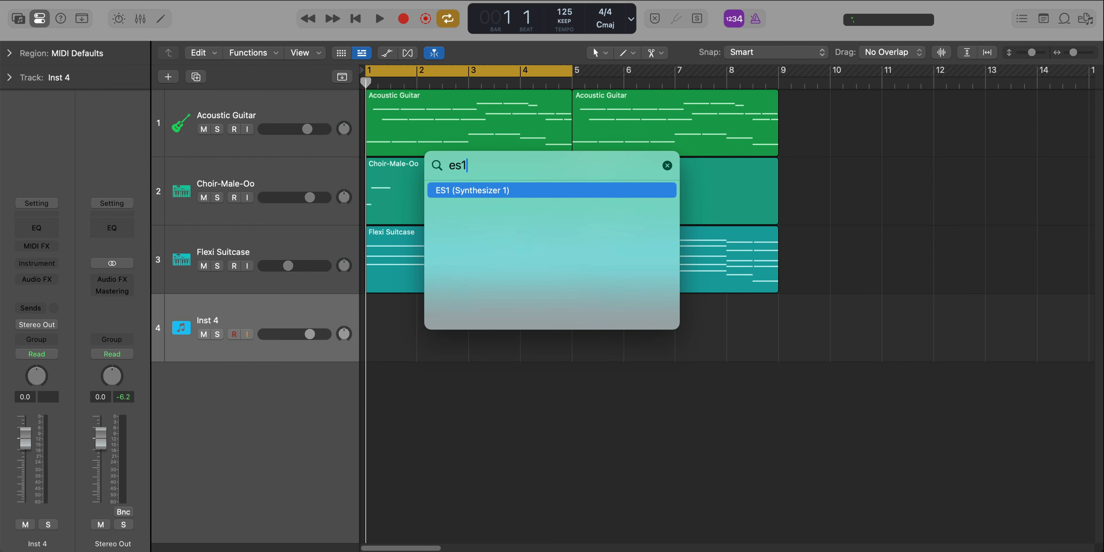
key(Return)
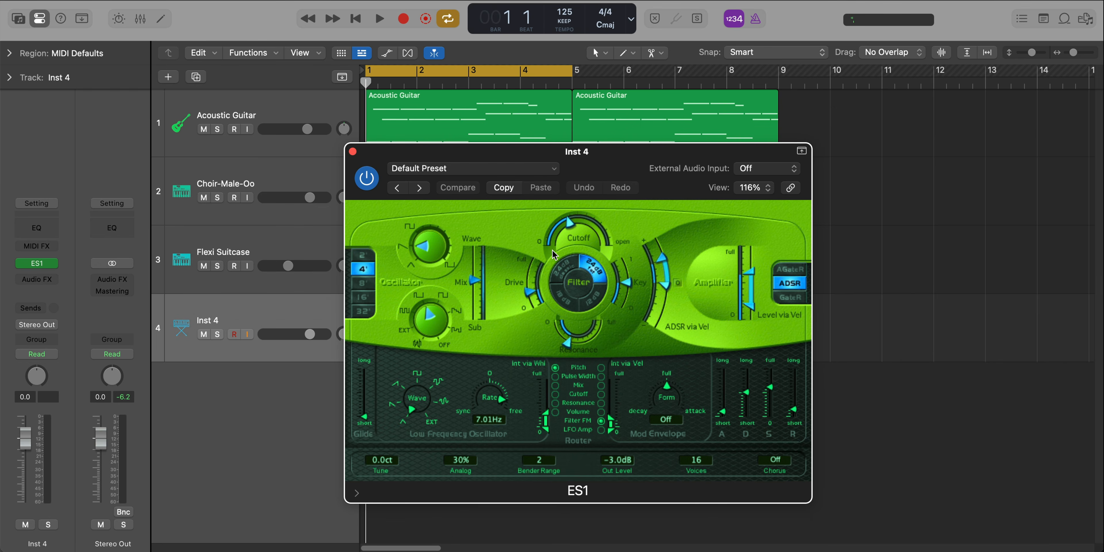
click(497, 167)
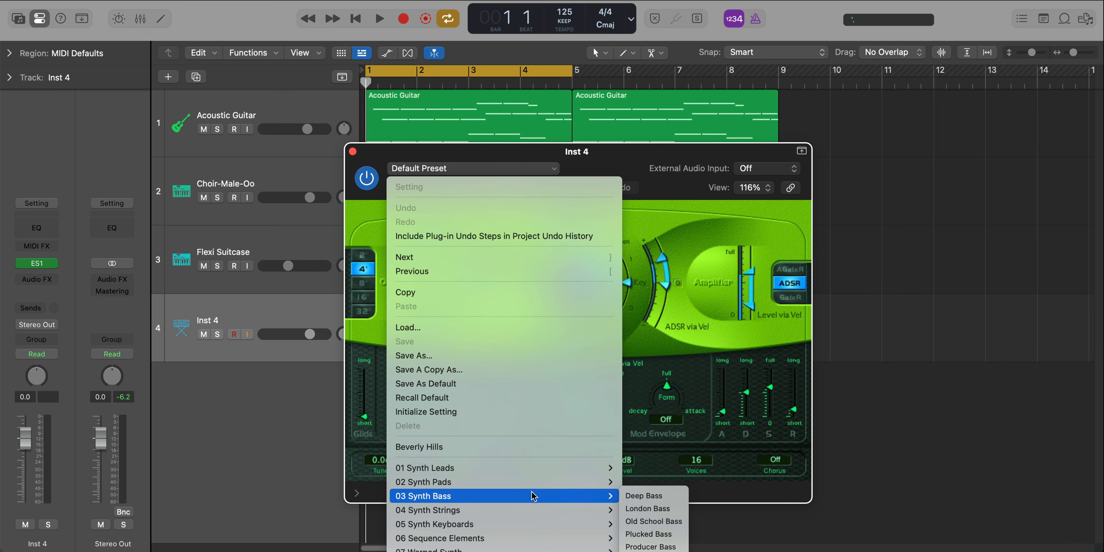
click(650, 493)
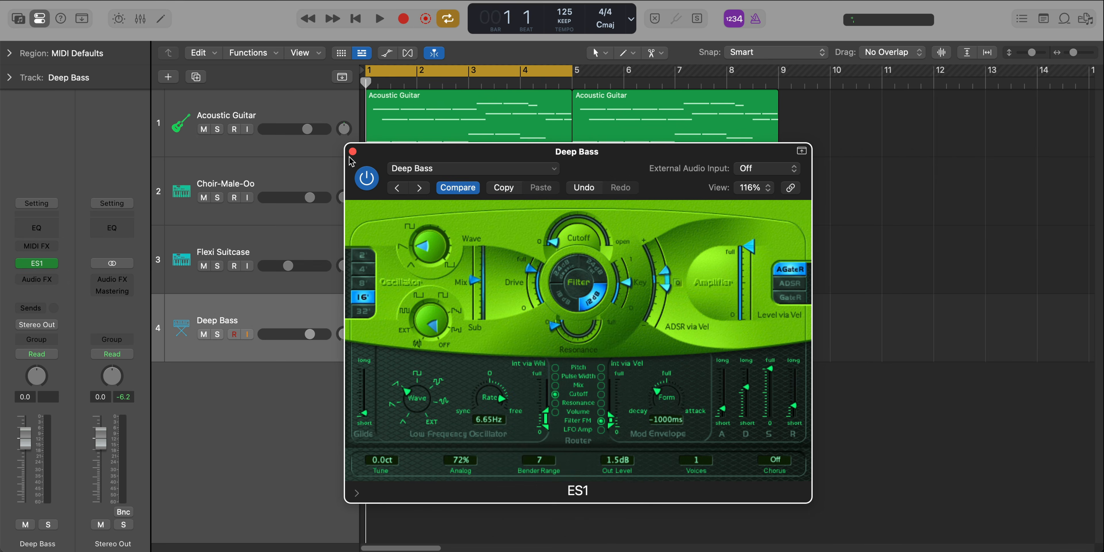
click(352, 151)
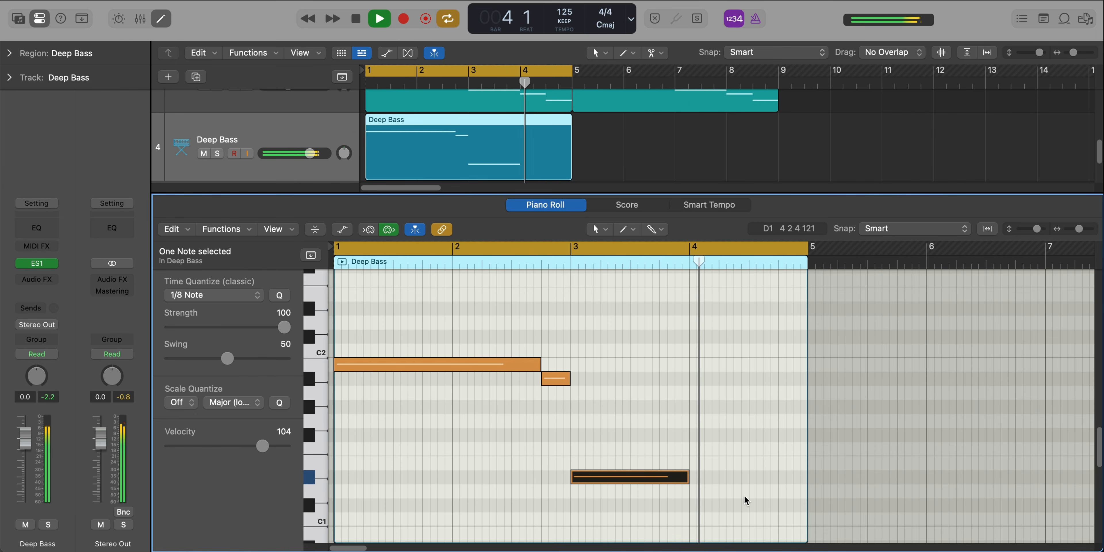
- Add an A#1 note at the end of bar 4 in the Deep Bass region and shorten it to about an eighth note
key(super+Right)
key(space)
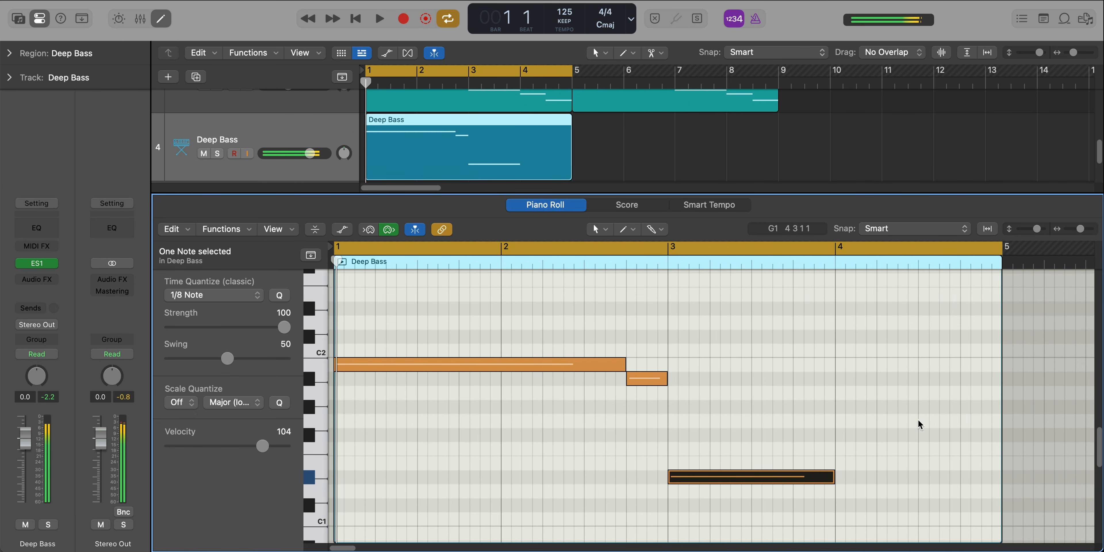
click(990, 383)
key(super+Left)
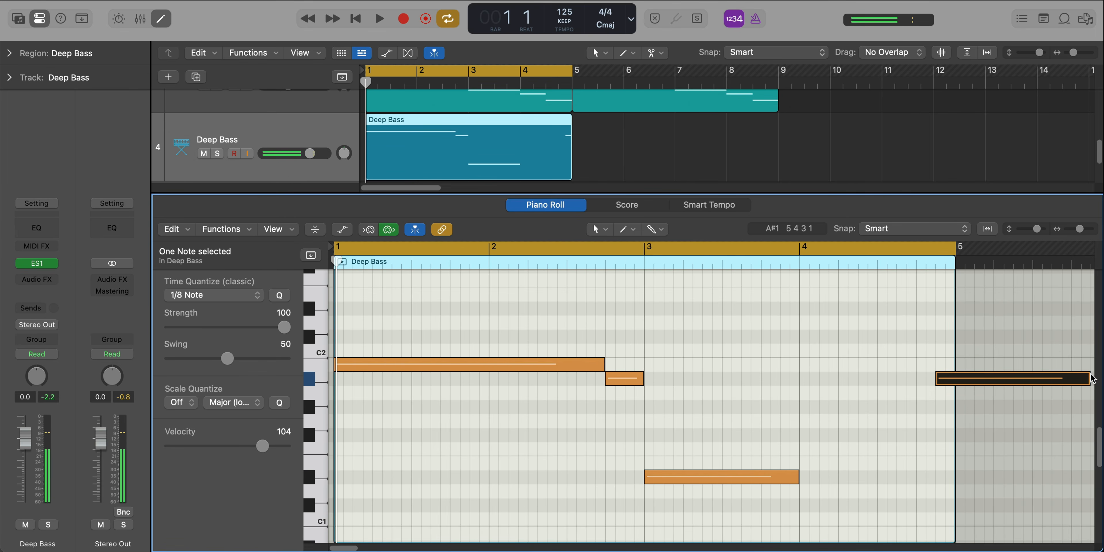
drag(1091, 378, 938, 378)
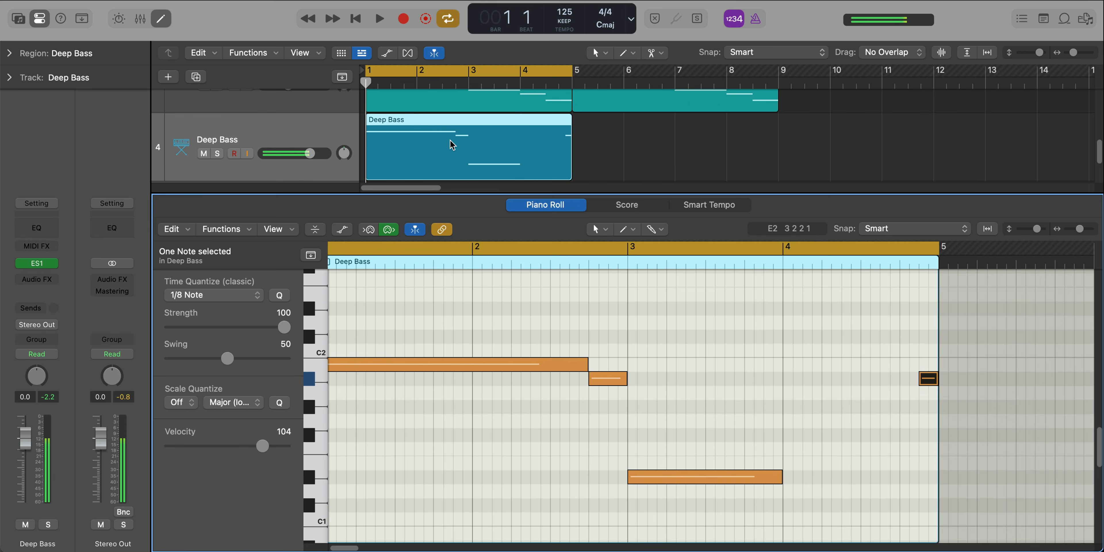
- Extend the Deep Bass region to the start of bar 9 and play the arrangement with bars 1 to 8 cycled
key(e)
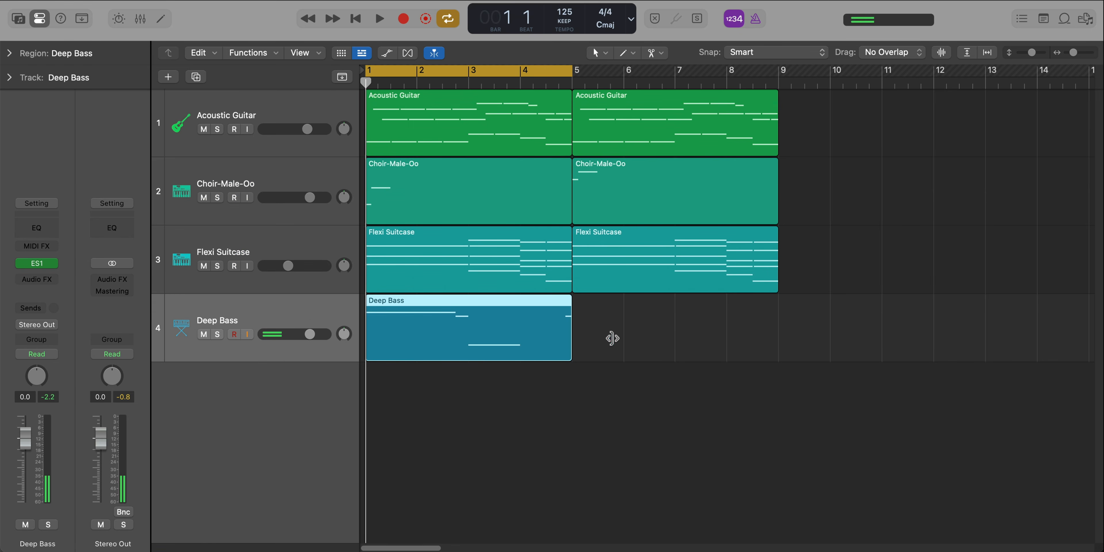
drag(612, 338, 778, 335)
key(c)
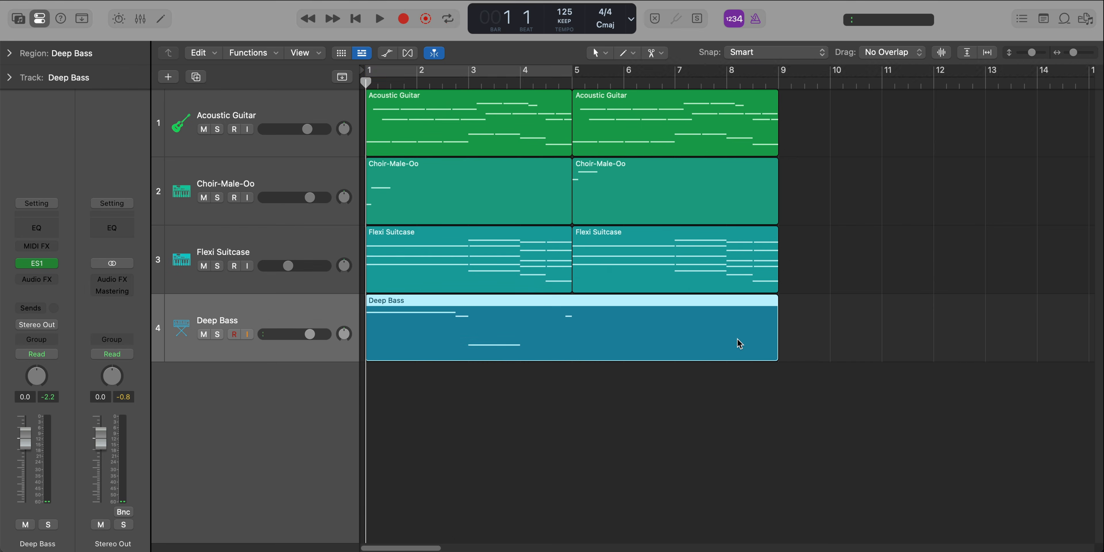
key(c)
key(space)
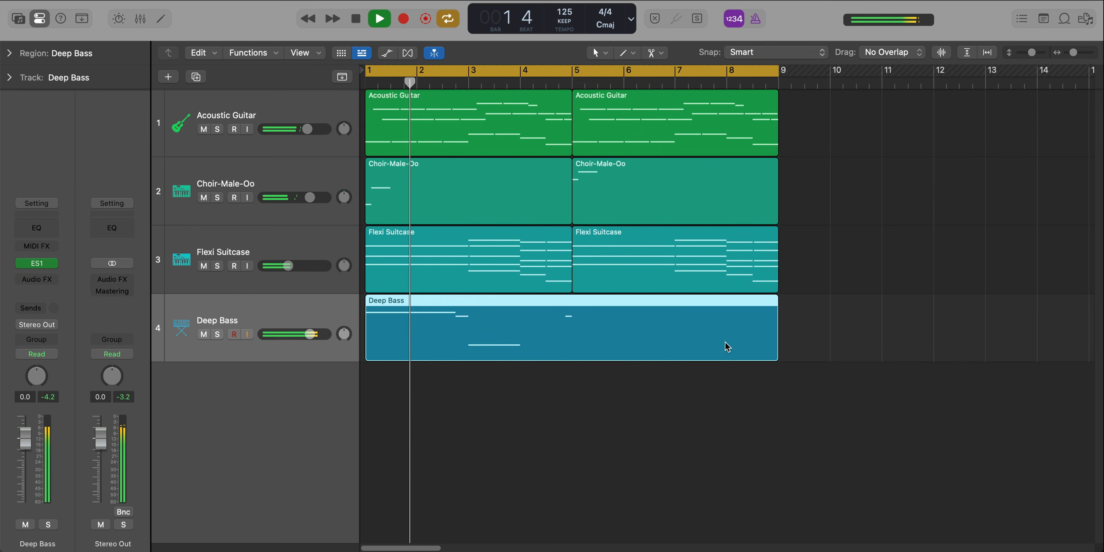
- Add a B1 note from bar 5 to the last beat of bar 6 in the Deep Bass region, followed by a one-beat A#1 note
key(e)
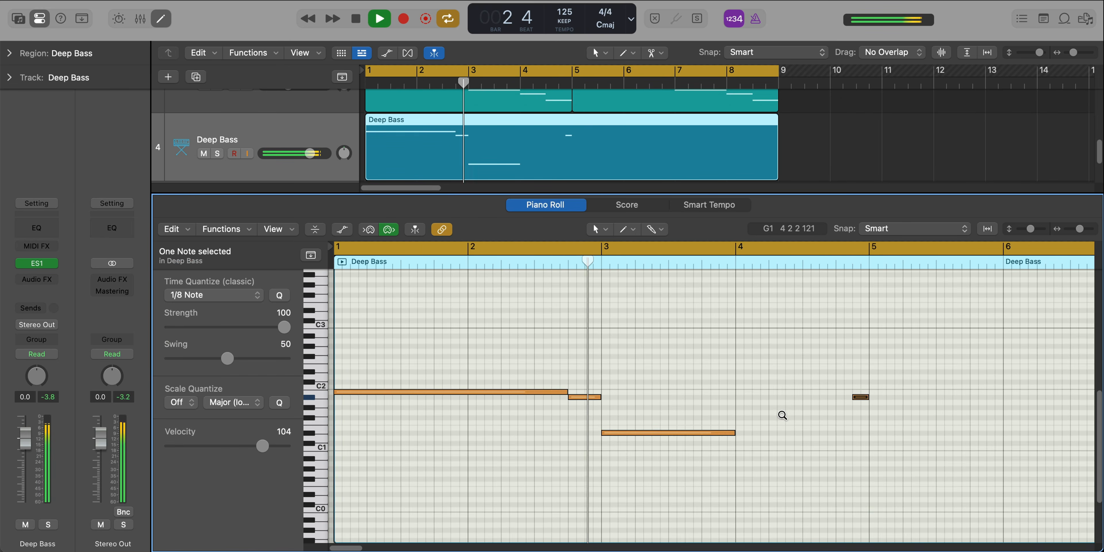
ctrl+alt+click(782, 414)
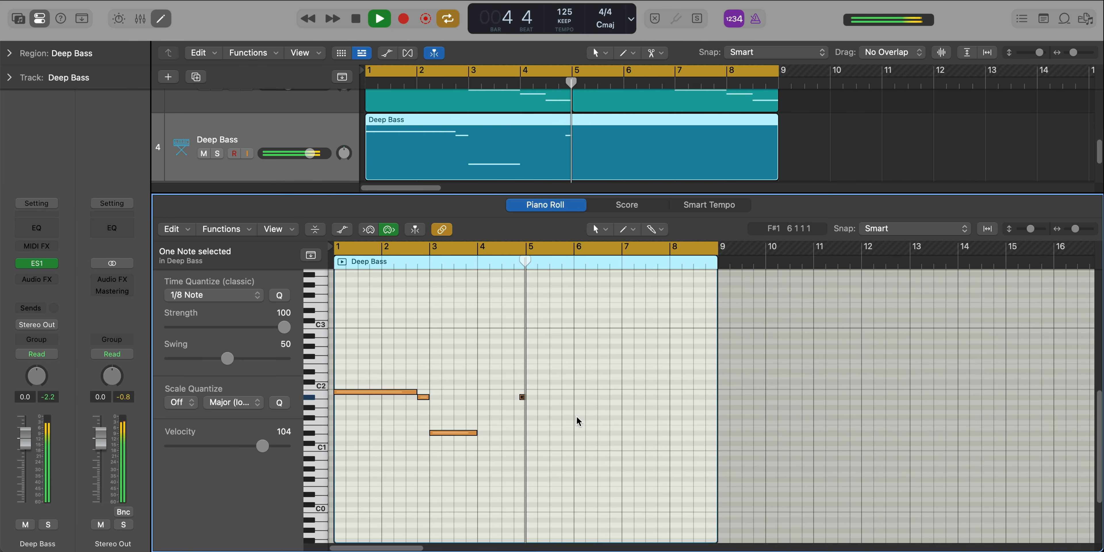
key(space)
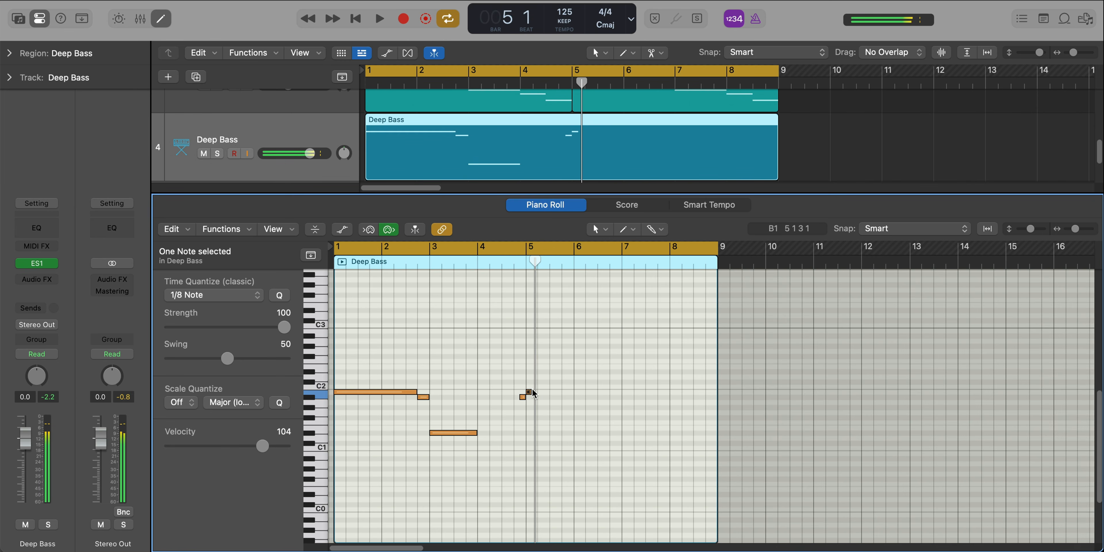
drag(531, 393, 543, 392)
drag(585, 394, 673, 399)
key(super+r)
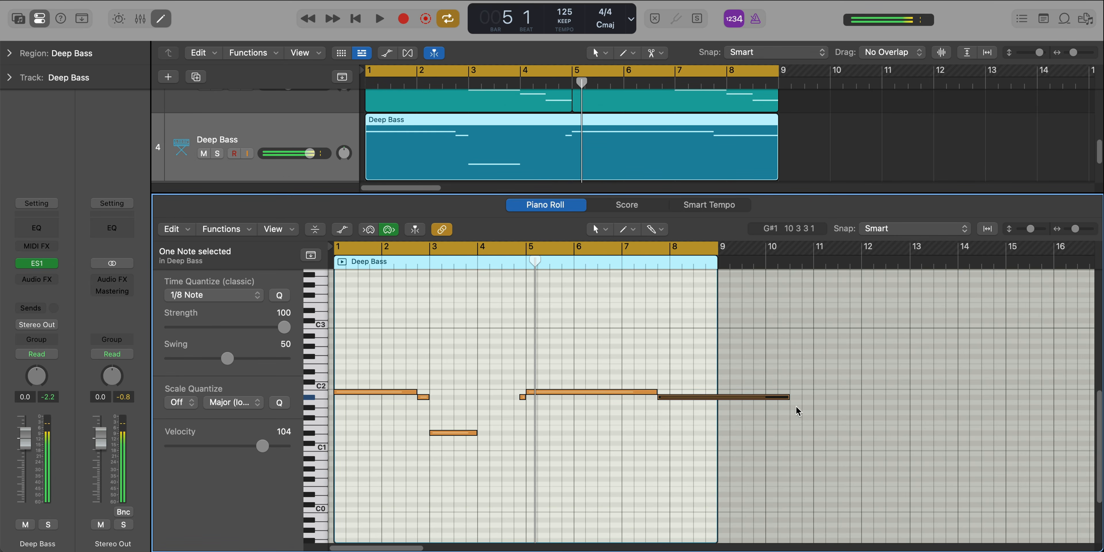
drag(789, 400, 667, 403)
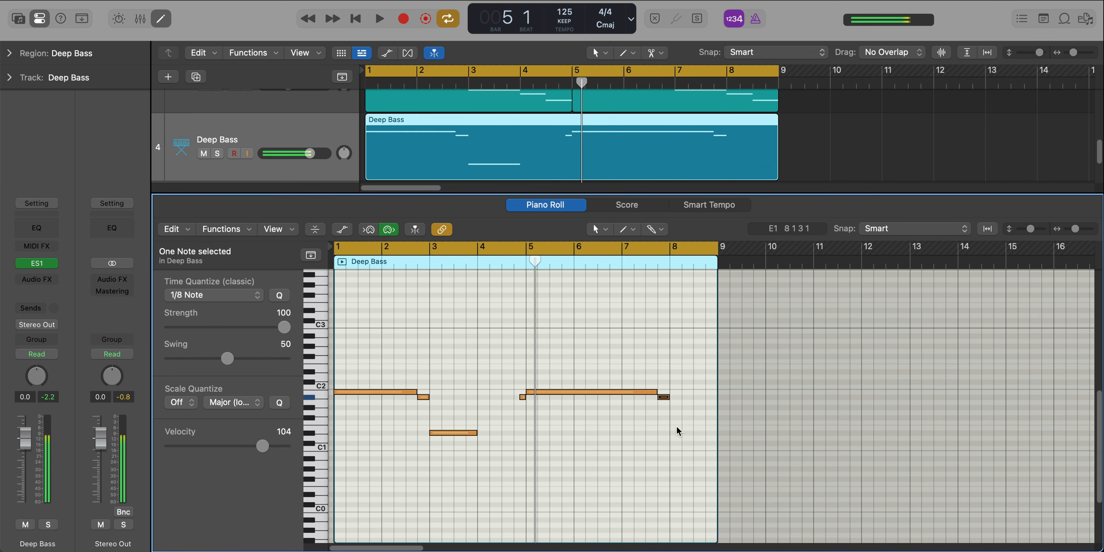
scroll(702, 443, up, 2)
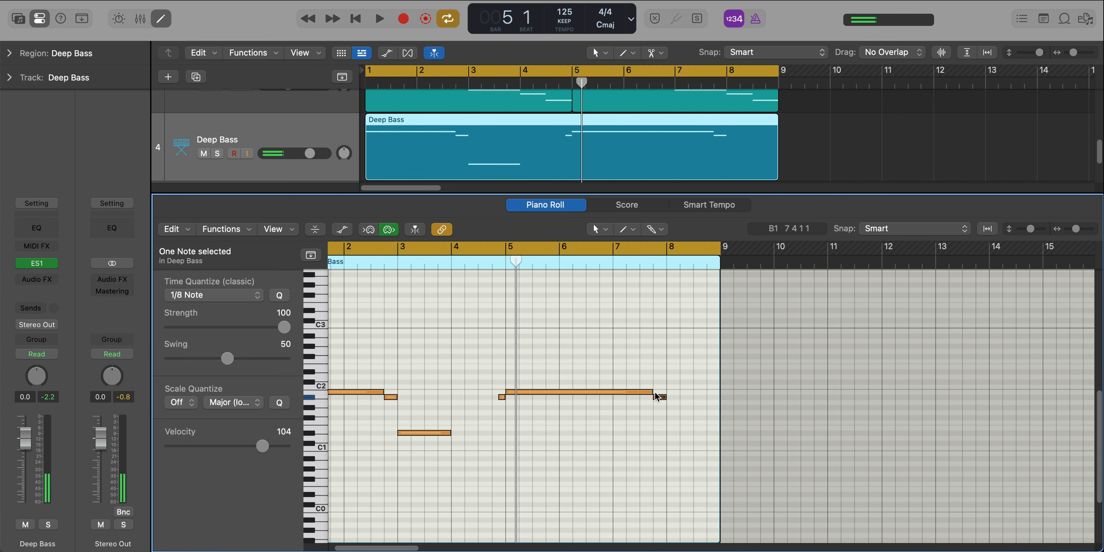
drag(648, 391, 608, 398)
- Play the loop and lengthen the D#2 bass note at the start of bar 7 to about one bar
key(space)
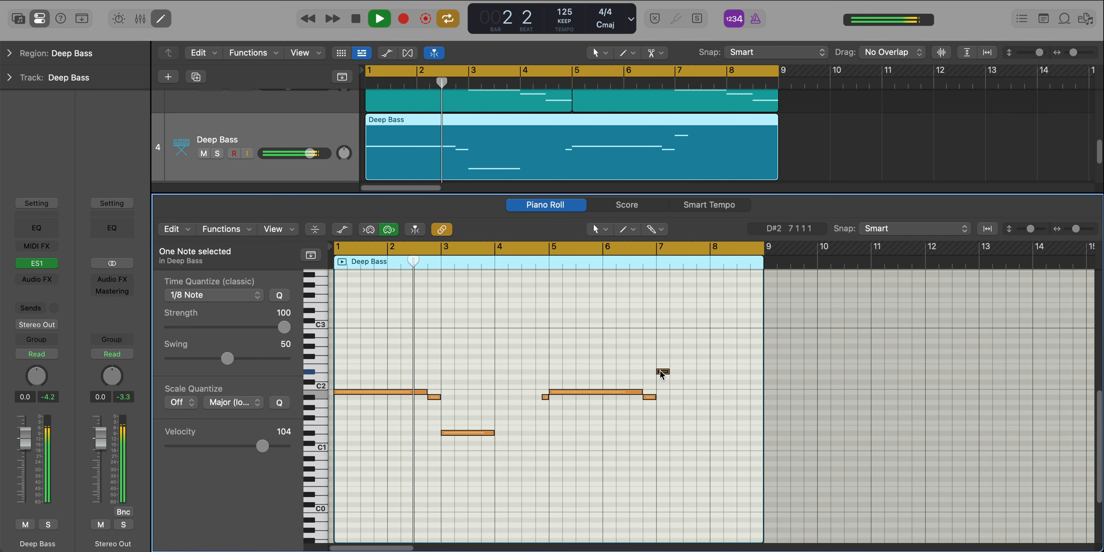
drag(660, 371, 708, 376)
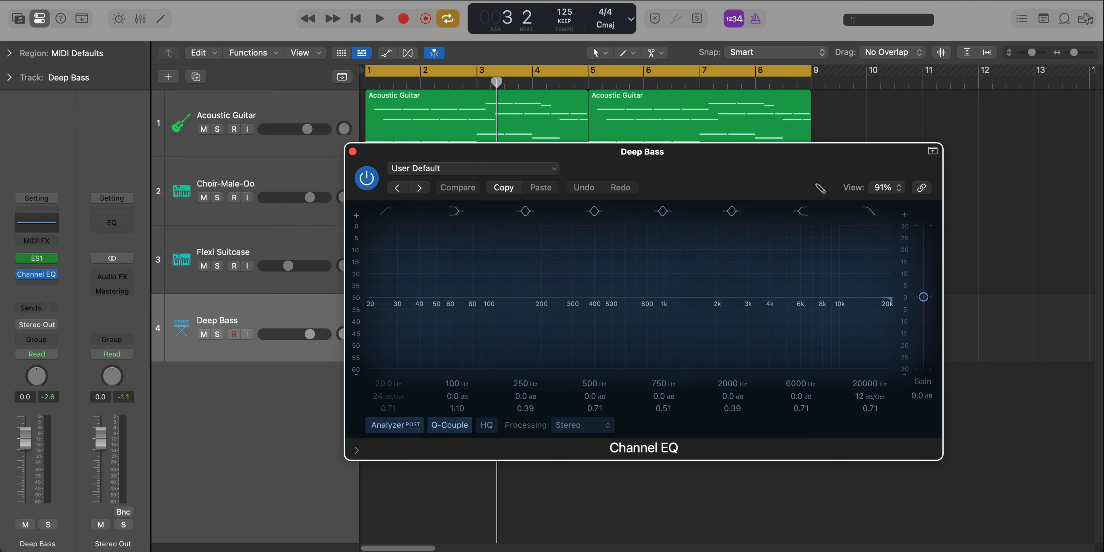
- Enable the high cut in the Deep Bass track's Channel EQ and set it to 174 Hz with a 48 dB/Oct slope
click(879, 214)
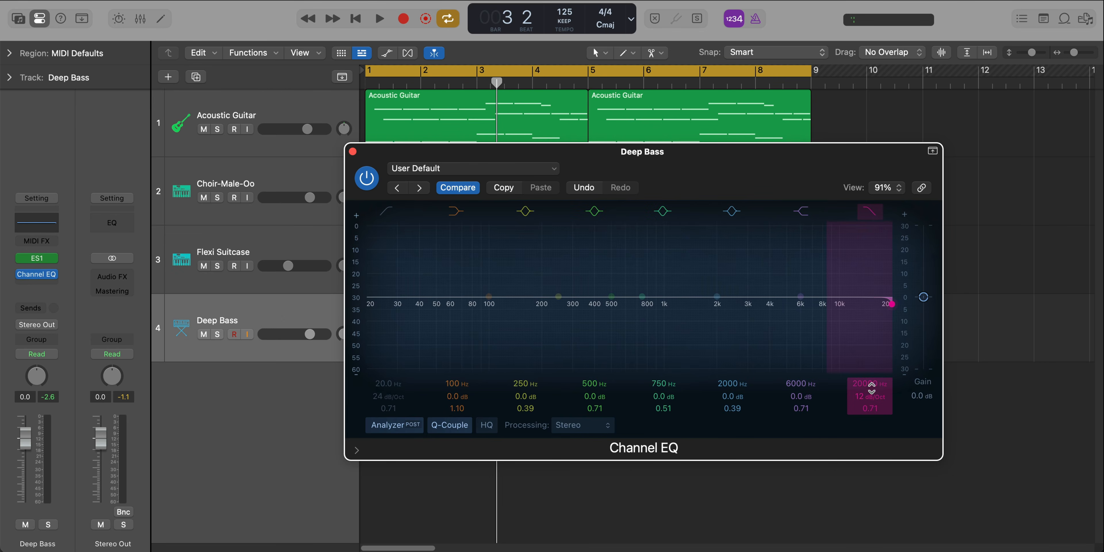
drag(871, 382, 871, 433)
key(space)
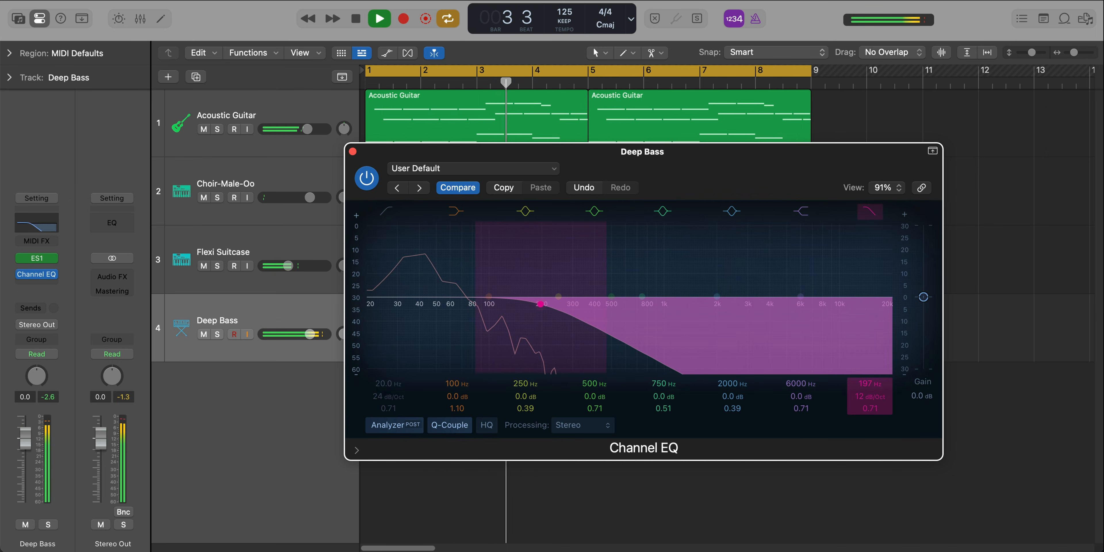
drag(870, 396, 870, 384)
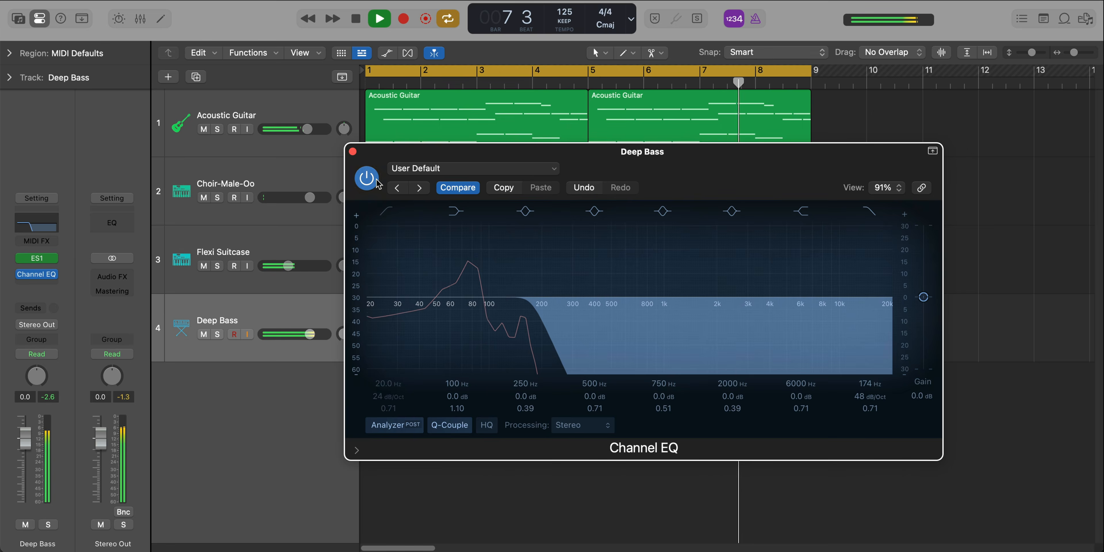
- Compare the Deep Bass with its Channel EQ bypassed and enabled, close the EQ and Bitcrusher windows, and stop playback
click(377, 183)
click(373, 170)
click(352, 151)
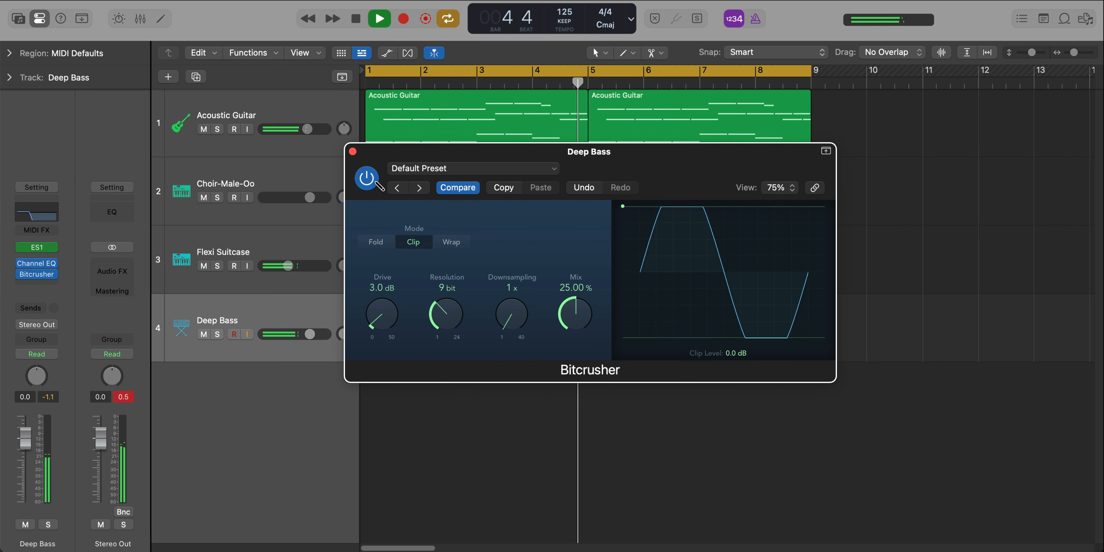
click(353, 152)
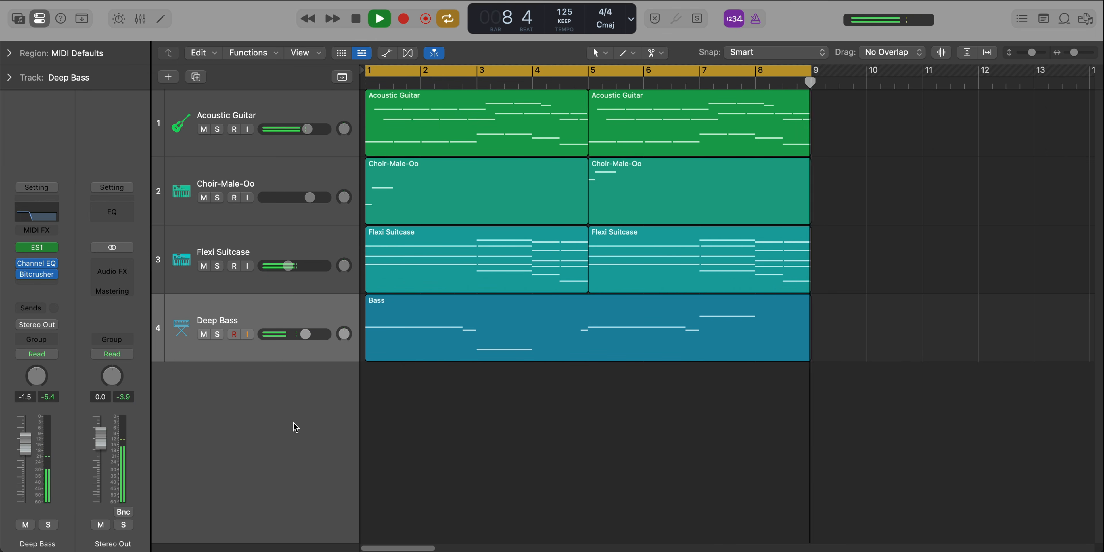
key(space)
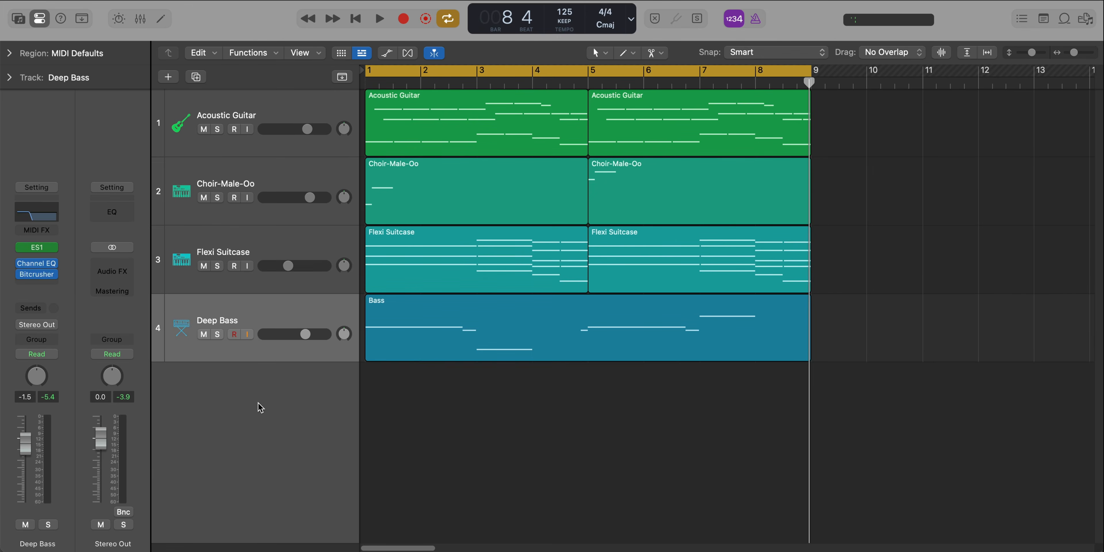
- Create a new instrument track below Deep Bass and load the Different Species Drum Kit from the user drum kit patches
double_click(261, 407)
click(18, 17)
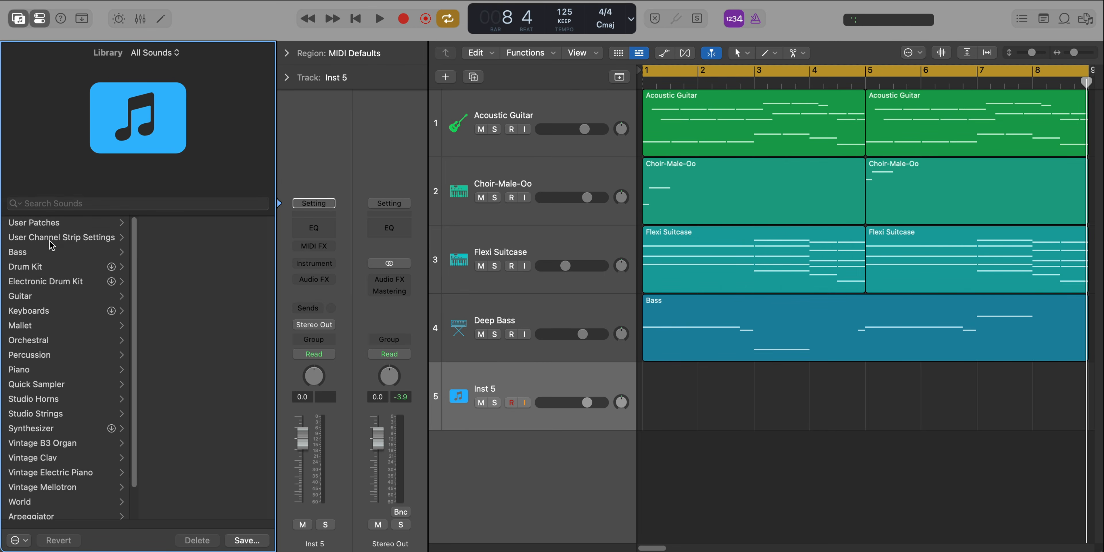
click(76, 228)
click(175, 254)
scroll(199, 268, down, 15)
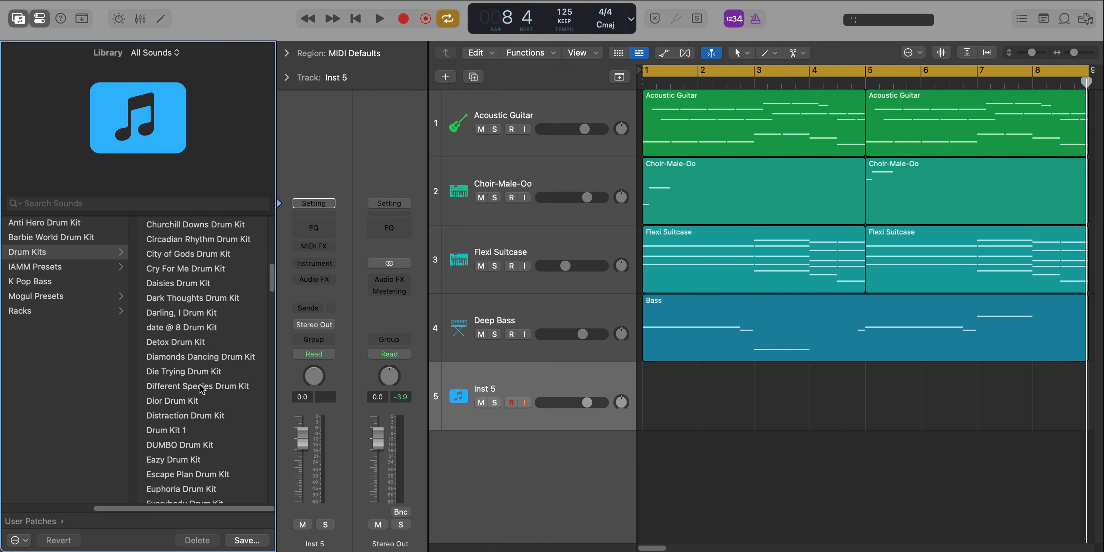
click(200, 386)
click(19, 24)
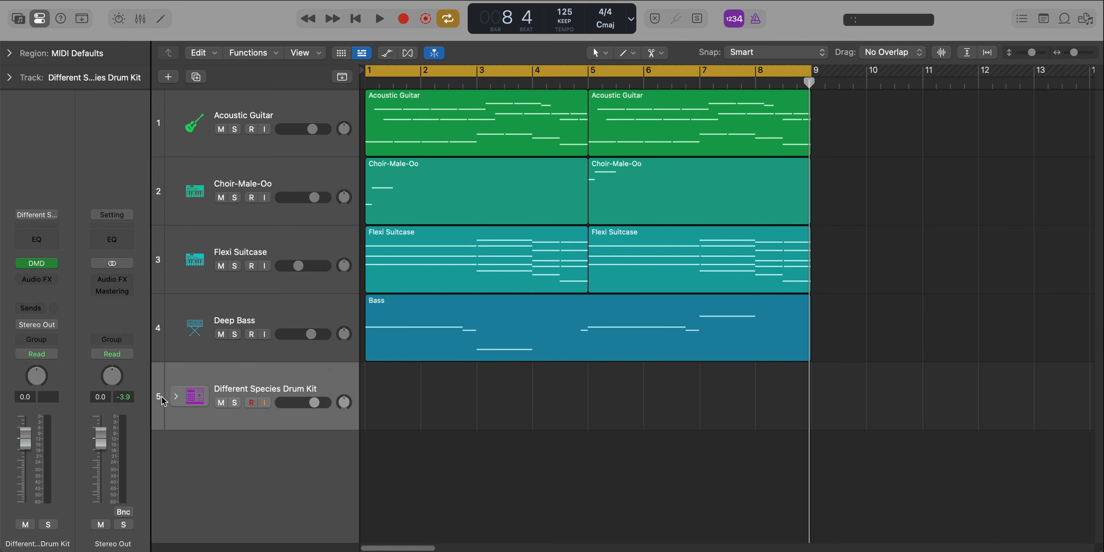
- Expand the Different Species Drum Kit stack and create a pattern region on the snare track at bar 1
click(176, 396)
ctrl+alt+click(436, 374)
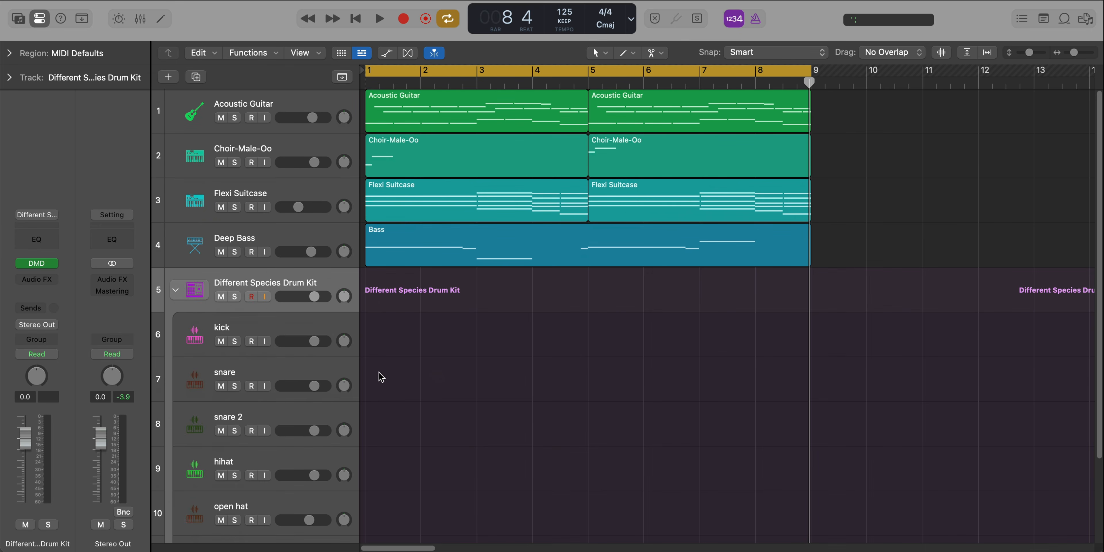
right_click(381, 377)
click(407, 395)
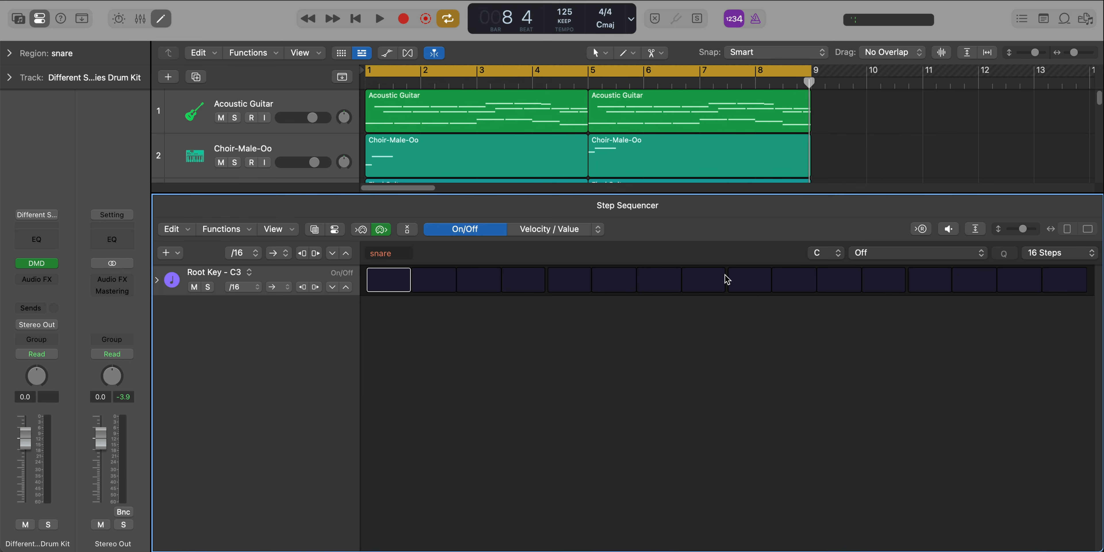
- Add a snare hit on step 9 of the pattern and repeat the four-bar snare region once from bar 5
click(747, 285)
key(e)
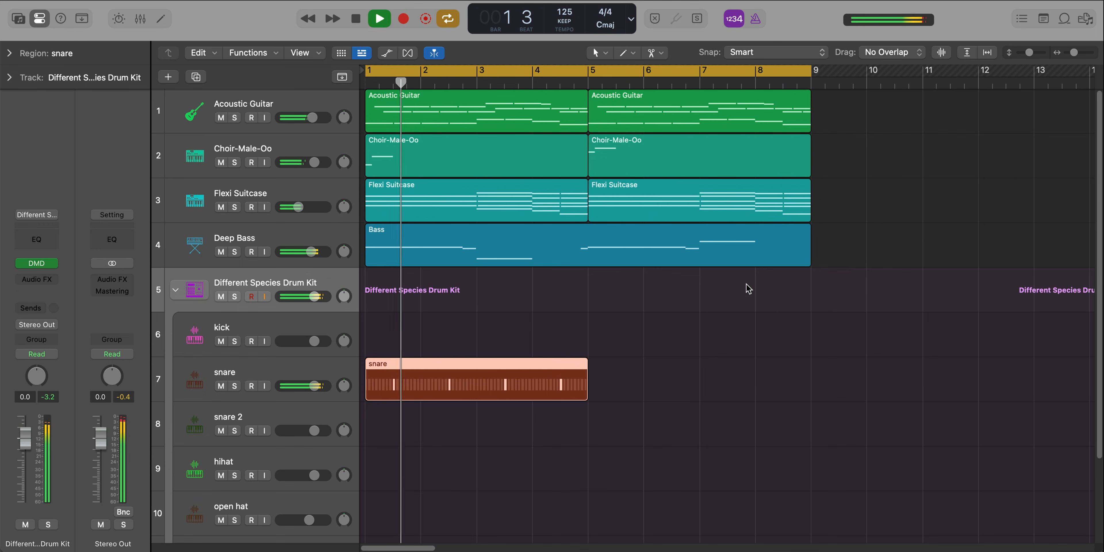
key(super+r)
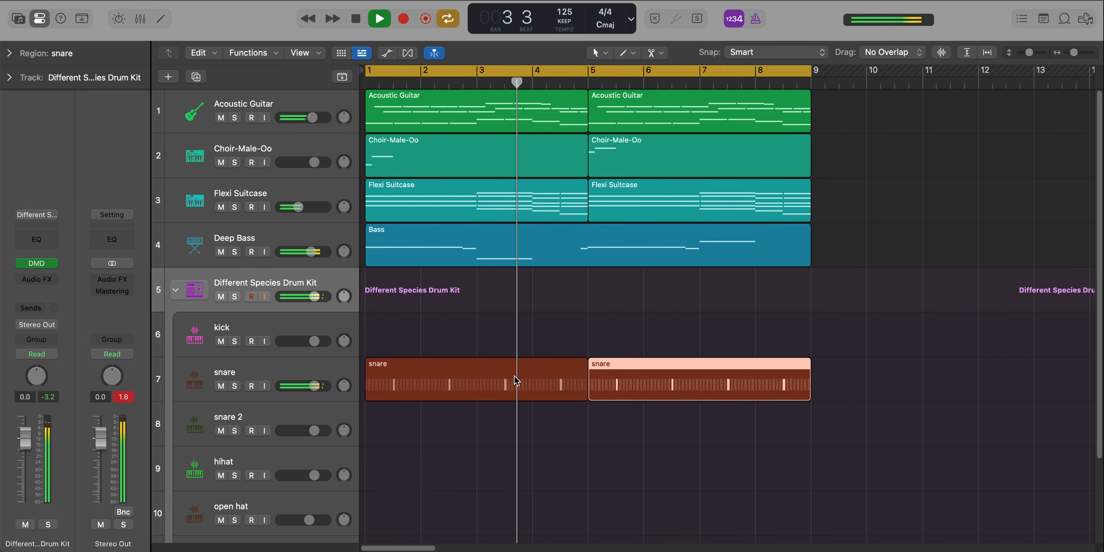
- Add C3 kick notes in bar 2 at positions 2 1 3, 2 2 1, 2 3 3, 2 4 2 and 2 4 3
scroll(514, 376, down, 1)
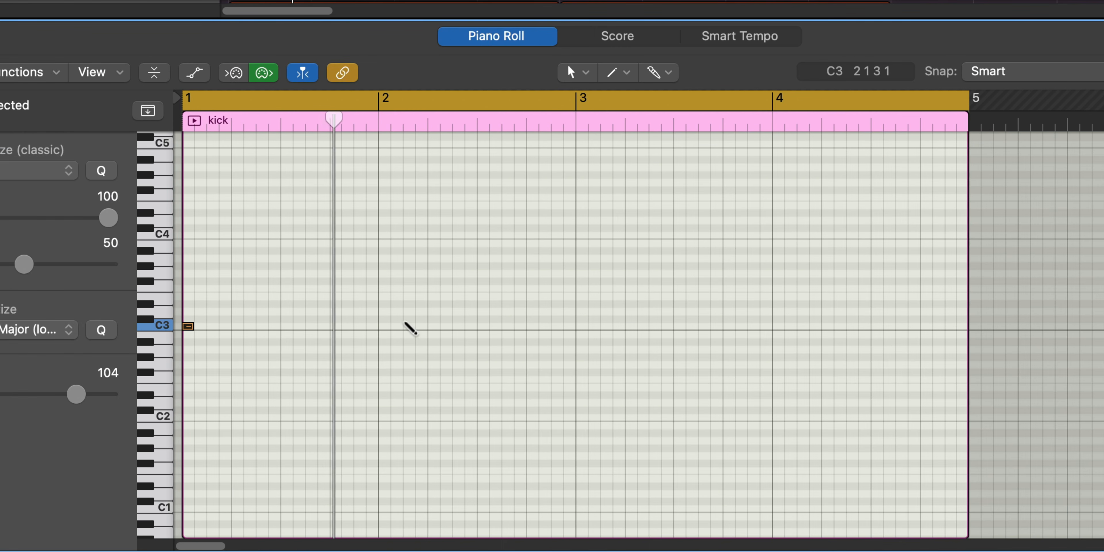
click(409, 326)
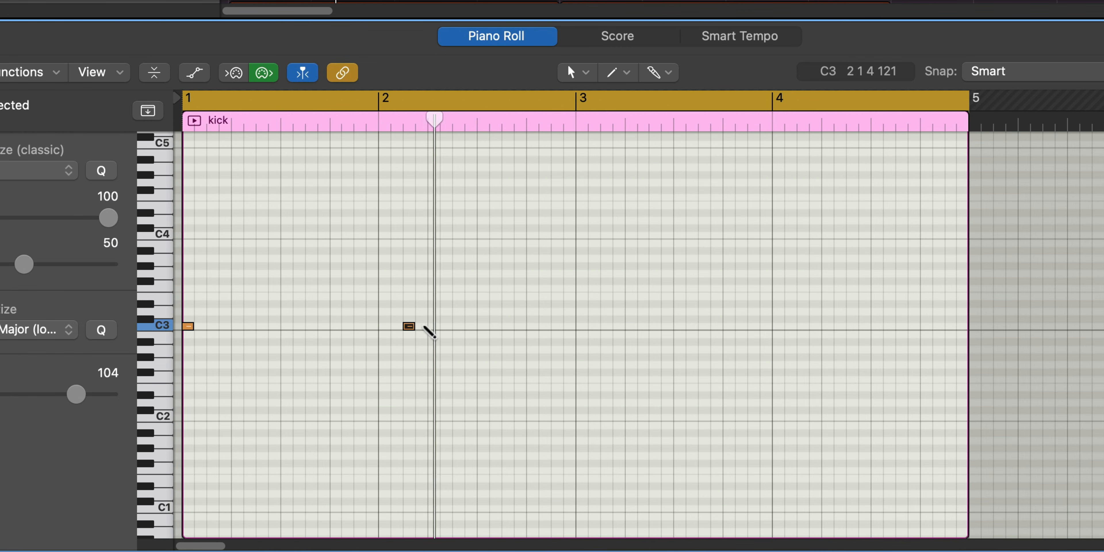
click(433, 326)
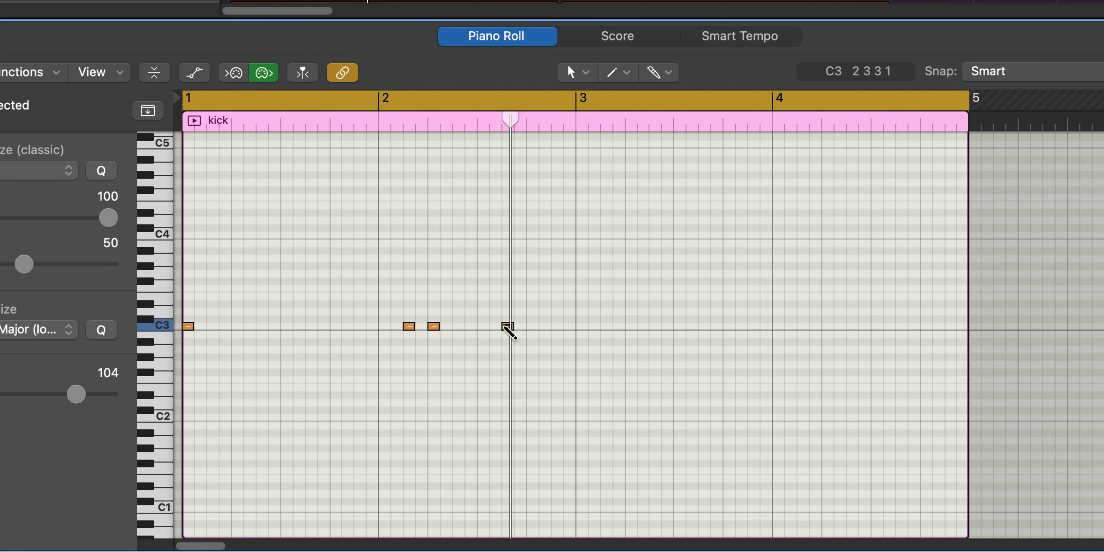
super+click(504, 325)
super+click(544, 326)
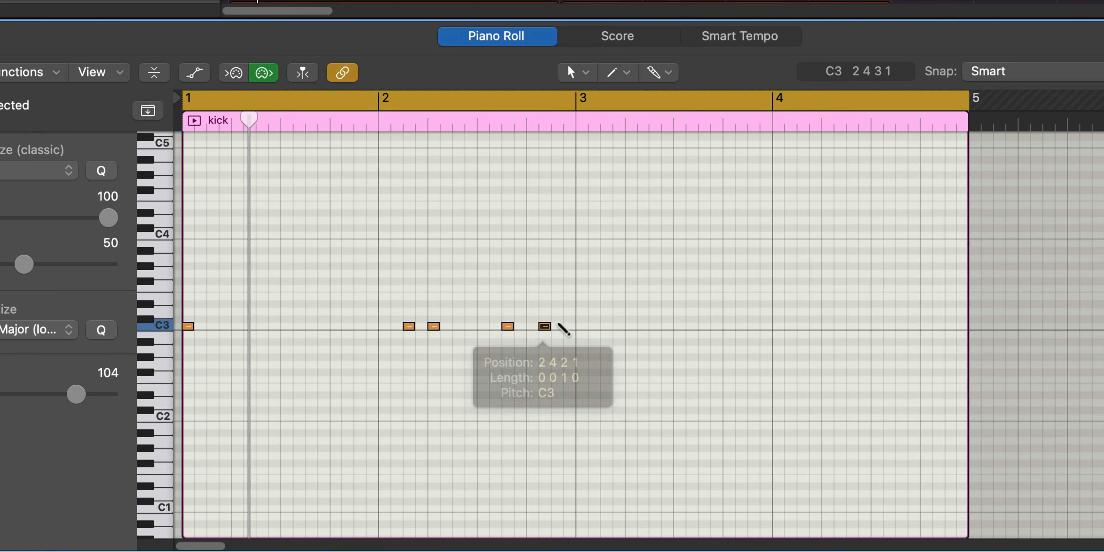
super+click(568, 326)
super+click(555, 329)
click(566, 329)
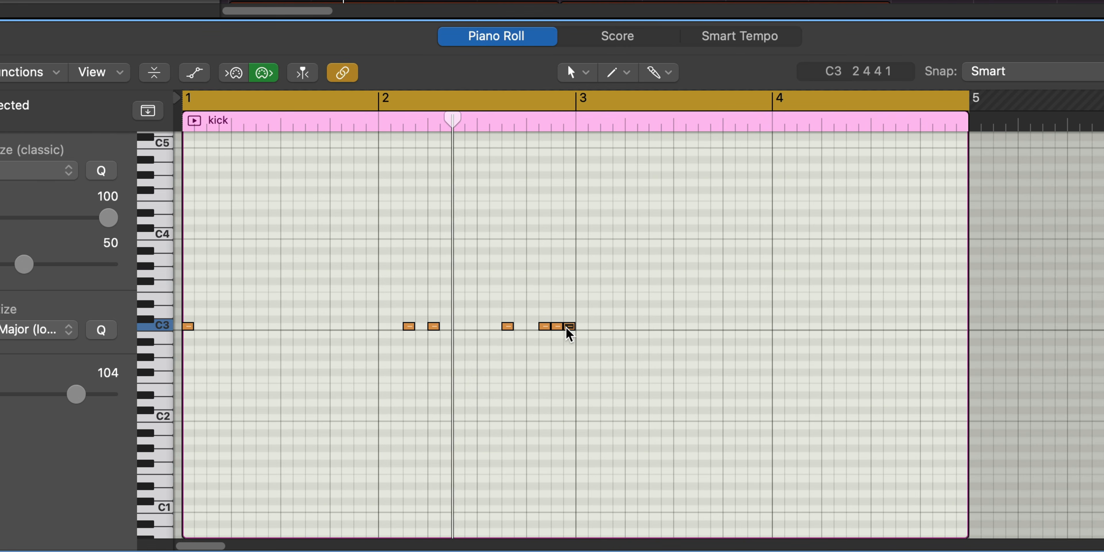
key(Delete)
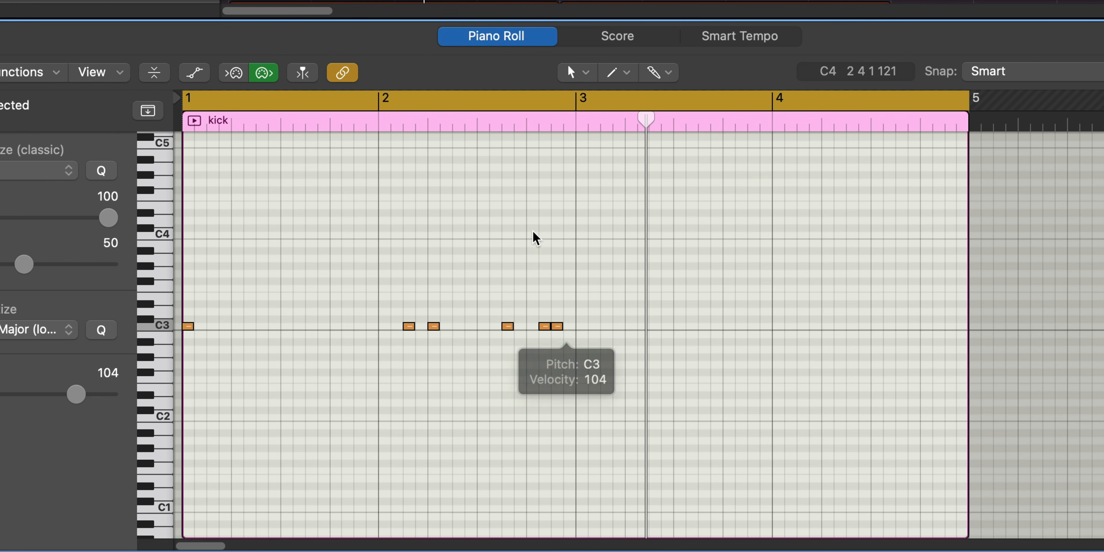
- Copy the kick notes of bars 1 and 2 to start at bar 3, and move the last two copied notes slightly earlier
drag(637, 365, 176, 274)
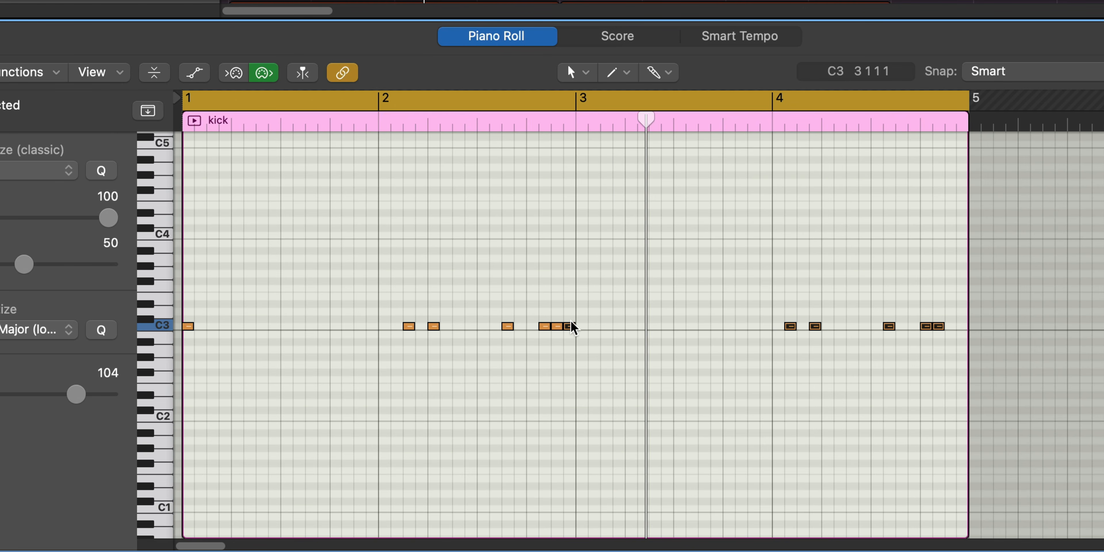
drag(570, 322, 581, 324)
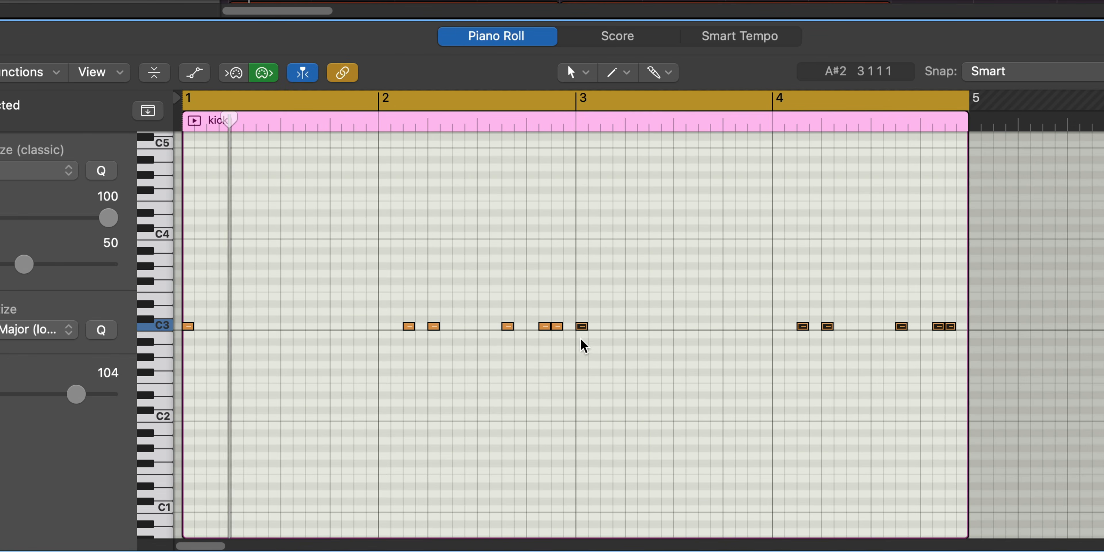
click(723, 338)
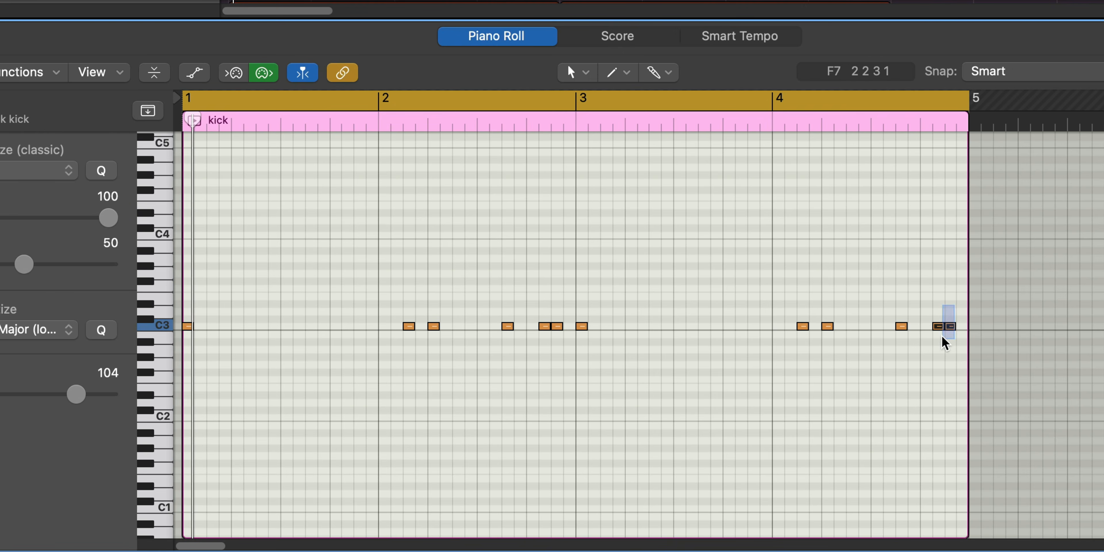
drag(942, 324, 932, 324)
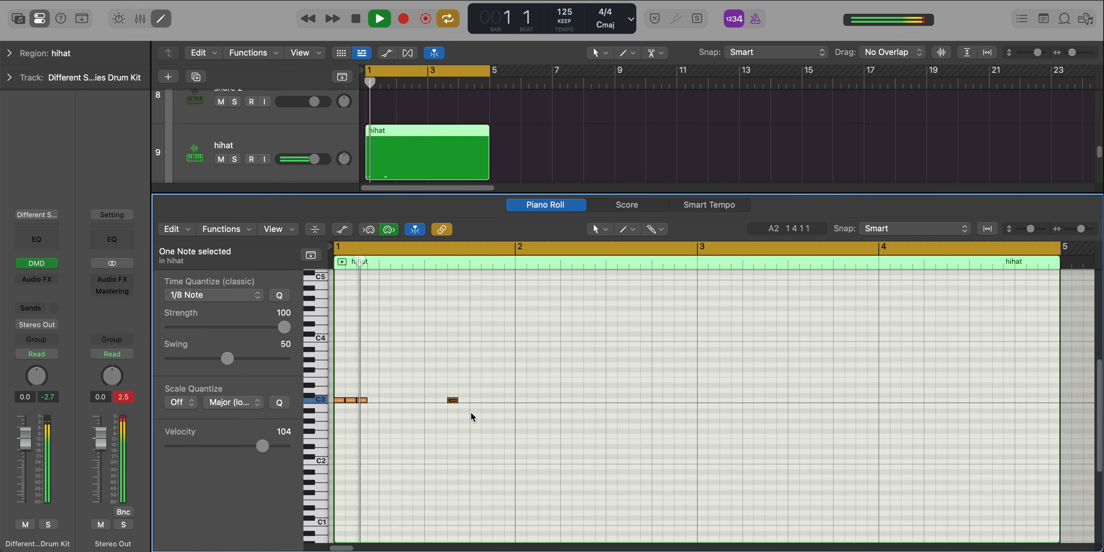
- Add C3 hi-hat notes at 1 4 1, 2 2 1, 2 2 2, 2 2 3, 2 3 3, 2 4 1 and 2 4 3
click(474, 400)
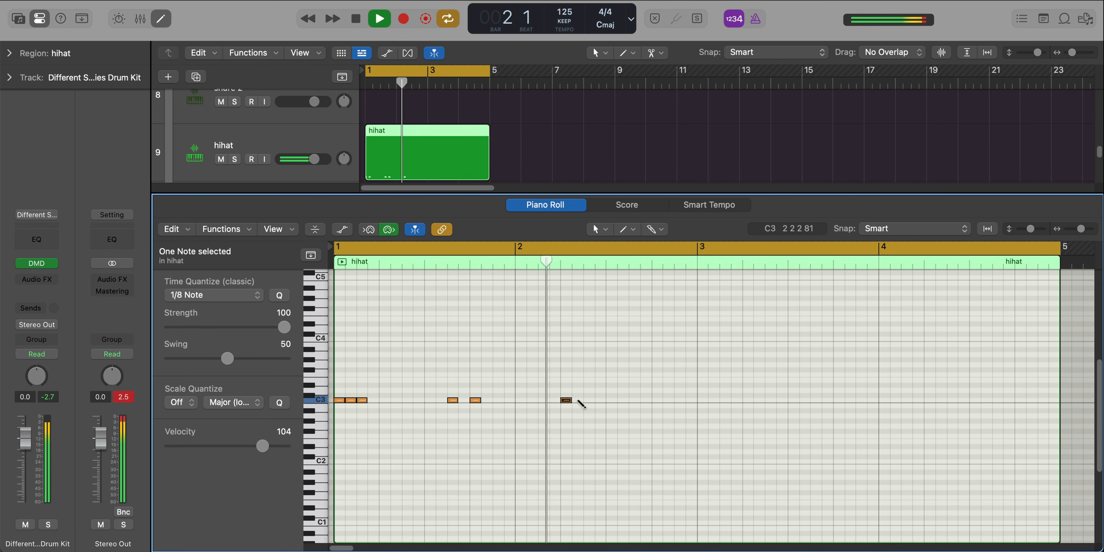
click(566, 400)
click(578, 400)
click(587, 401)
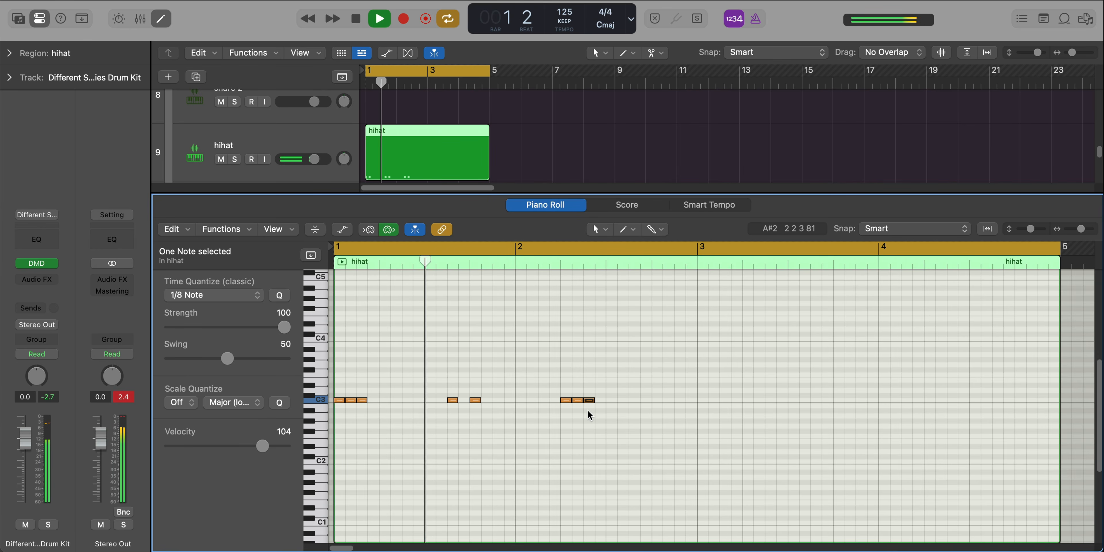
click(634, 400)
click(658, 400)
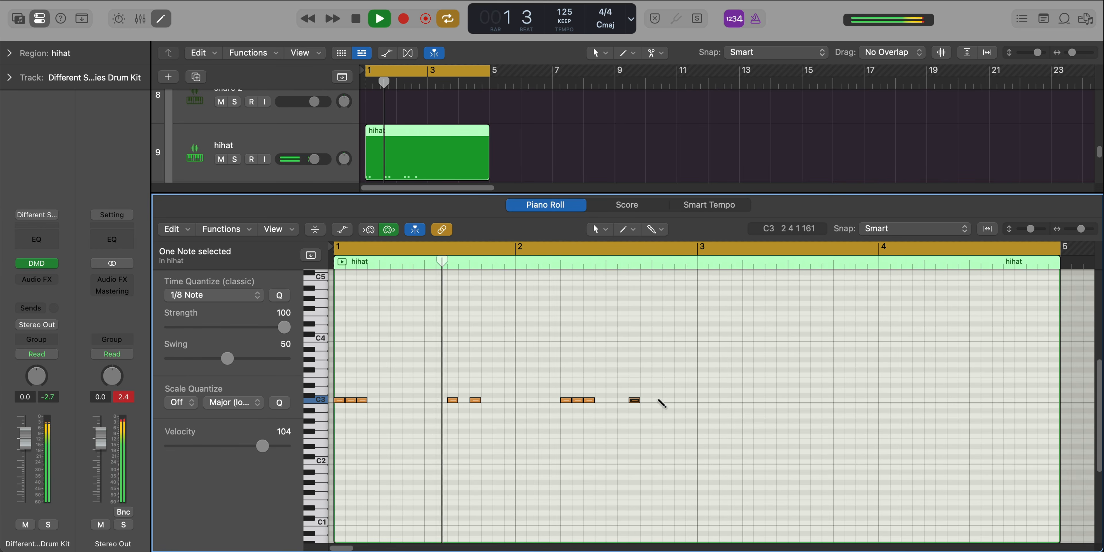
click(680, 400)
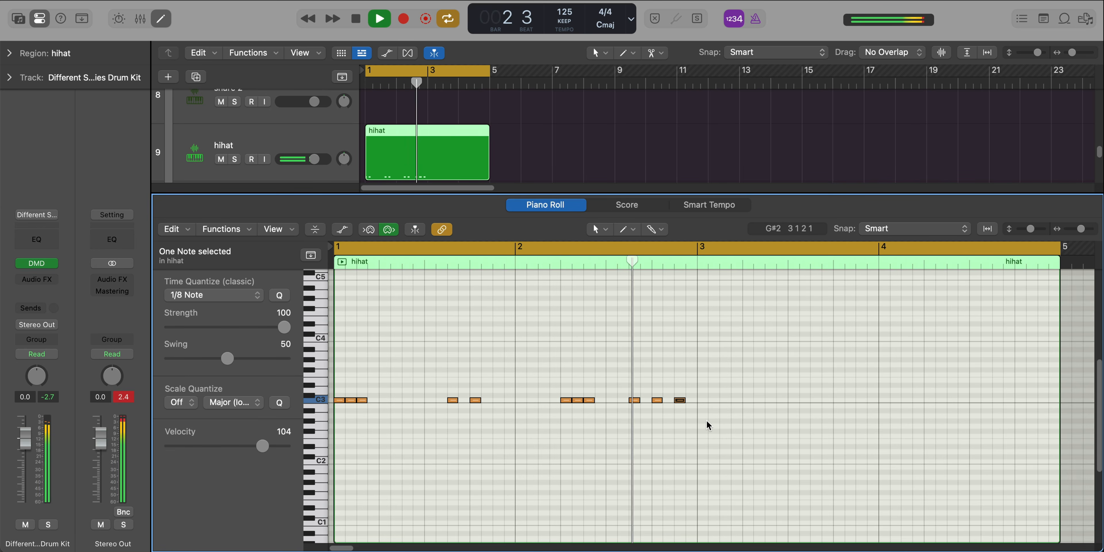
key(space)
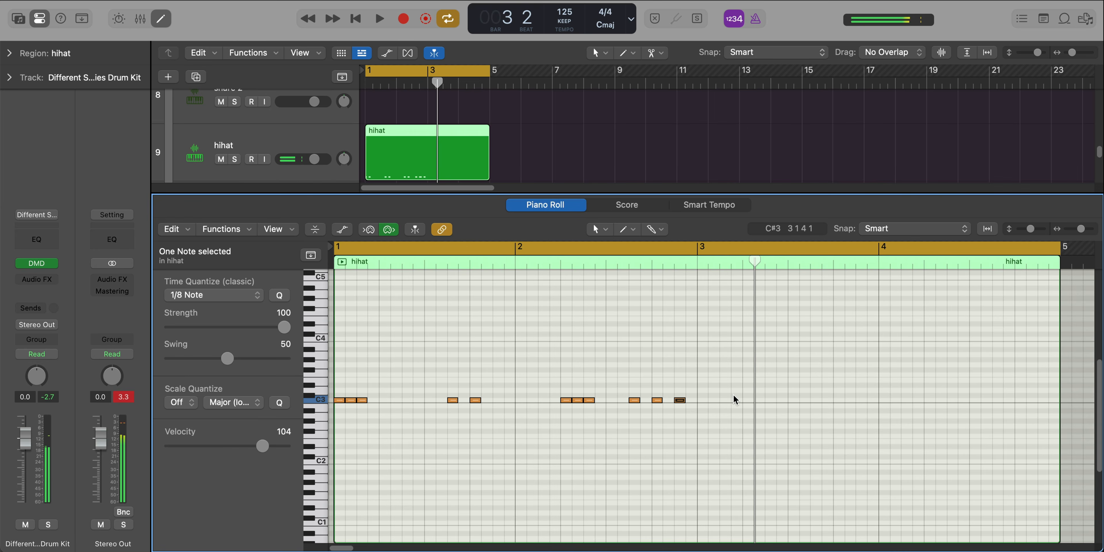
- Set the hi-hat's time quantize to 1/32 Note and add a roll of four short C3 notes at the start of bar 3
click(201, 295)
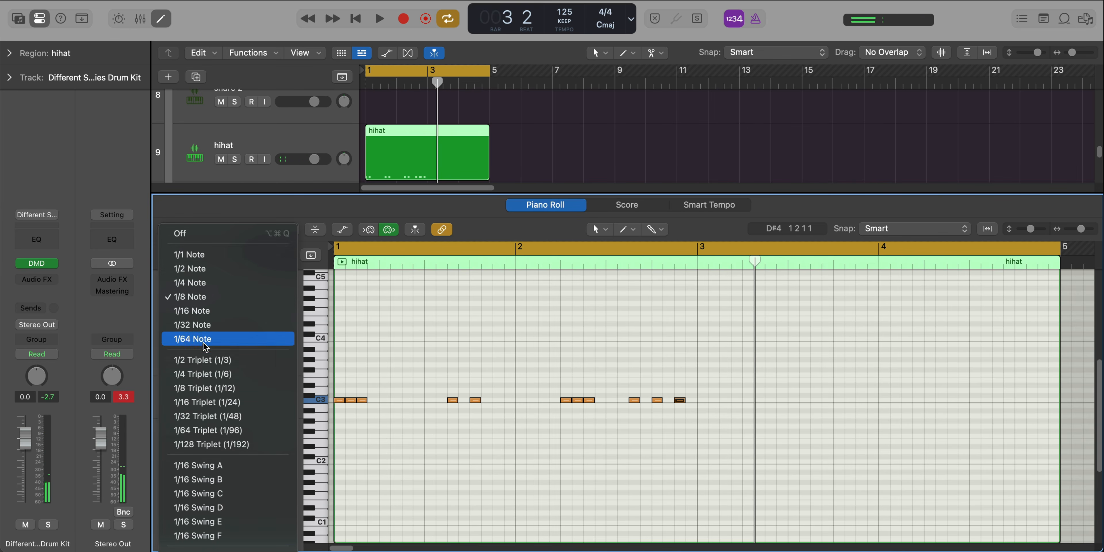
click(192, 326)
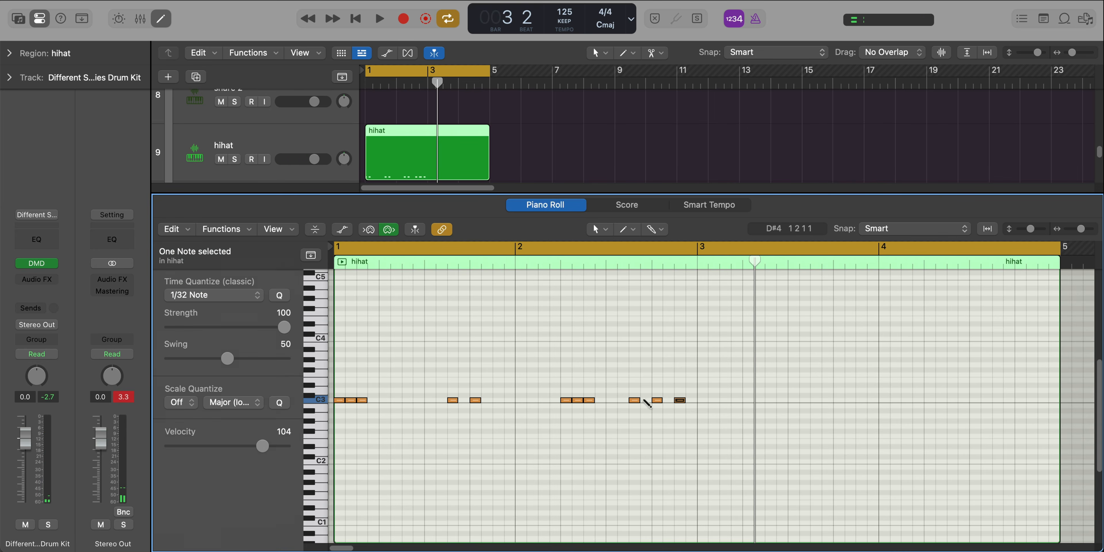
click(701, 401)
click(713, 410)
key(space)
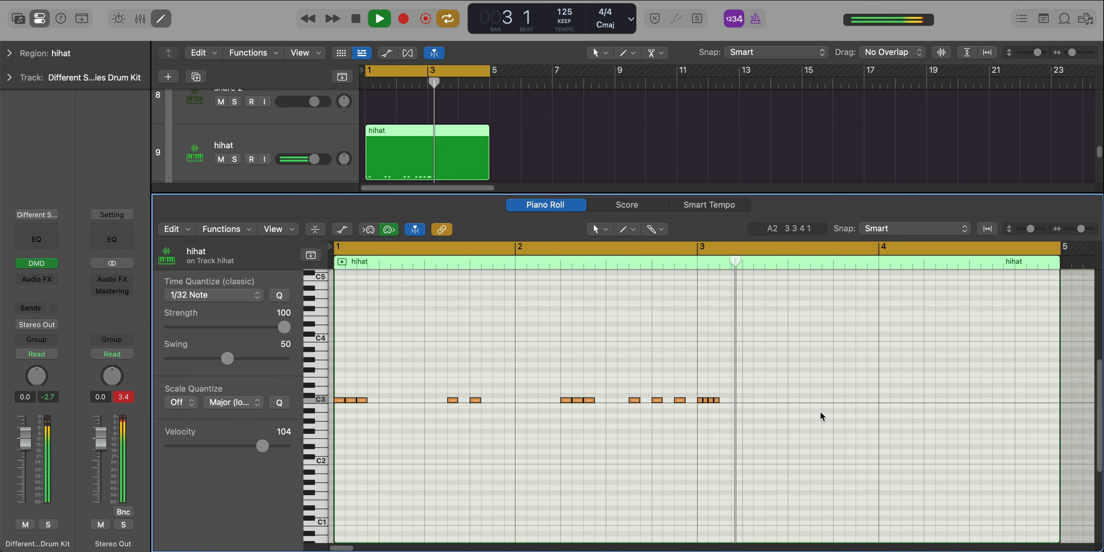
- Add C3 hi-hat notes at 3 3 3, 3 4 1, 3 4 2 and 3 4 3, and play the loop
click(816, 400)
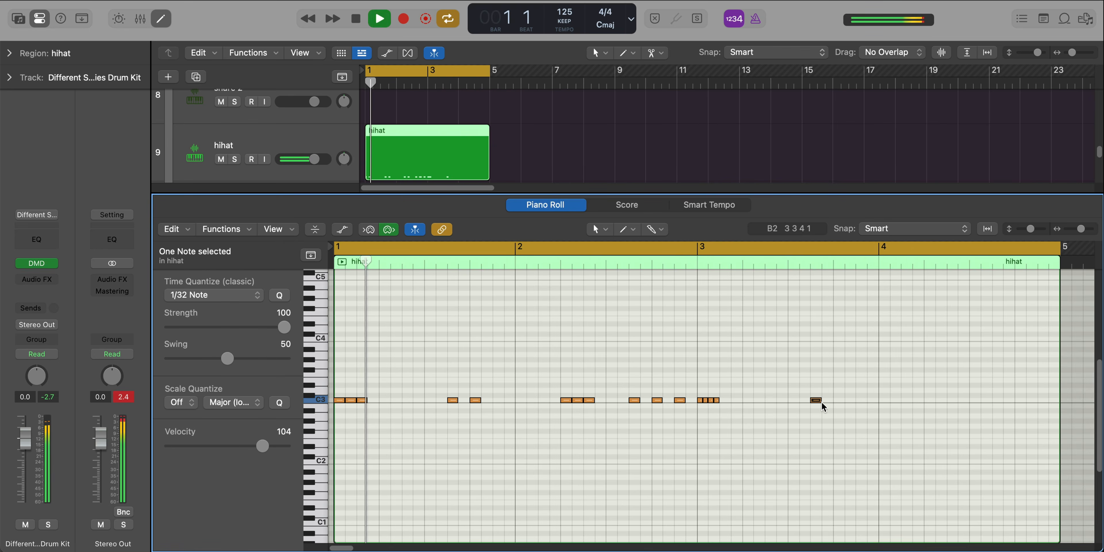
key(space)
click(836, 400)
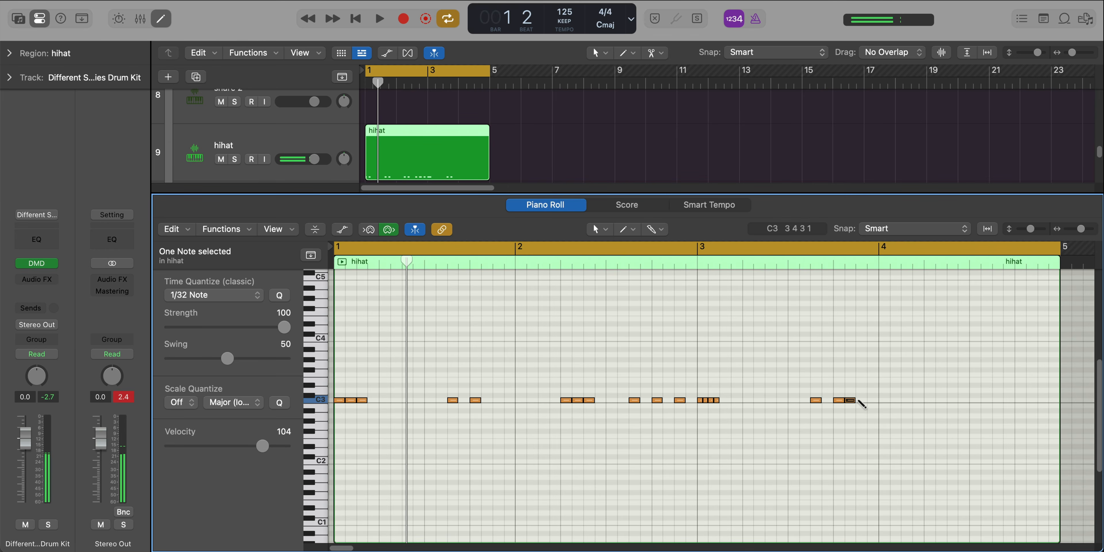
key(space)
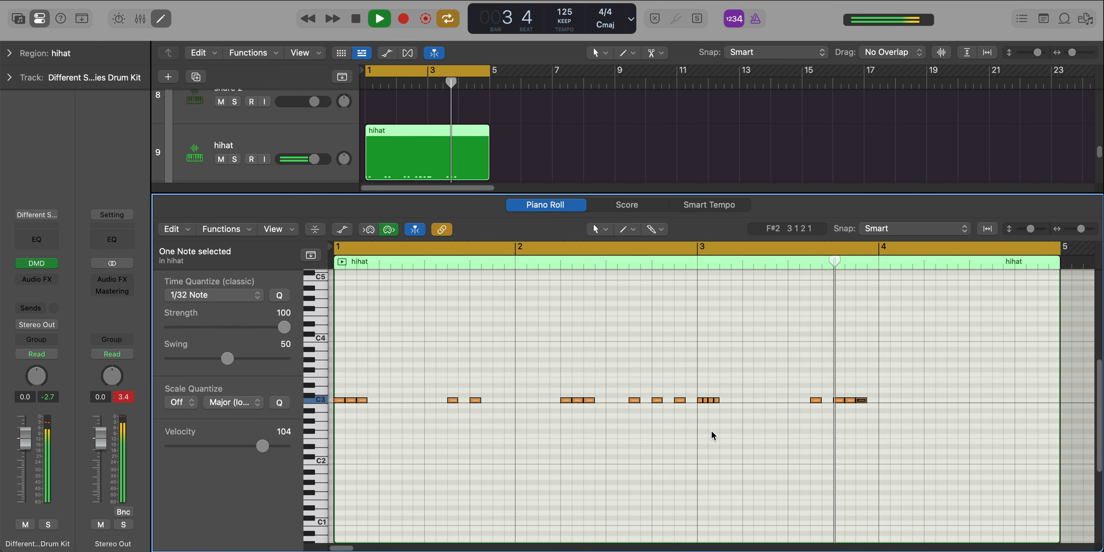
- Add a roll of three short C3 hi-hat notes at the start of bar 4 and restart playback
key(space)
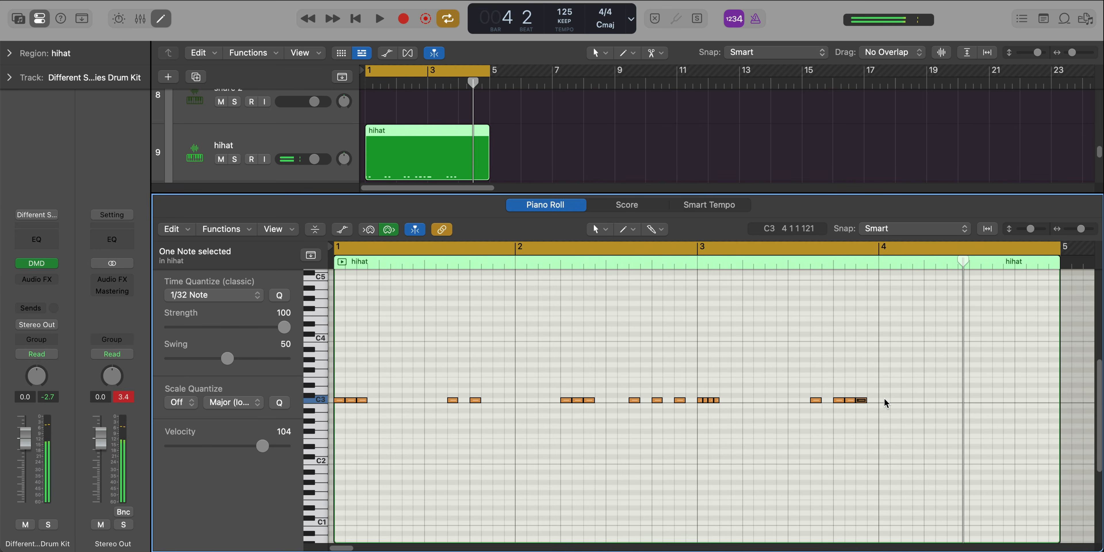
drag(881, 398, 890, 399)
key(space)
- Limit the playback cycle to bar 4 of the hi-hat region
scroll(909, 400, up, 3)
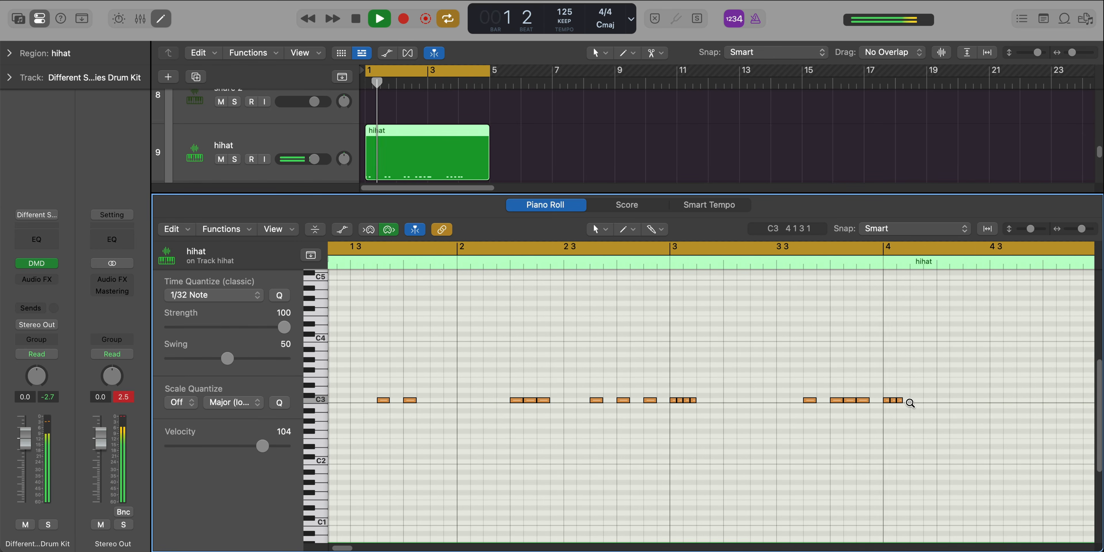
scroll(908, 400, right, 5)
scroll(909, 406, right, 2)
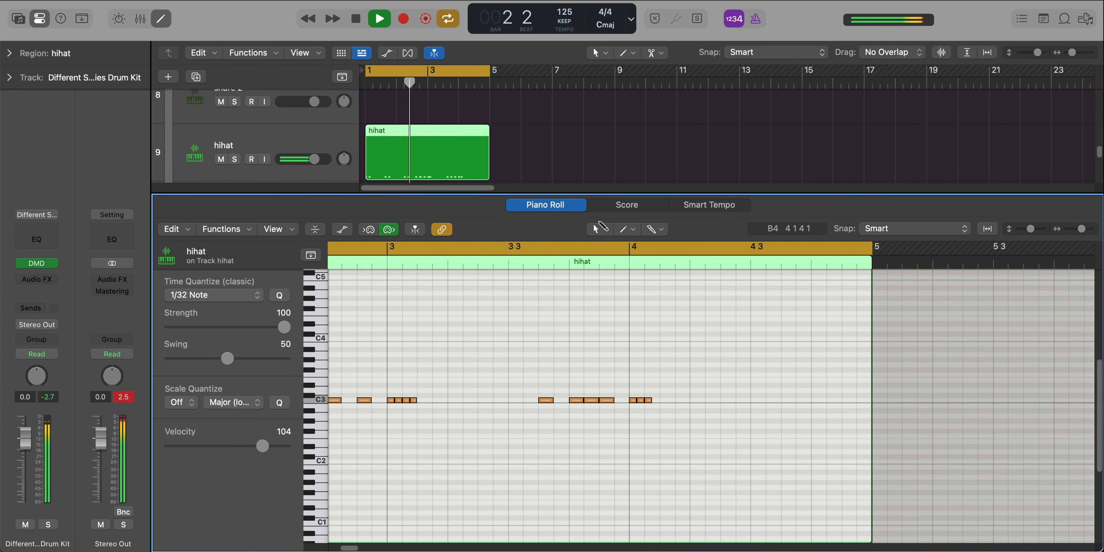
drag(634, 247, 873, 249)
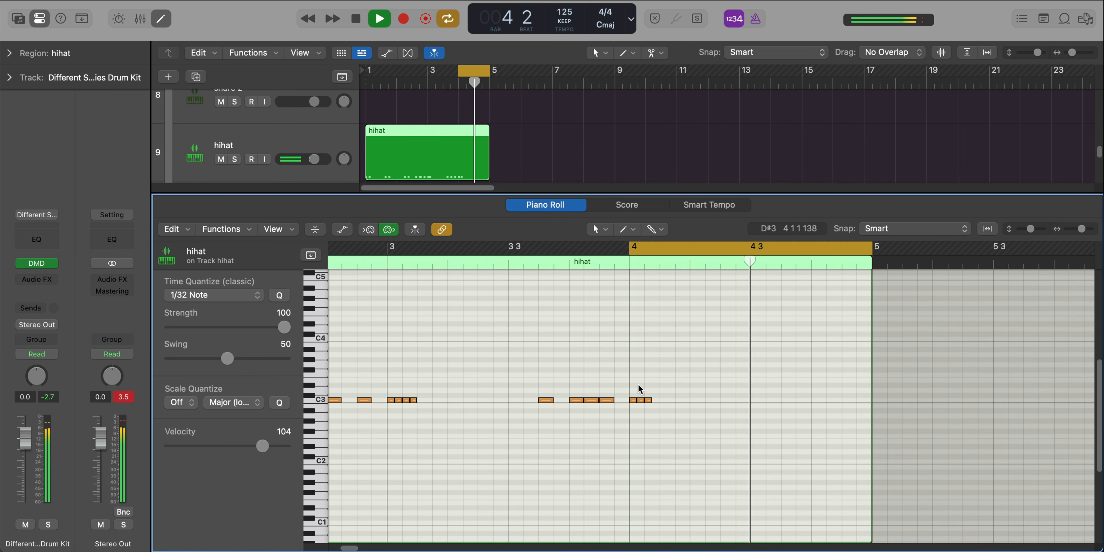
- Add a continuous roll of short C3 hi-hat notes from late in beat 1 up to beat 3 of bar 4, and play it
key(space)
double_click(668, 399)
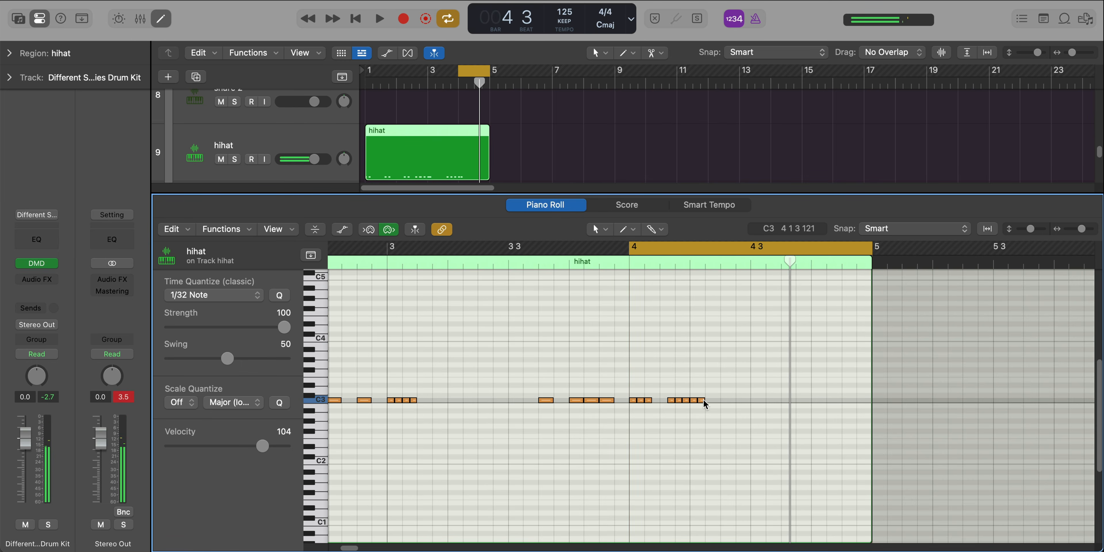
double_click(744, 399)
key(space)
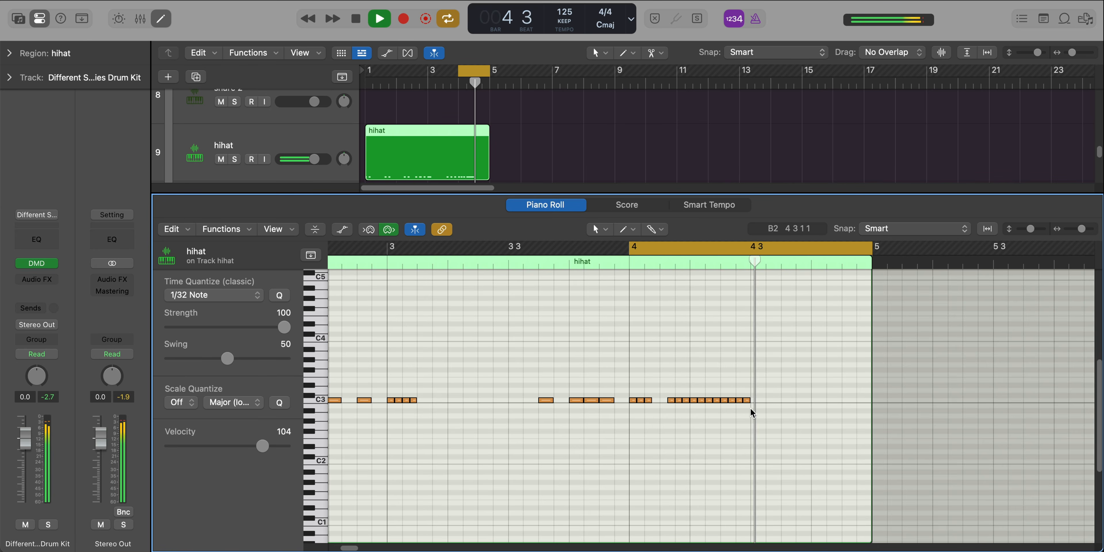
- Add a roll of four short C3 hi-hat notes at beat 4 of bar 4 and restart playback
key(space)
double_click(814, 400)
double_click(822, 400)
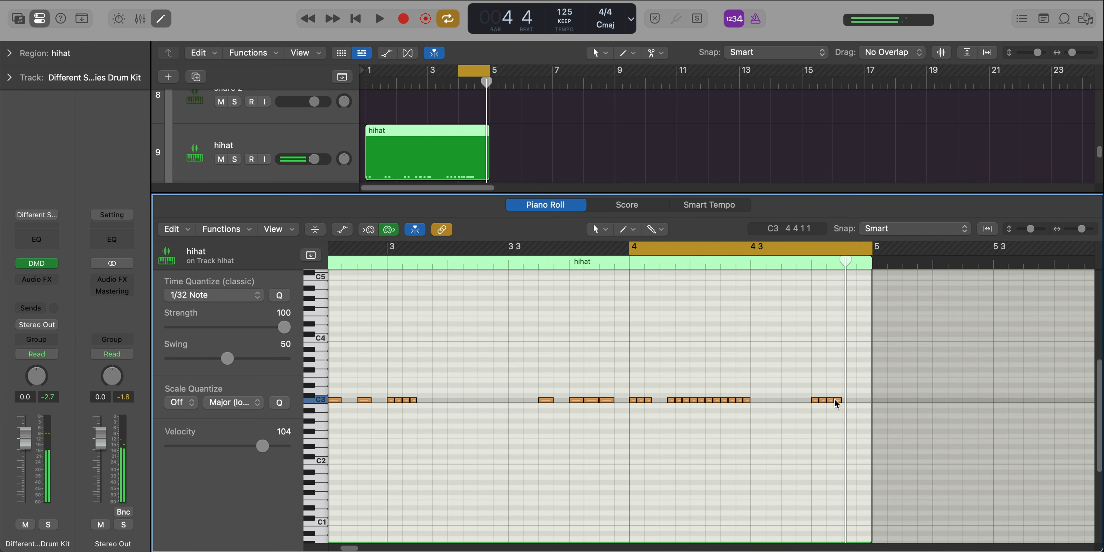
key(space)
- Reopen the hi-hat region's notes and play the pattern with the cycle extended over bars 1 to 4
key(x)
key(x)
scroll(659, 387, left, 3)
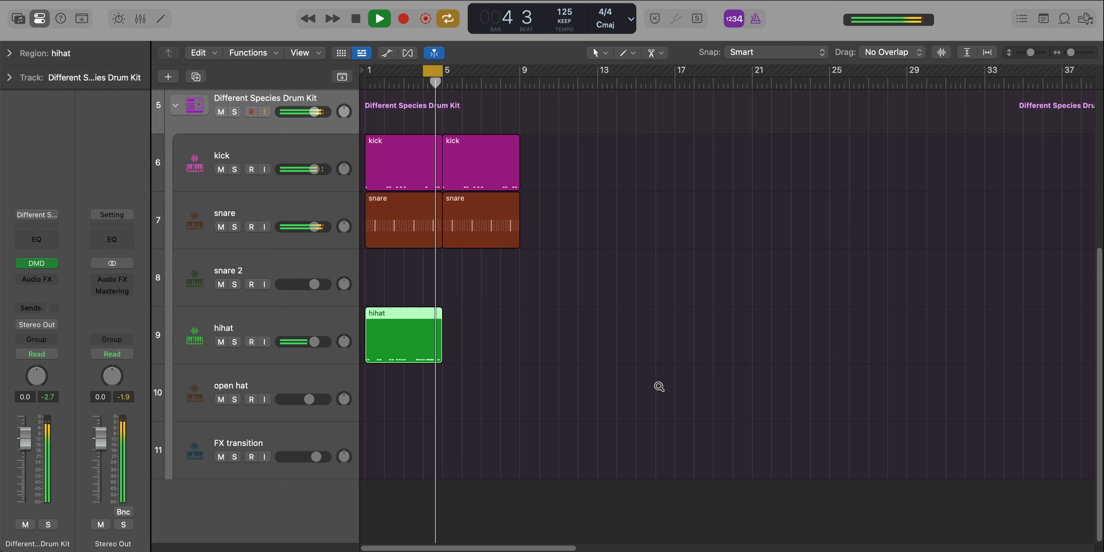
double_click(391, 332)
key(space)
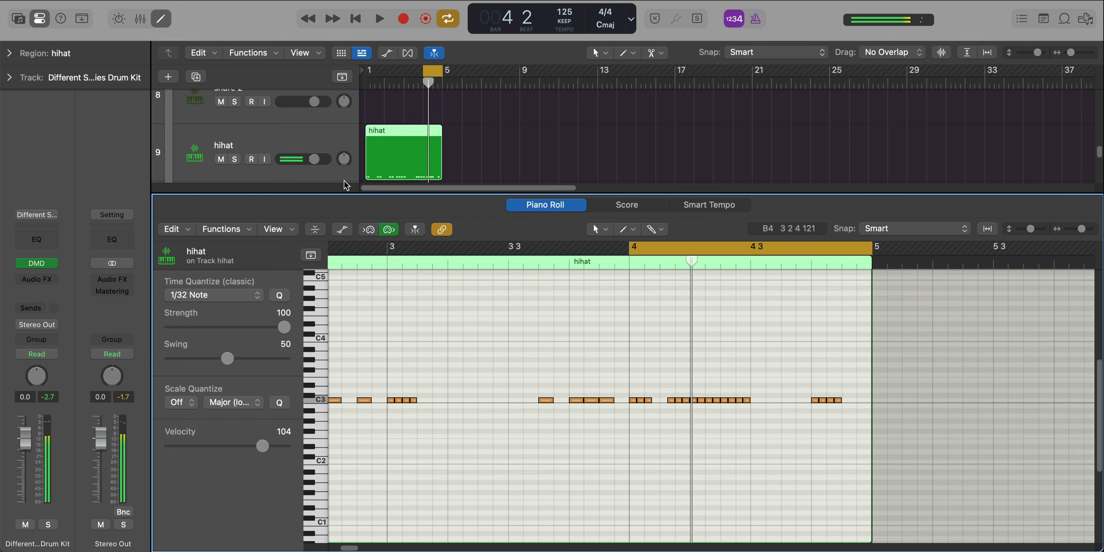
key(space)
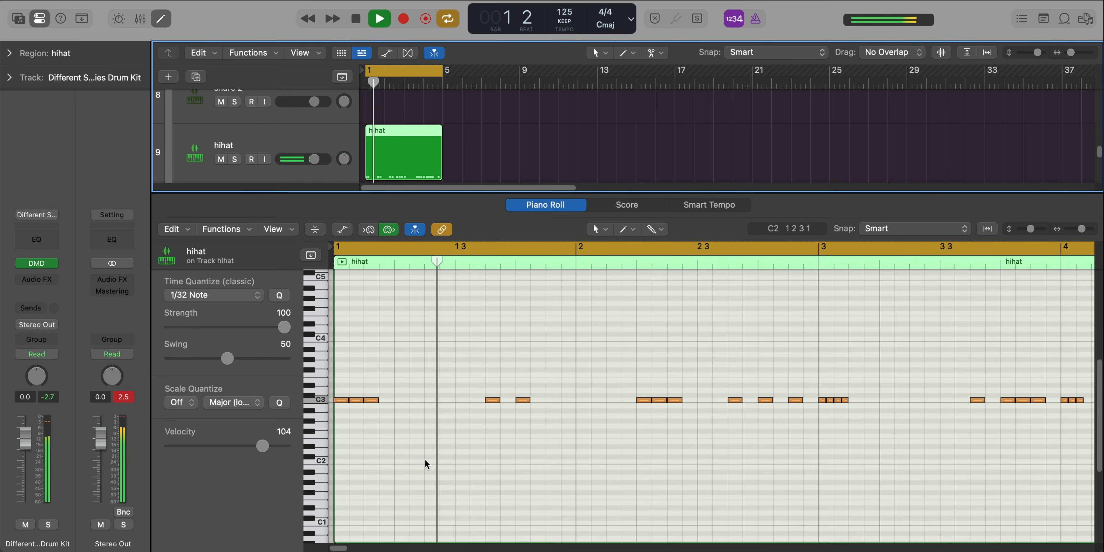
ctrl+alt+click(425, 460)
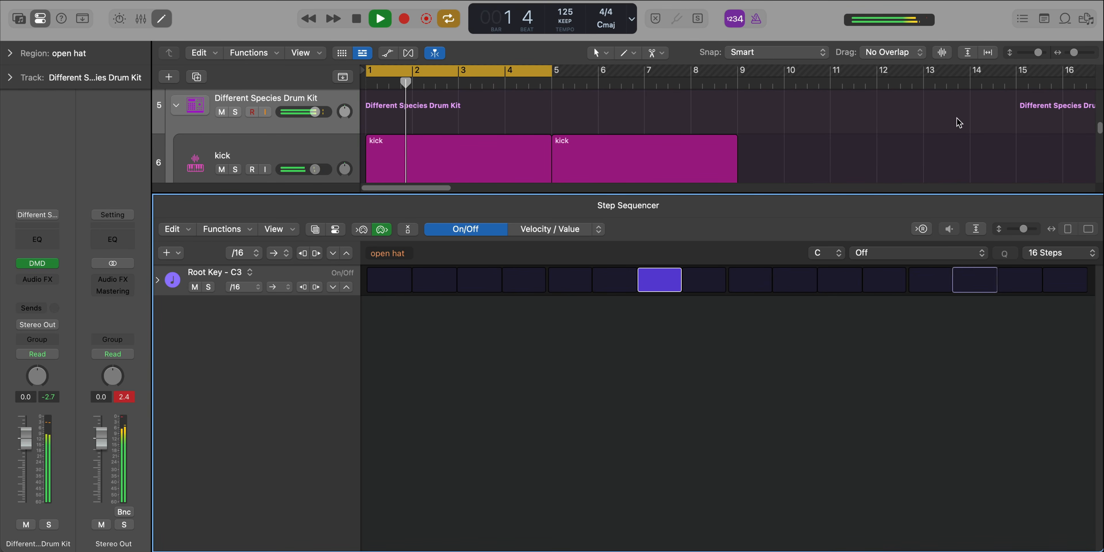
- Extend the open hat pattern to 32 steps, turn on step 23 and close the step editor
click(1066, 258)
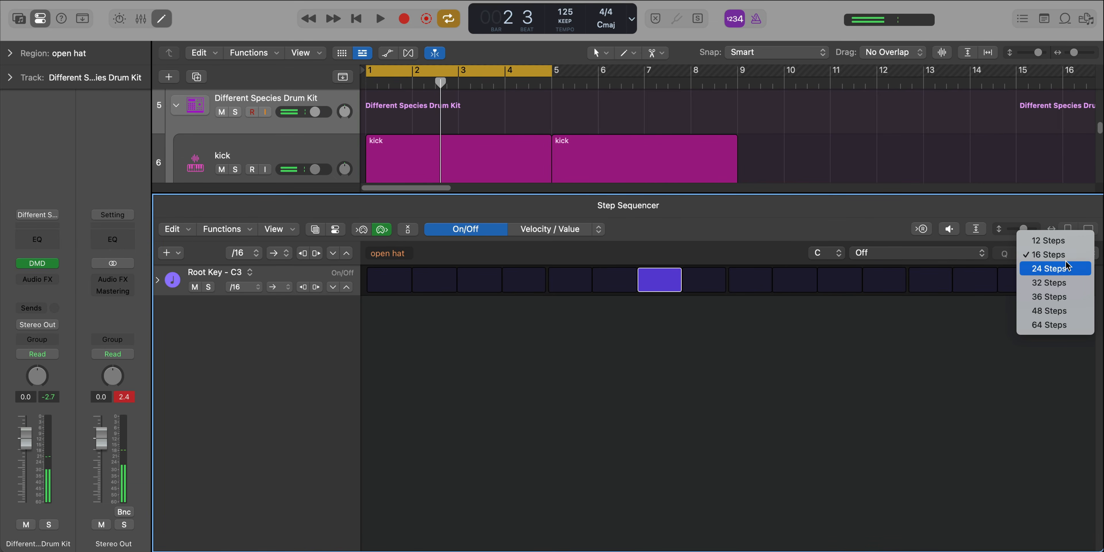
click(1065, 283)
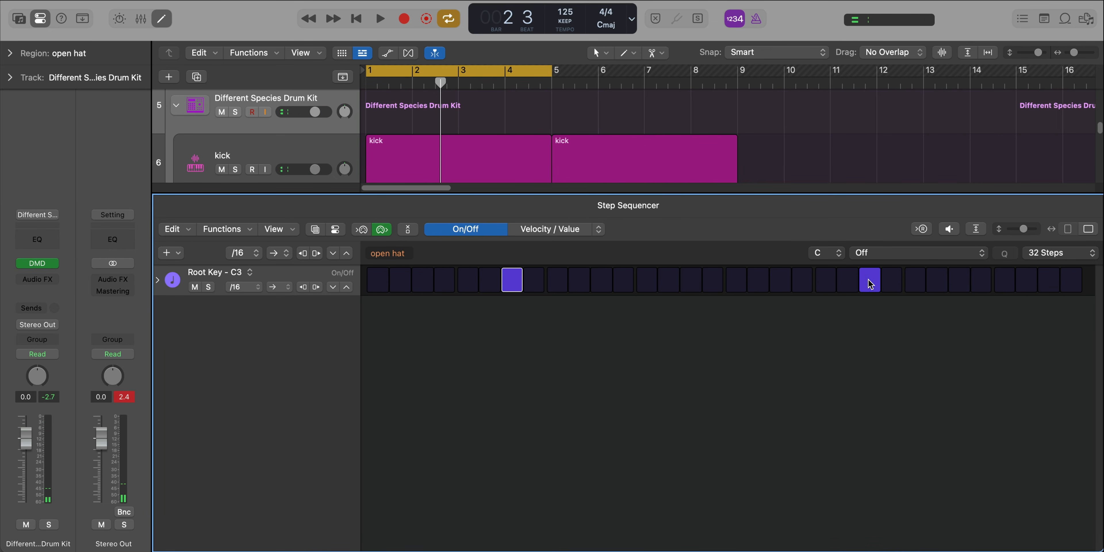
key(space)
key(e)
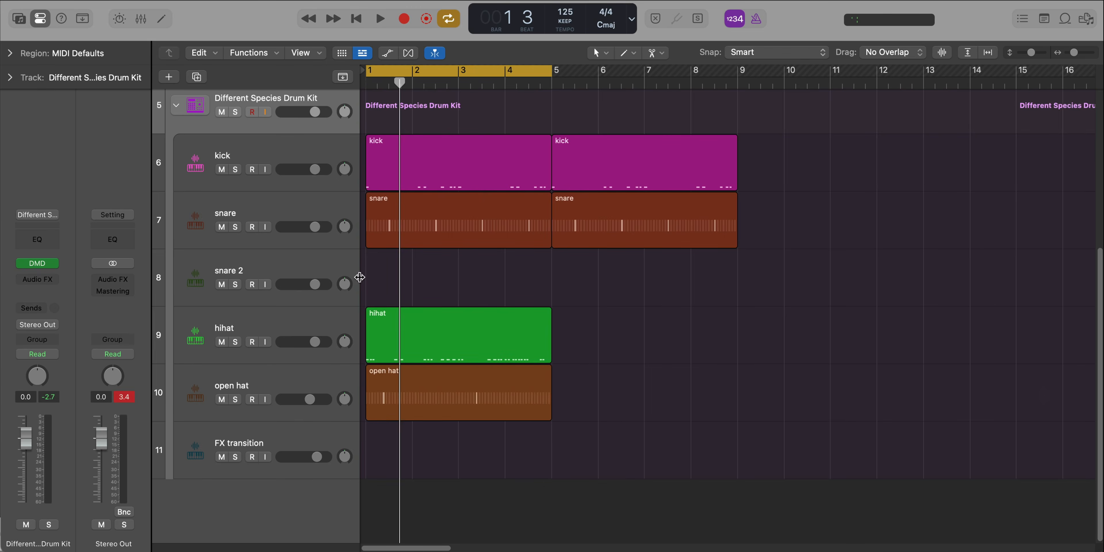
- Create a pattern region at bar 1 of the snare 2 track and set its length to 64 steps
right_click(365, 274)
click(386, 294)
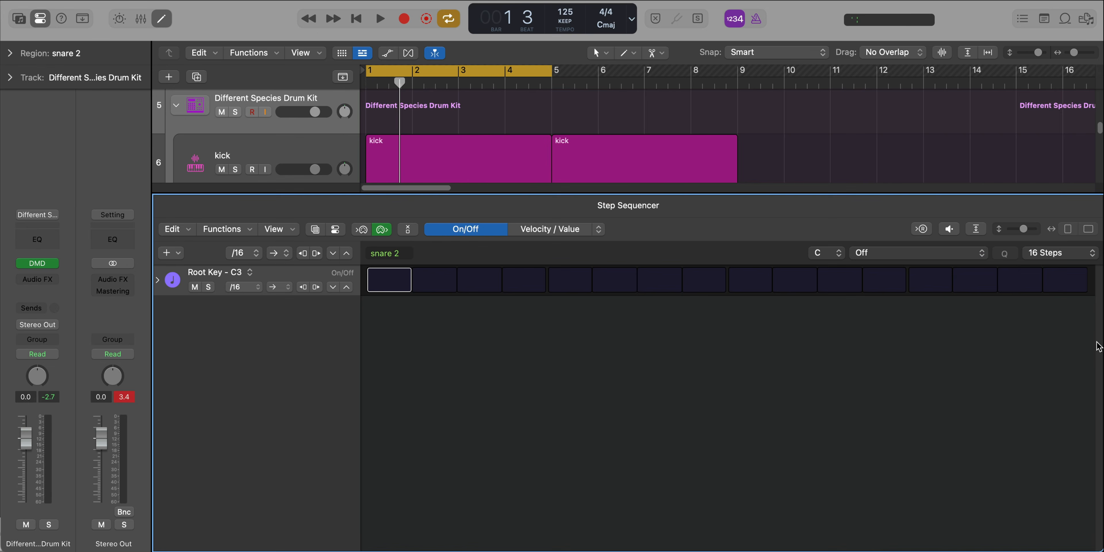
click(1062, 252)
click(1062, 325)
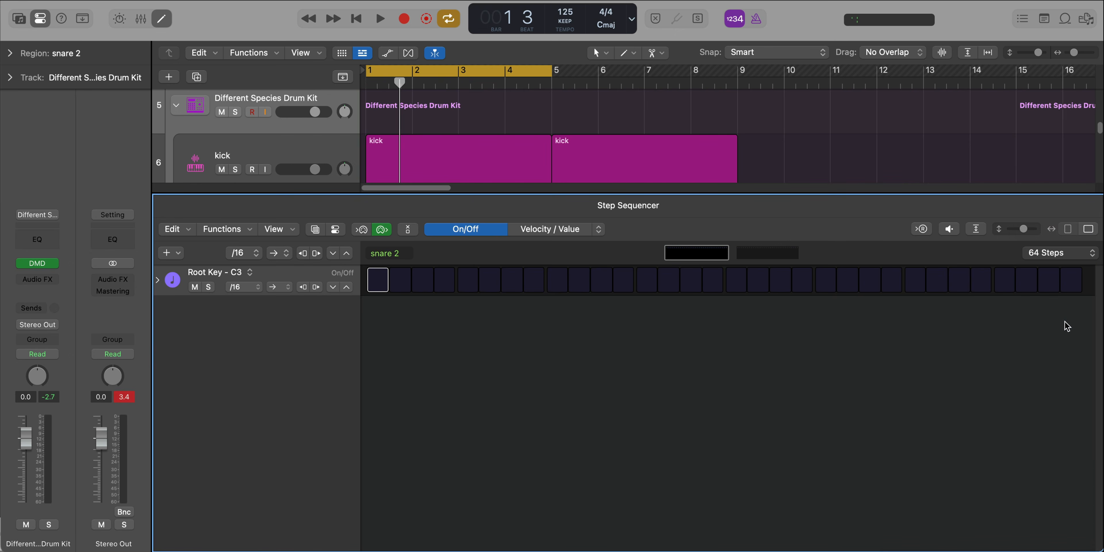
- Turn on steps 61, 62 and 63 of the snare 2 pattern and close the step editor
drag(1014, 283, 1023, 284)
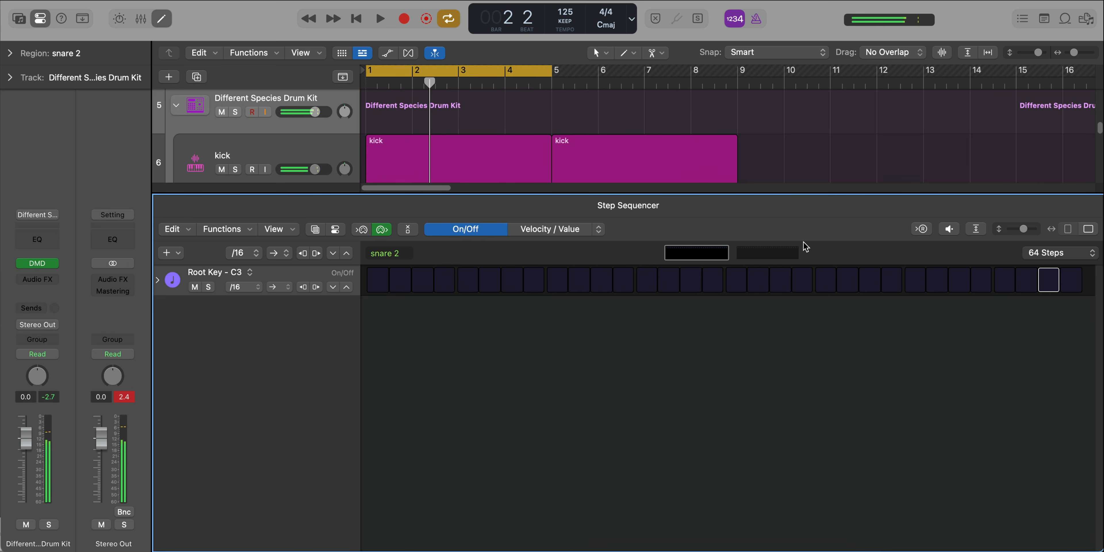
click(787, 253)
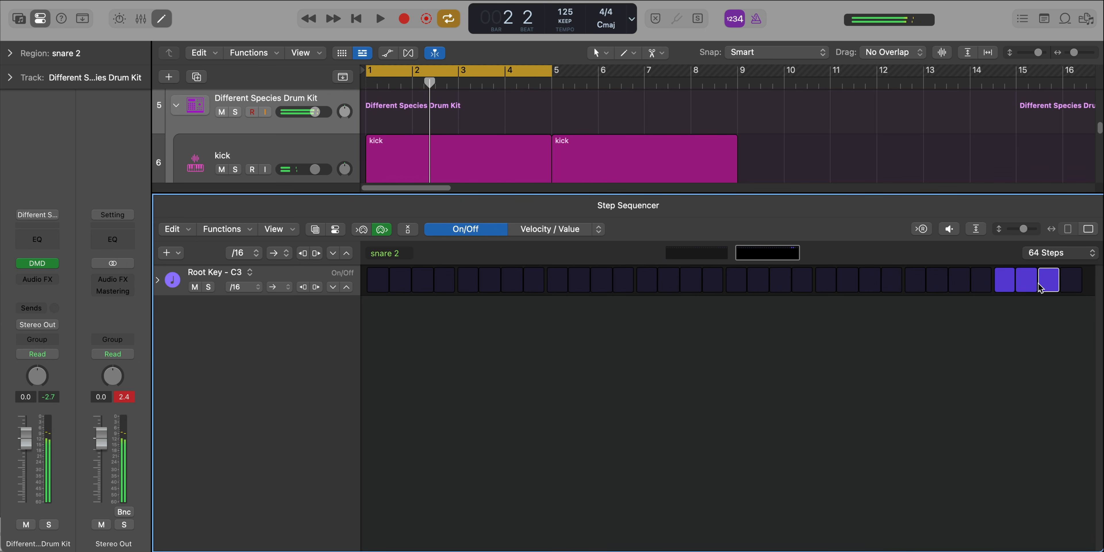
key(space)
key(e)
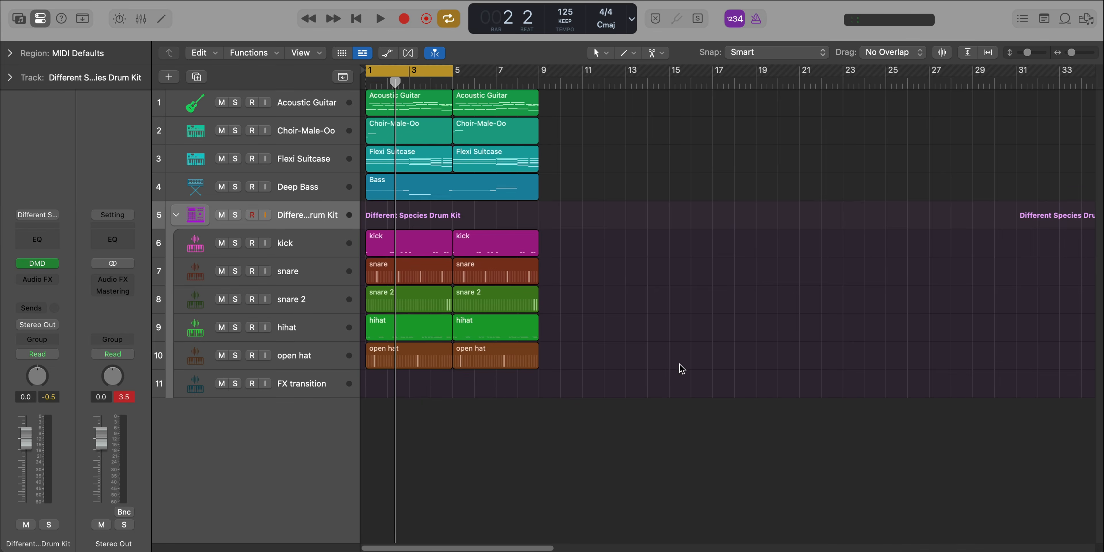
- Repeat all regions of bars 1 to 8 once from bar 9 and set the playback cycle to the copies
drag(679, 367, 376, 101)
key(super+r)
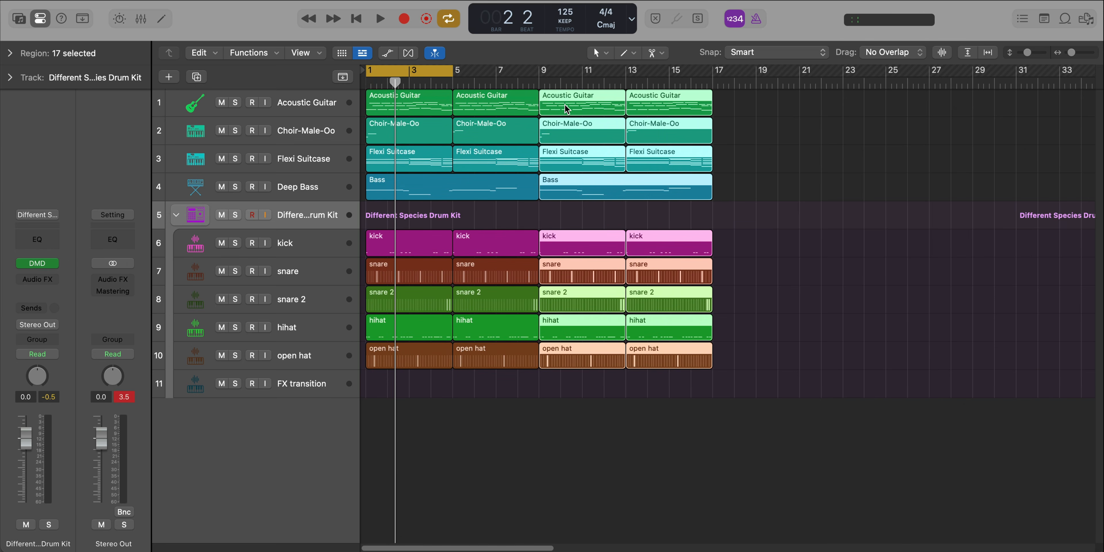
key(super+u)
click(854, 245)
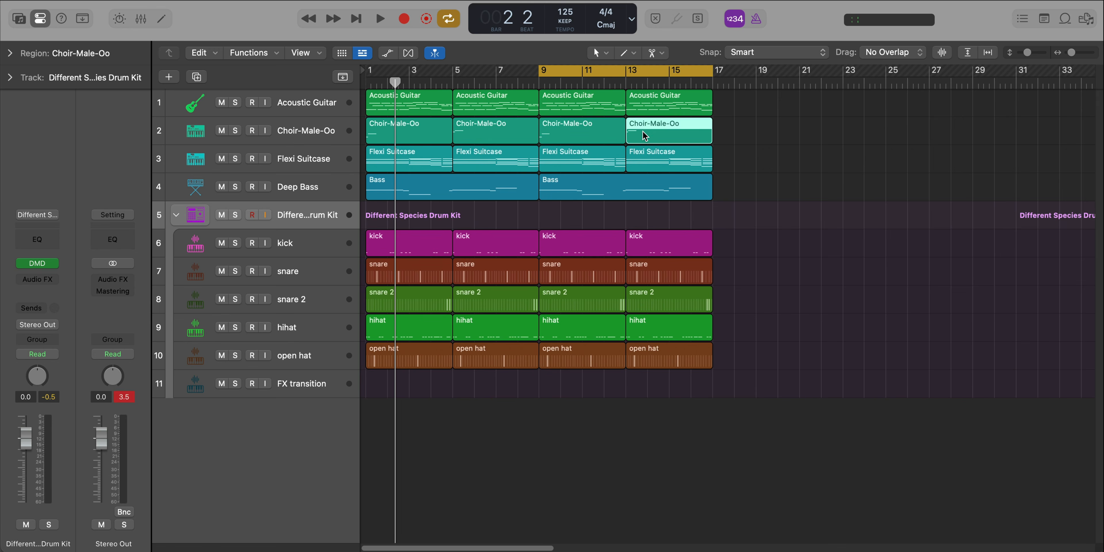
- Delete the Choir-Male-Oo region at bar 13 and add a software instrument track below the Choir-Male-Oo track
key(Delete)
click(270, 119)
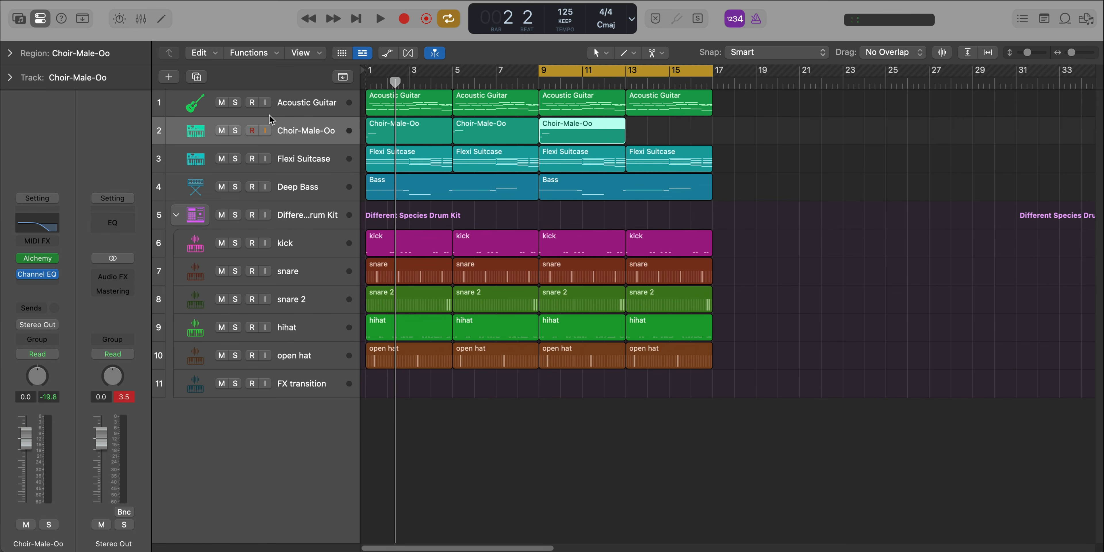
click(168, 78)
key(Return)
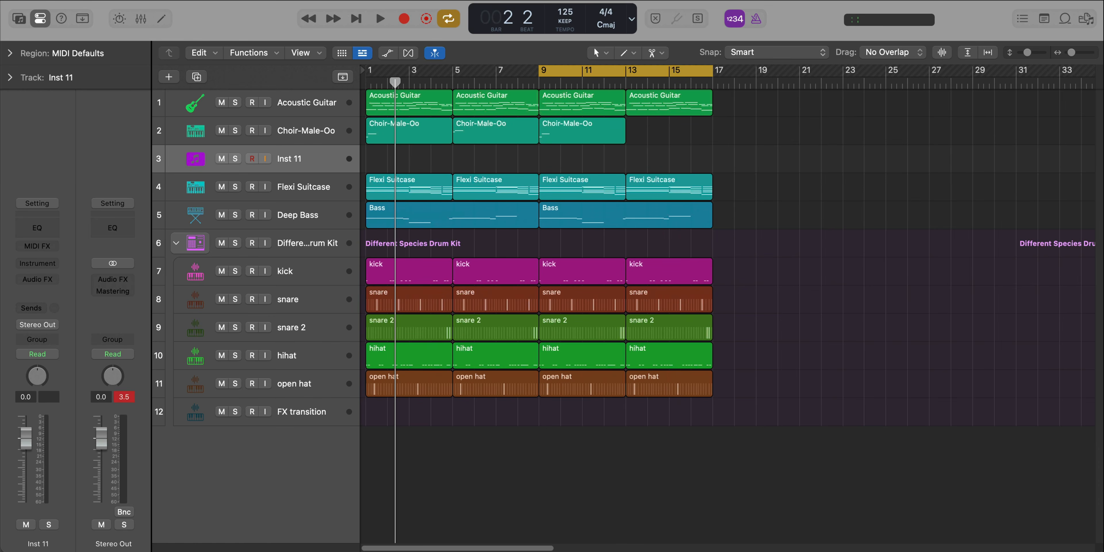
- Load Alchemy on the new instrument track, search its presets for "angelic" and choose Angelic Choir
key(ctrl+shift+i)
text(al)
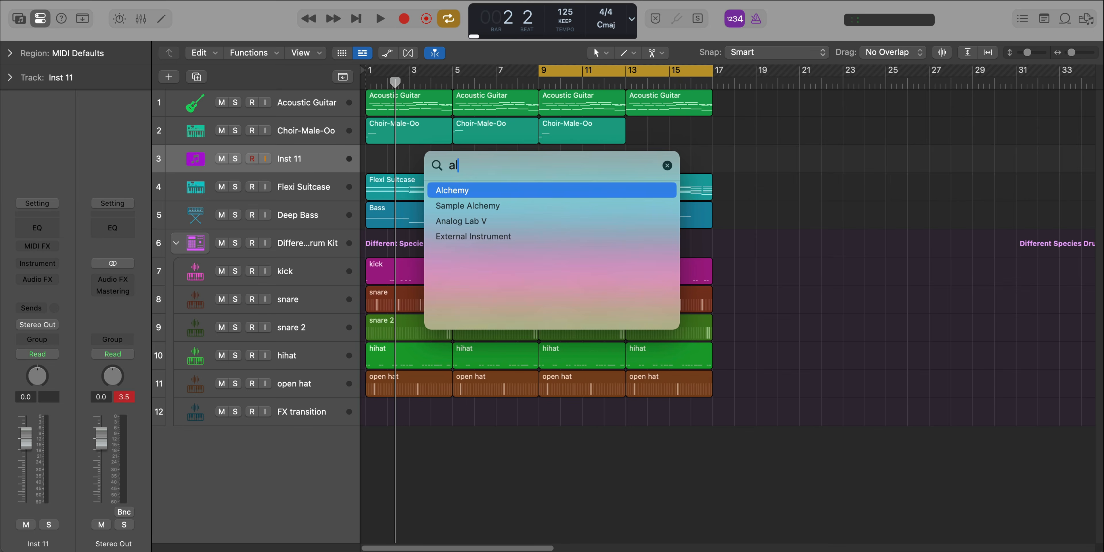
key(Return)
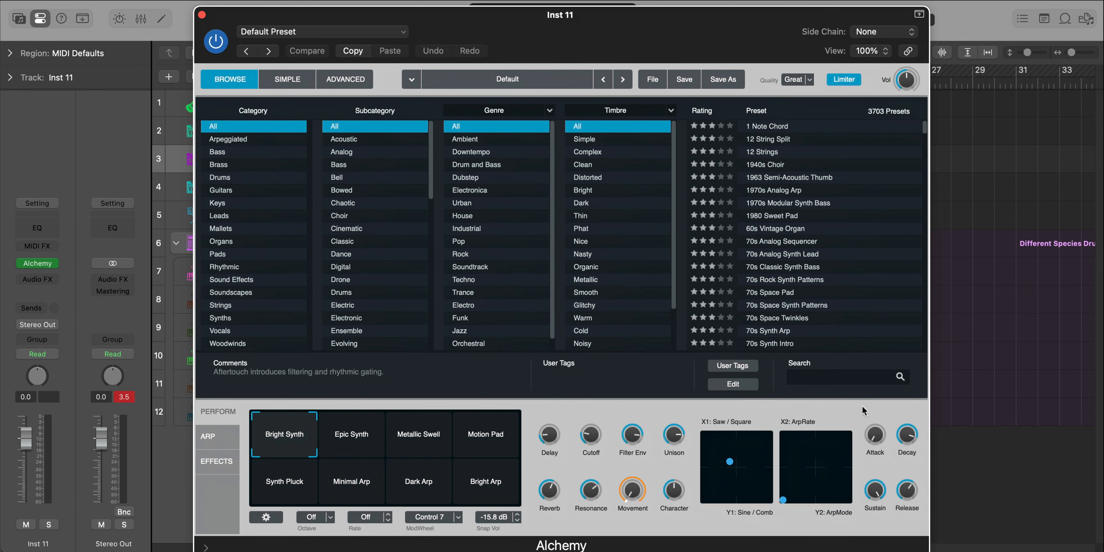
text(angelic)
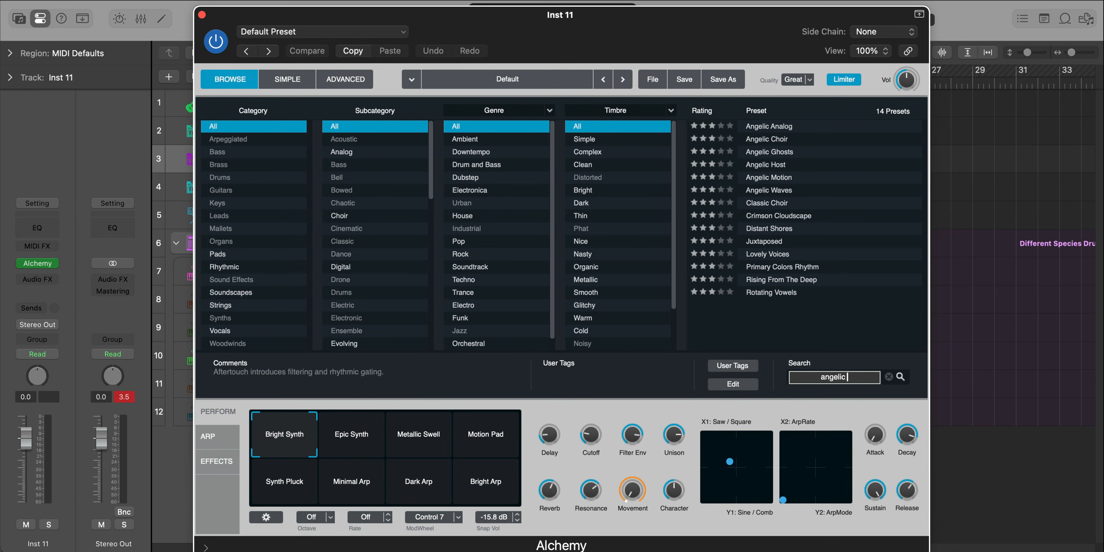
click(819, 140)
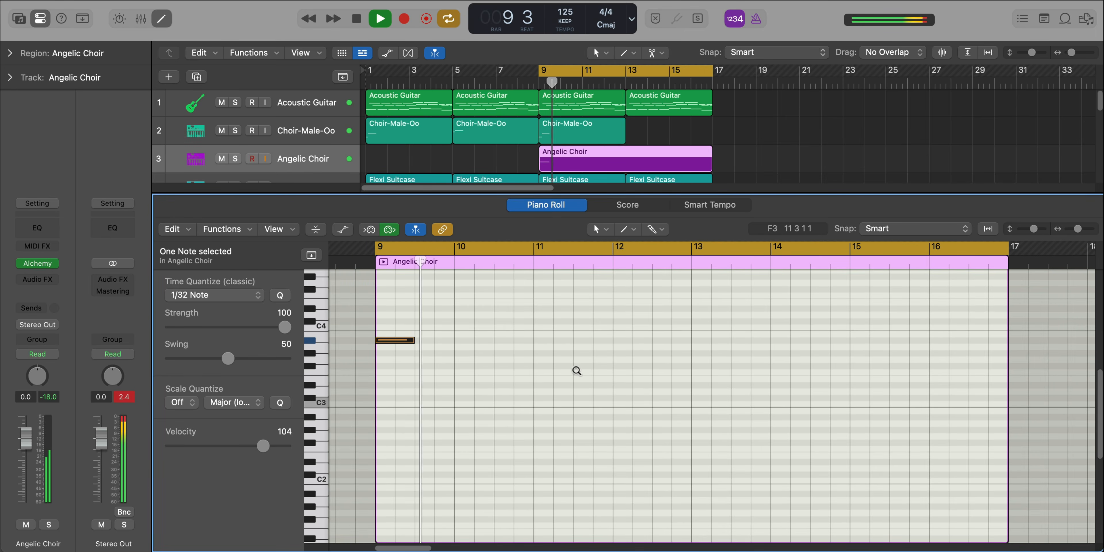
scroll(577, 370, down, 1)
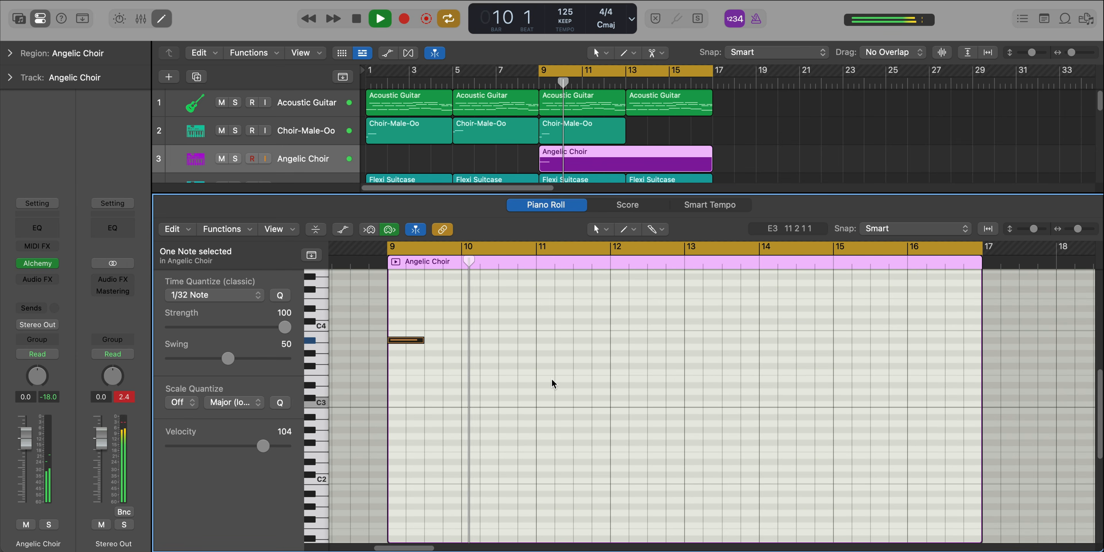
key(space)
click(468, 352)
key(space)
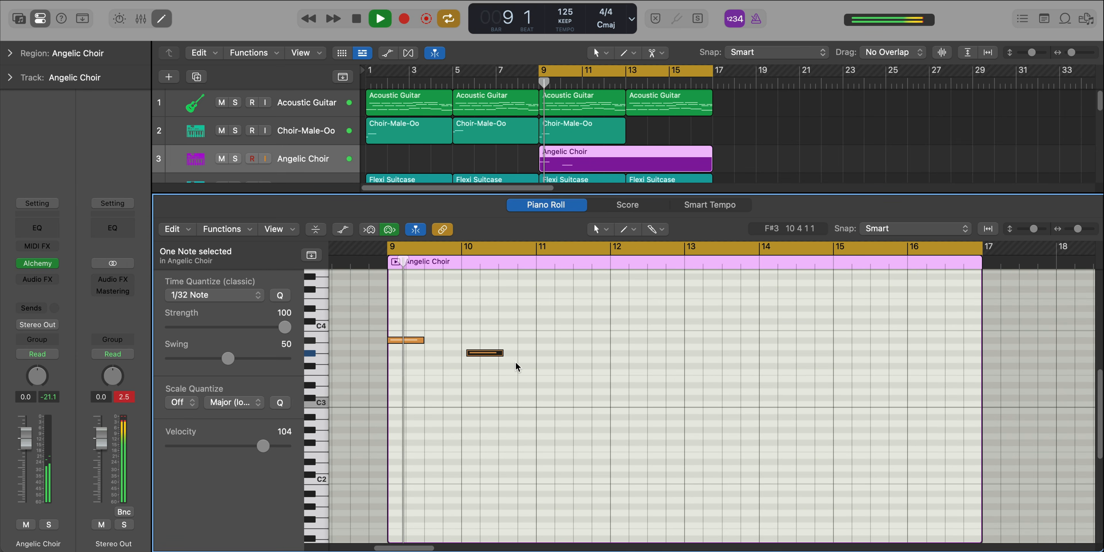
double_click(478, 352)
key(space)
- Set the Angelic Choir region's time quantize to 1/8 Note and add a G#3 note at the start of bar 10
click(214, 294)
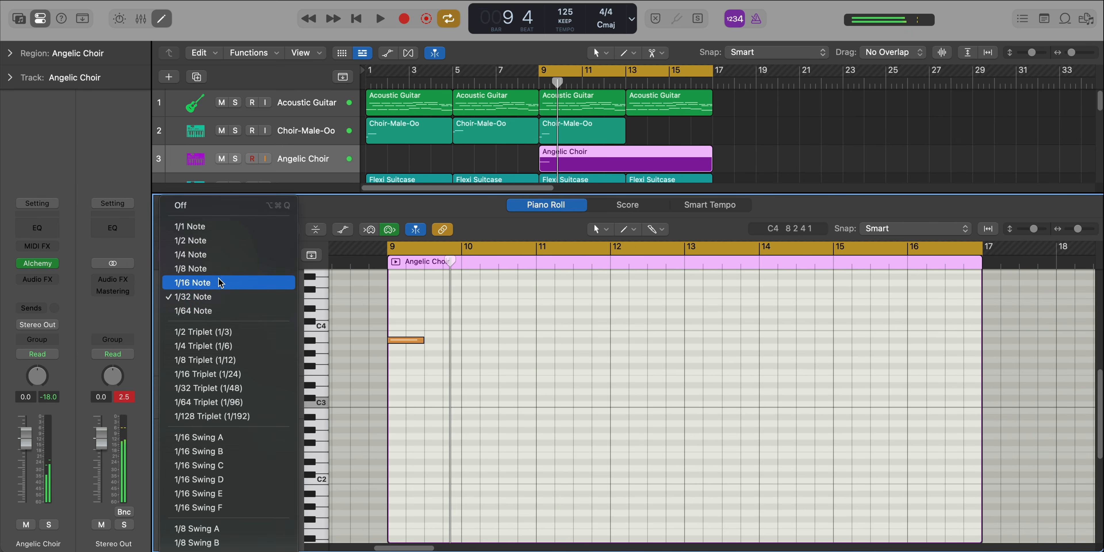
click(193, 267)
click(464, 352)
key(space)
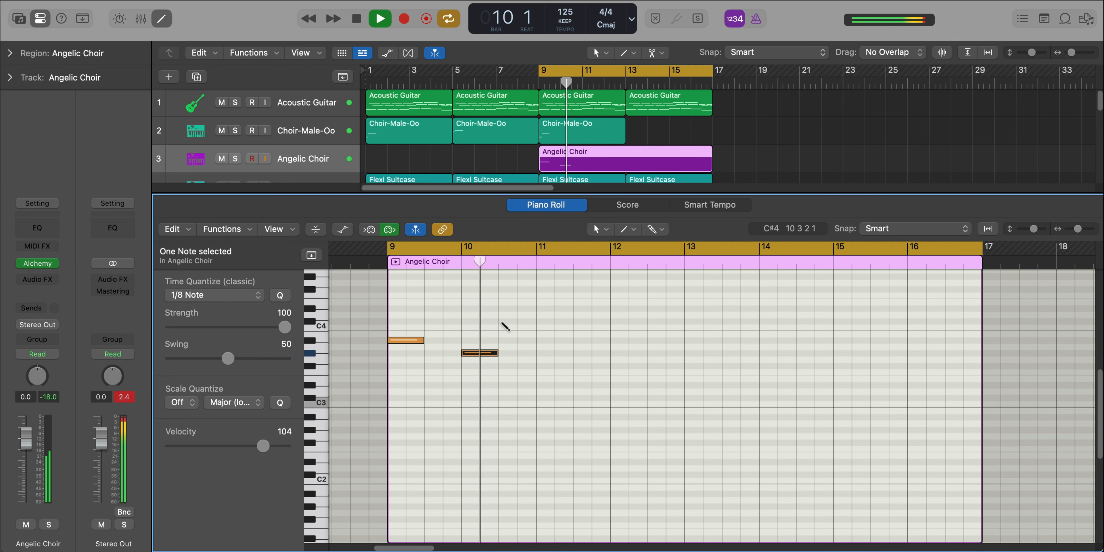
- Add a C#4 note at beat 3 of bar 10 and an F#3 note at the start of bar 11, and play the phrase
click(503, 321)
key(space)
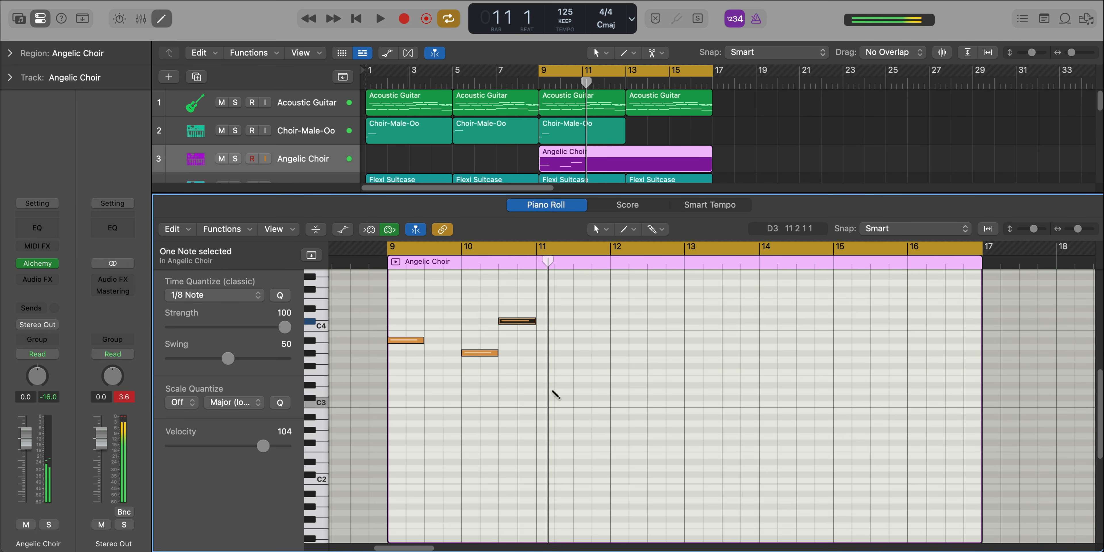
click(539, 366)
key(space)
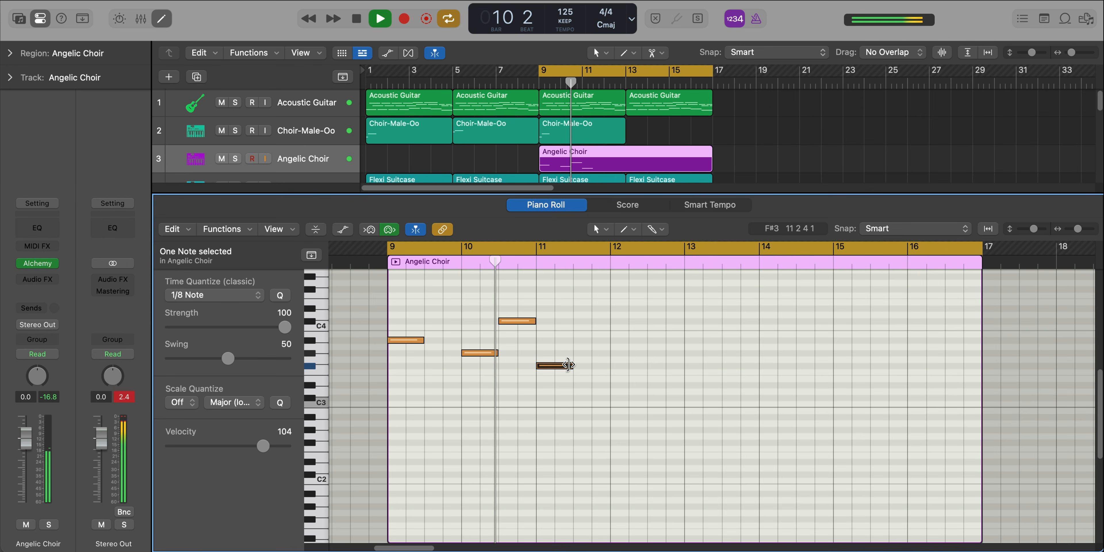
- Lengthen the F#3 note in bar 11 to three beats and repeat the four-note choir phrase starting at bar 13
drag(572, 365, 427, 294)
scroll(593, 373, left, 2)
key(super+r)
key(space)
drag(608, 343, 687, 345)
key(space)
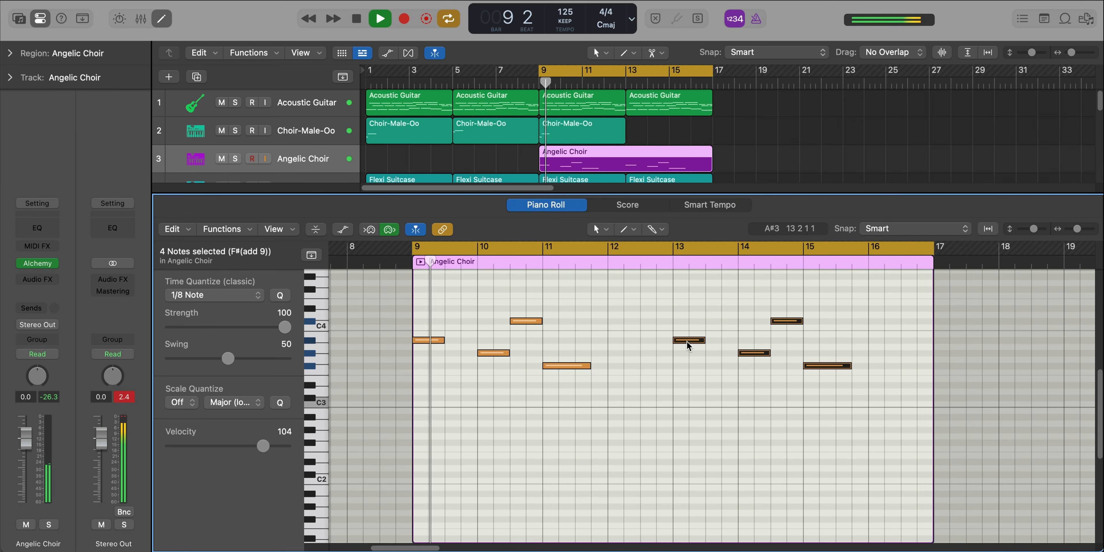
- Deselect the notes, close the note editor and lower the Angelic Choir track's volume to -5.4 dB
click(673, 417)
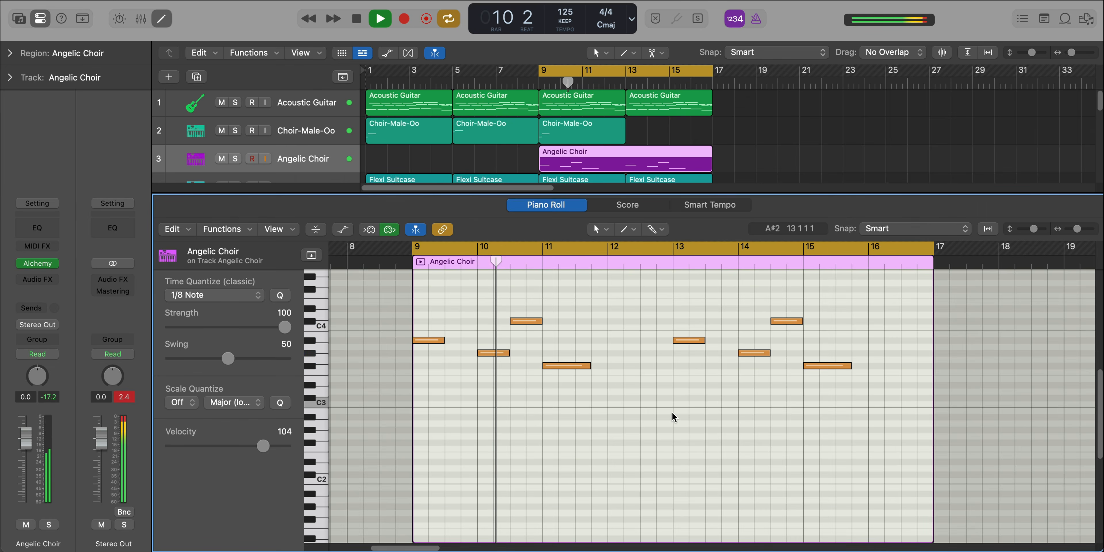
key(e)
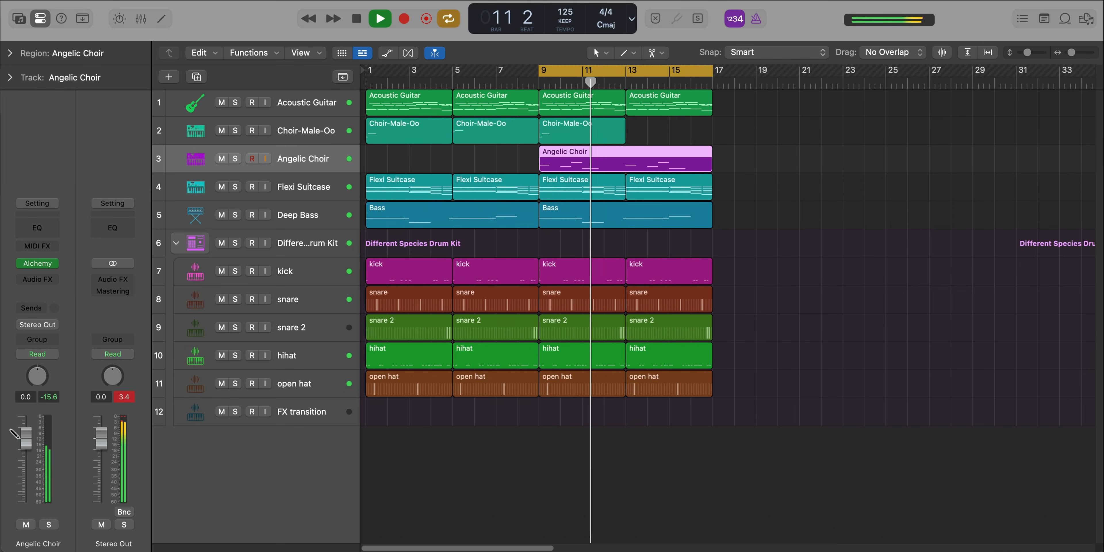
drag(26, 451, 29, 465)
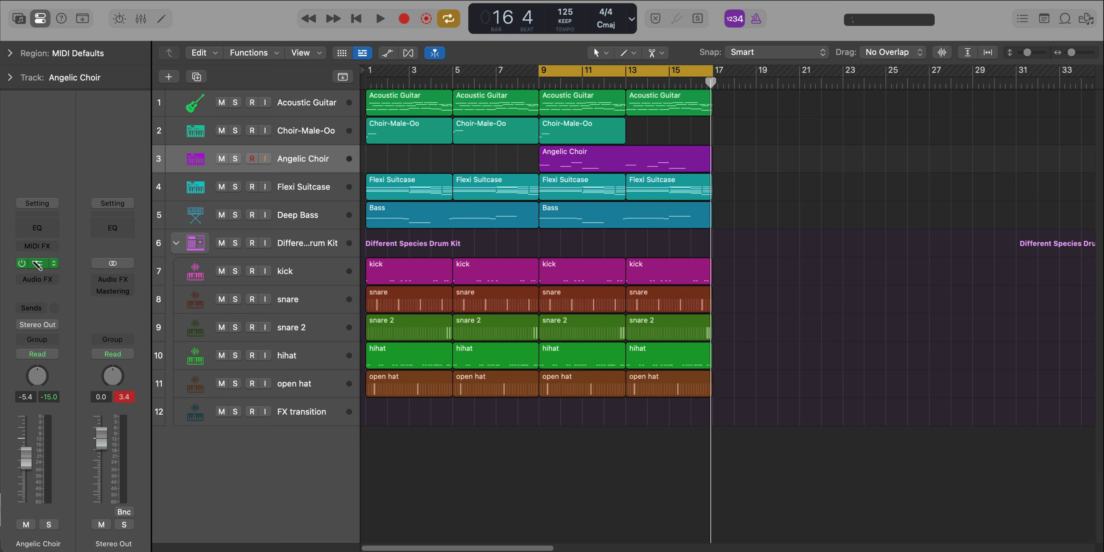
- Add a Channel EQ to the Angelic Choir track and lower its high cut to 2240 Hz during playback
click(38, 228)
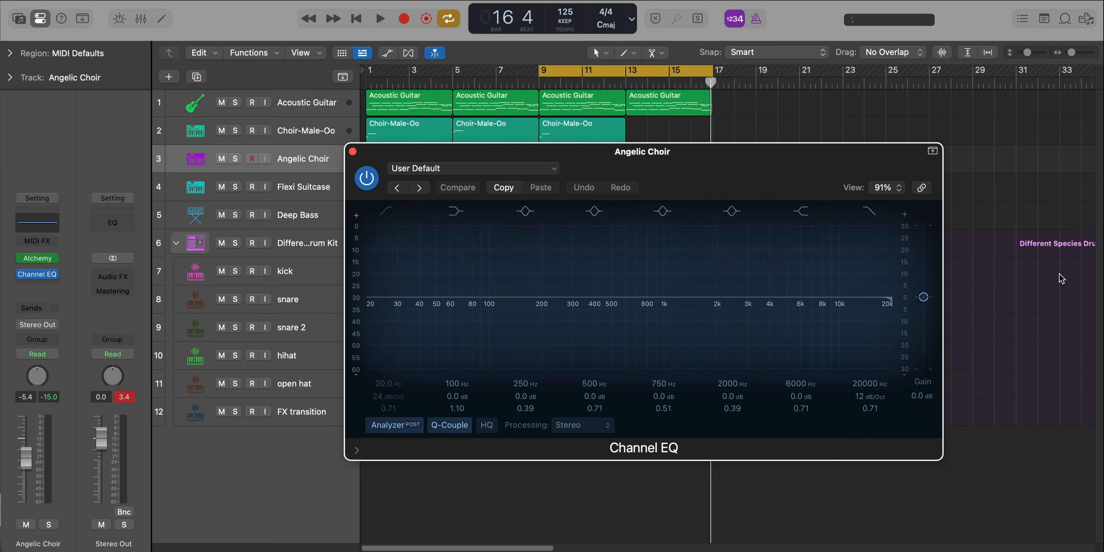
key(space)
drag(788, 382, 788, 428)
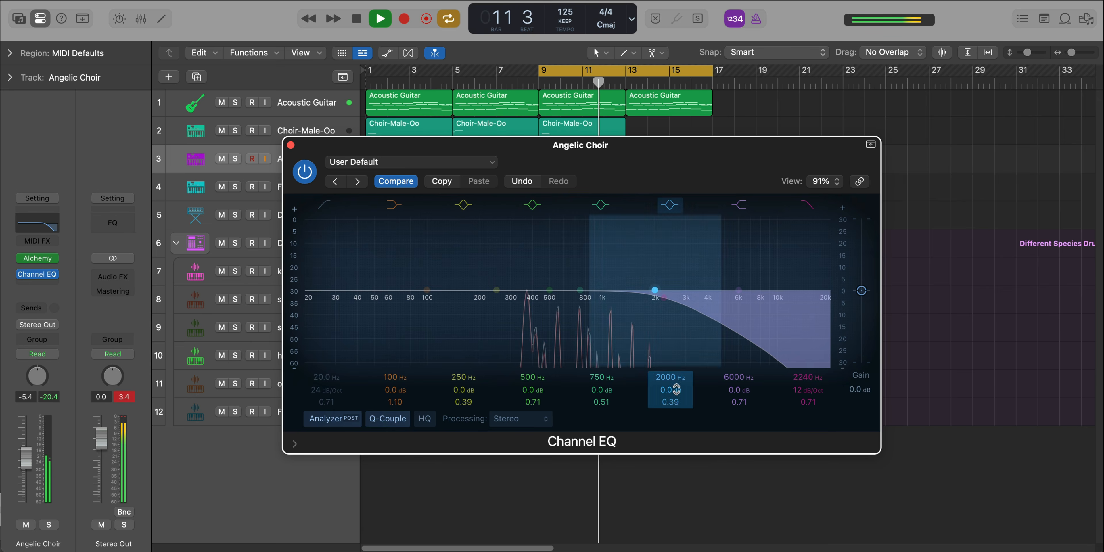
- Enable the low cut on the Angelic Choir's Channel EQ, raise it to 360 Hz and close the plug-in
click(334, 205)
drag(330, 300, 603, 338)
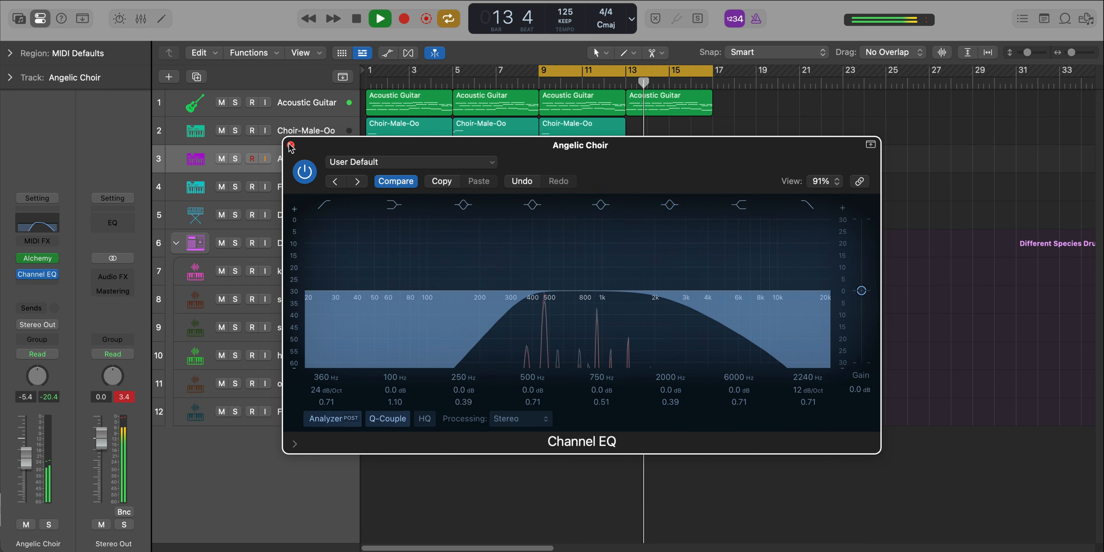
click(291, 145)
- Add ChromaVerb to the Angelic Choir track with a 3.80 s decay, 0% dry and 59% wet, and close it
key(ctrl+shift+e)
text(ch)
key(Down)
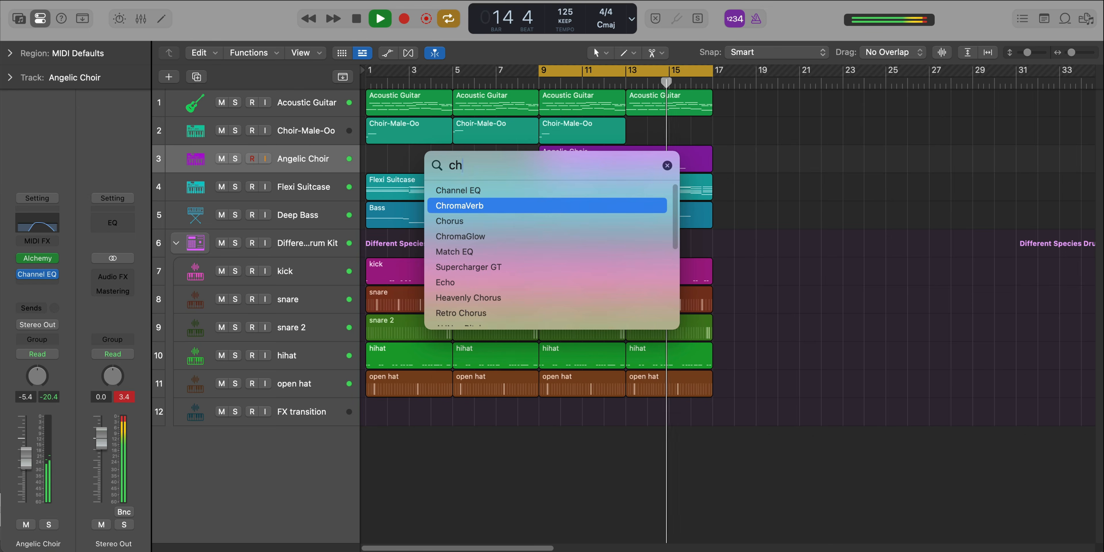
key(Return)
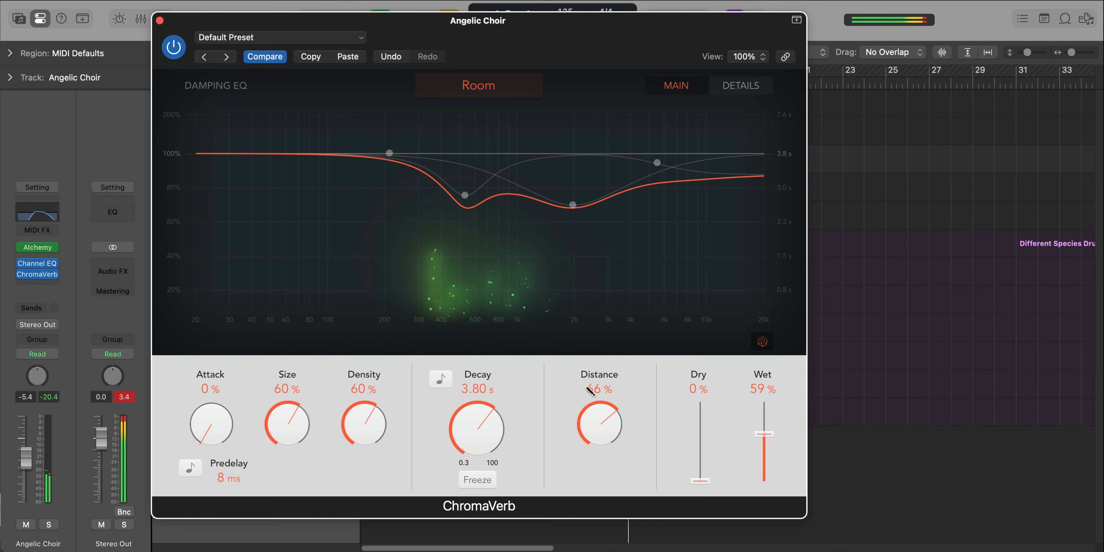
click(160, 21)
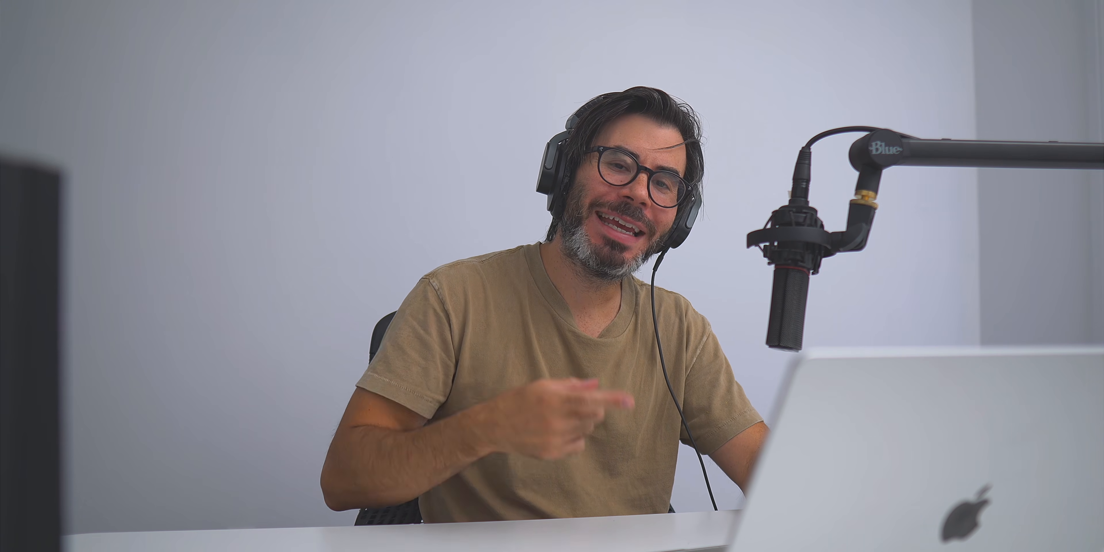
- Copy all regions of bars 9 to 16 to bar 17 and set the cycle range to the copied eight bars
drag(556, 204, 683, 204)
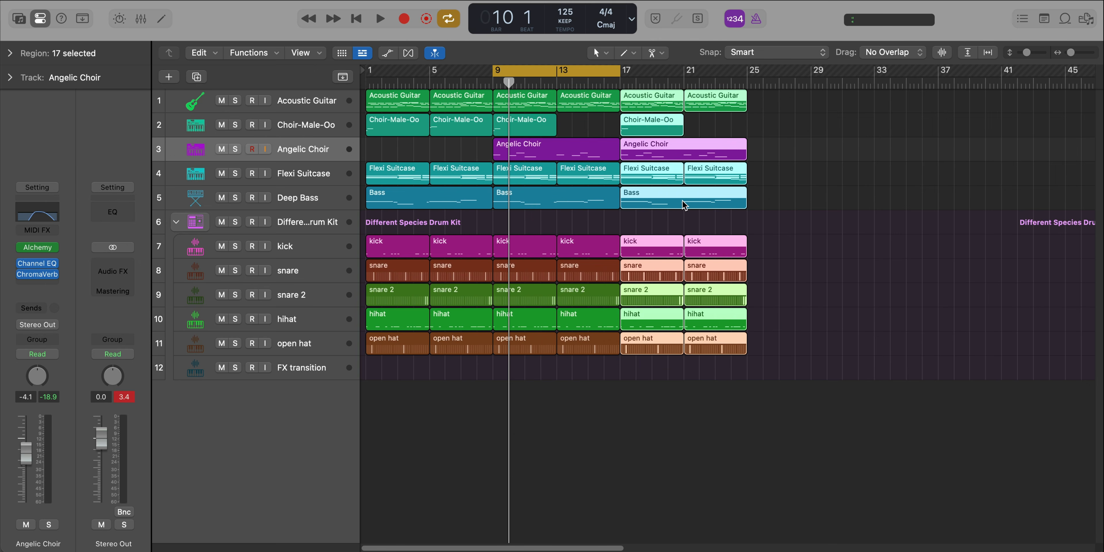
key(super+u)
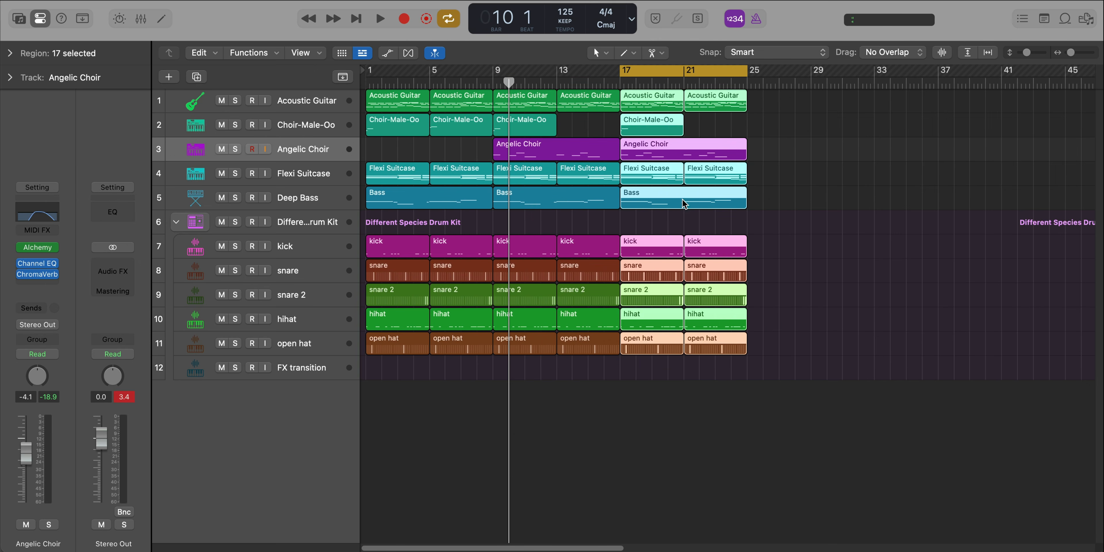
- Create a new software instrument track below FX transition and load the Piano instrument on it
double_click(315, 411)
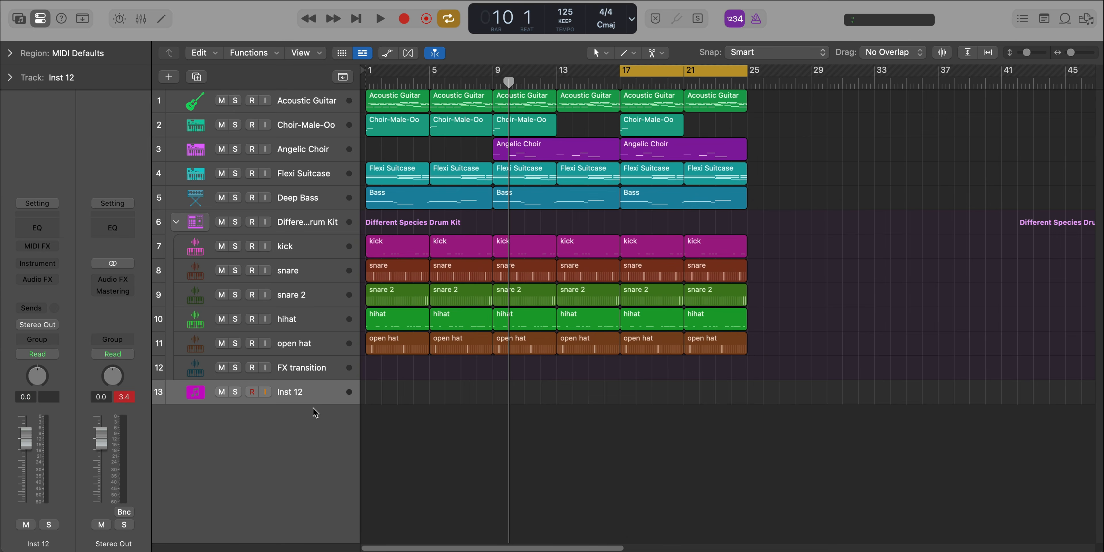
key(ctrl+shift+i)
text(pian)
key(Return)
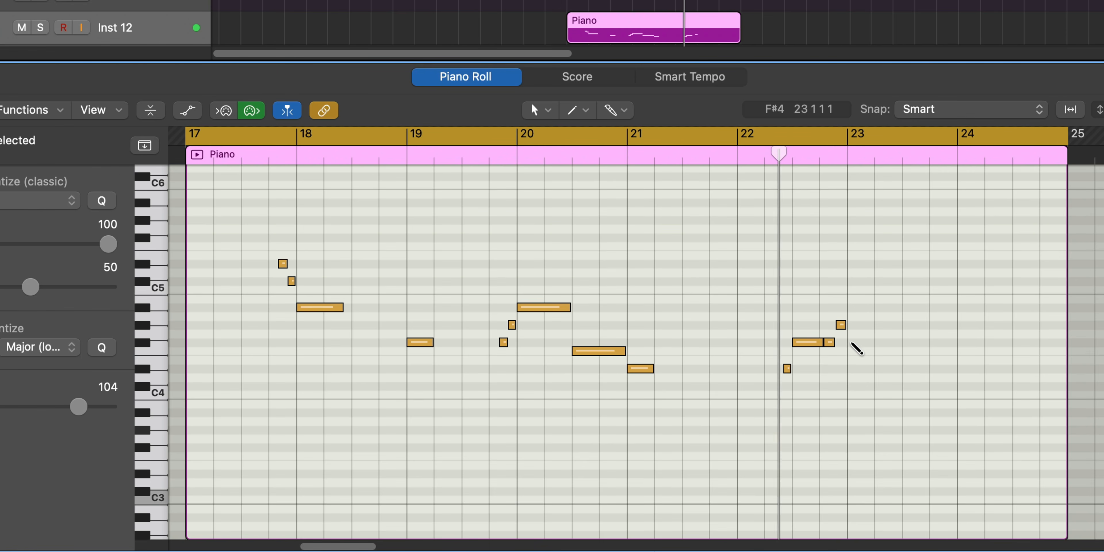
- Complete the piano melody with an F#4 note at the start of bar 23 and an F4 note at bar 24
click(852, 343)
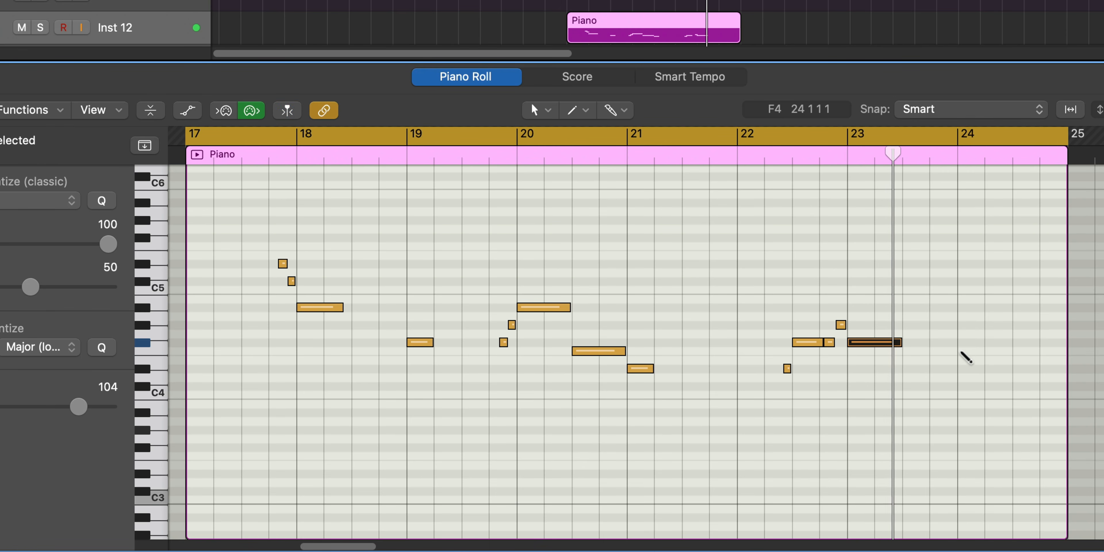
click(959, 350)
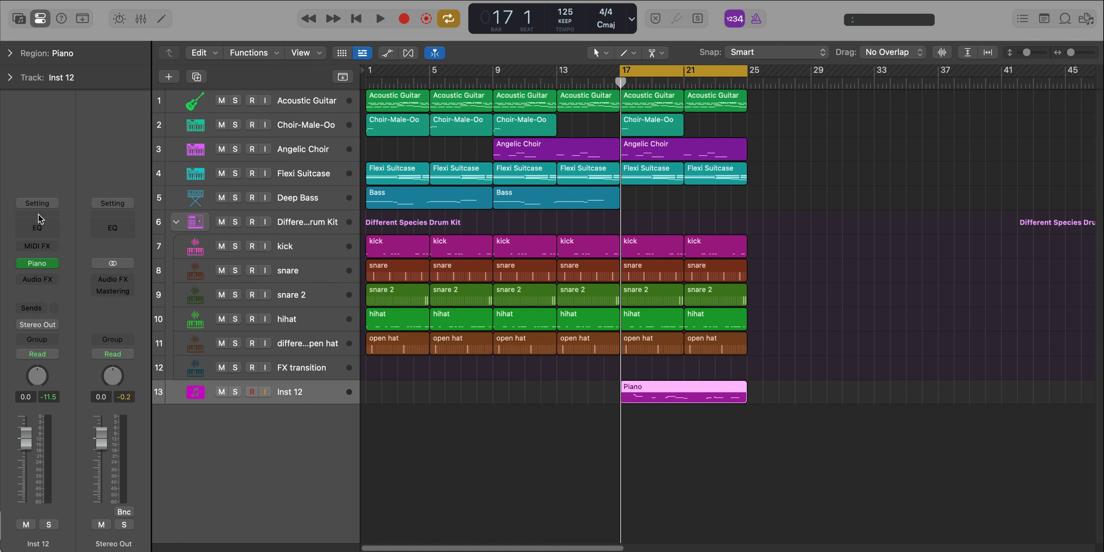
- Add a Channel EQ with the Piano Bright preset to the piano track, play the section and close the plug-in
click(39, 217)
click(39, 231)
click(42, 233)
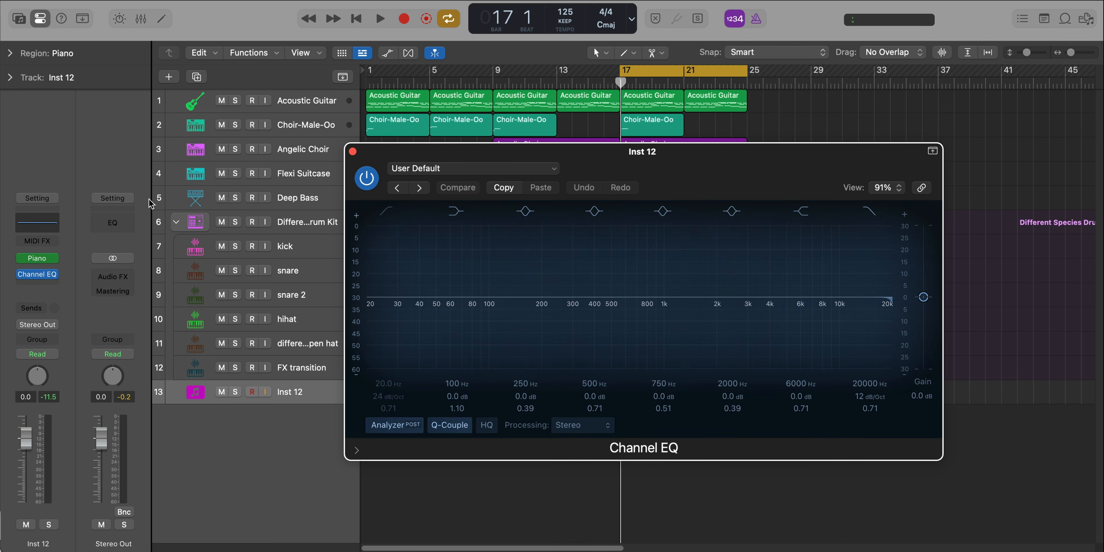
click(535, 168)
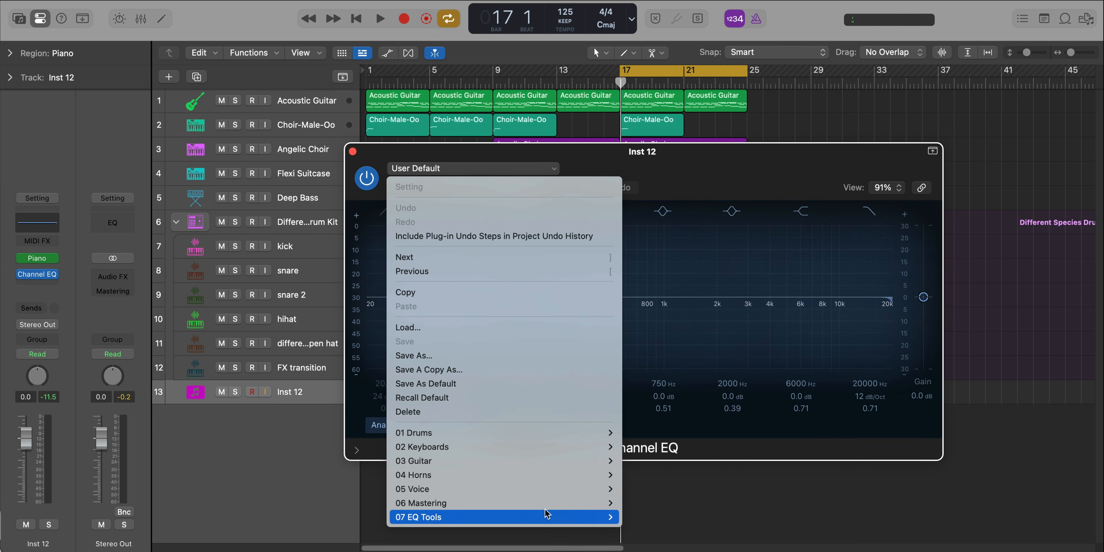
mouse_move(536, 447)
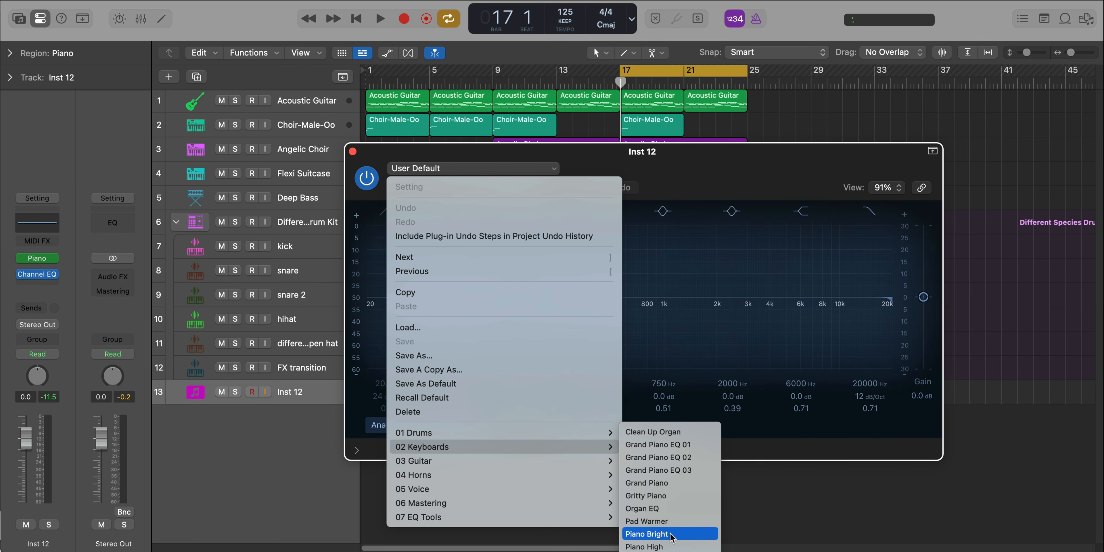
click(722, 482)
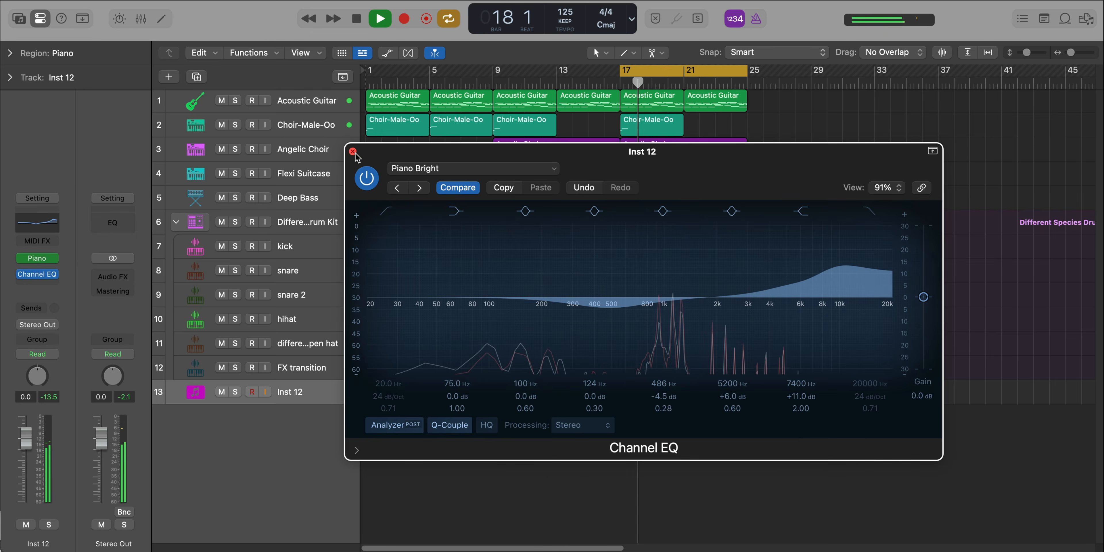
click(353, 152)
- Add Echo to the piano track with a 1/4 note delay, 35% feedback, 100% dry, 35% wet and color -19, and audition it
scroll(702, 367, down, 3)
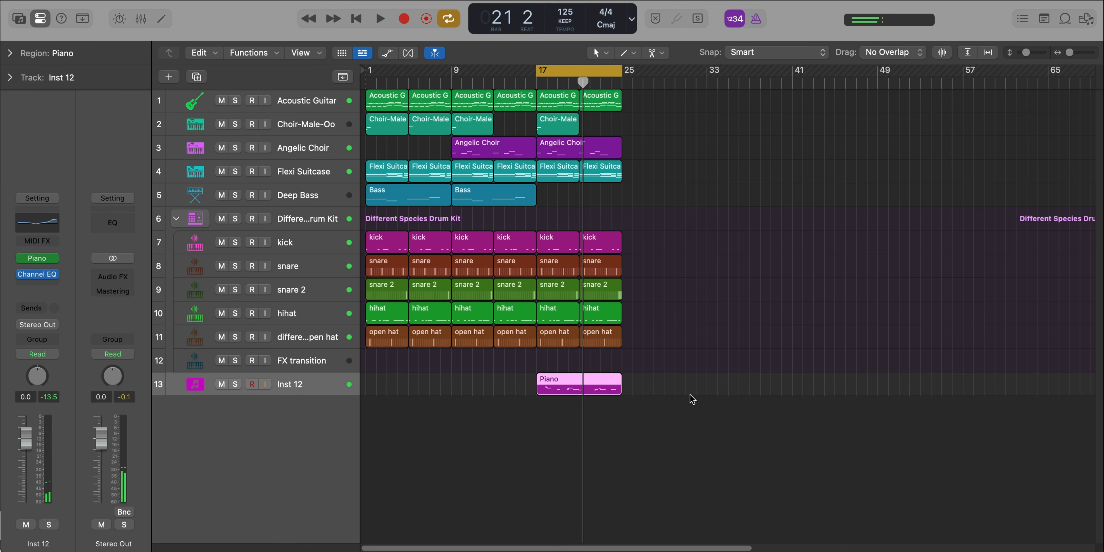
key(shift+super+a)
text(echo)
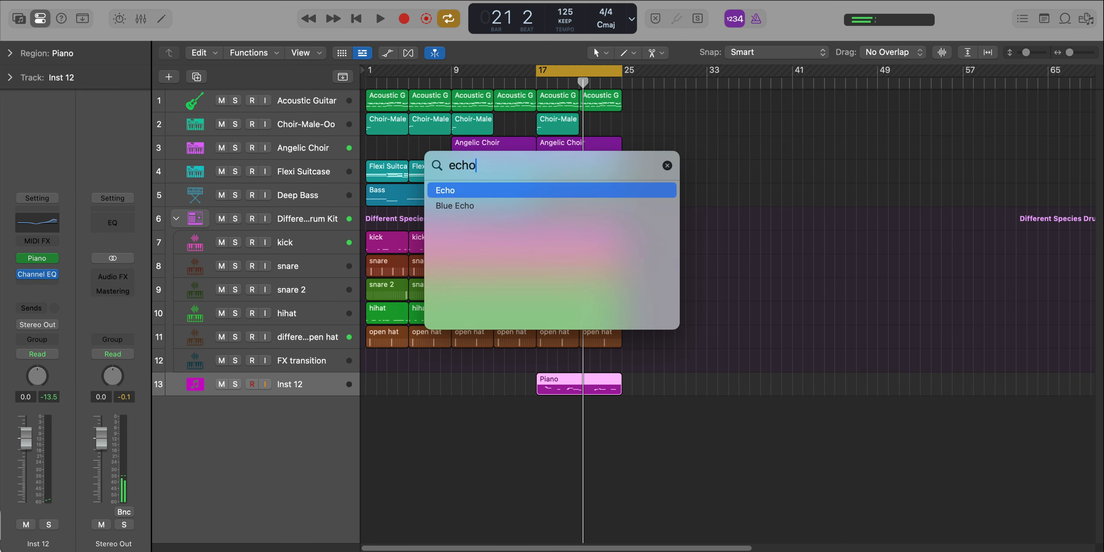
key(Return)
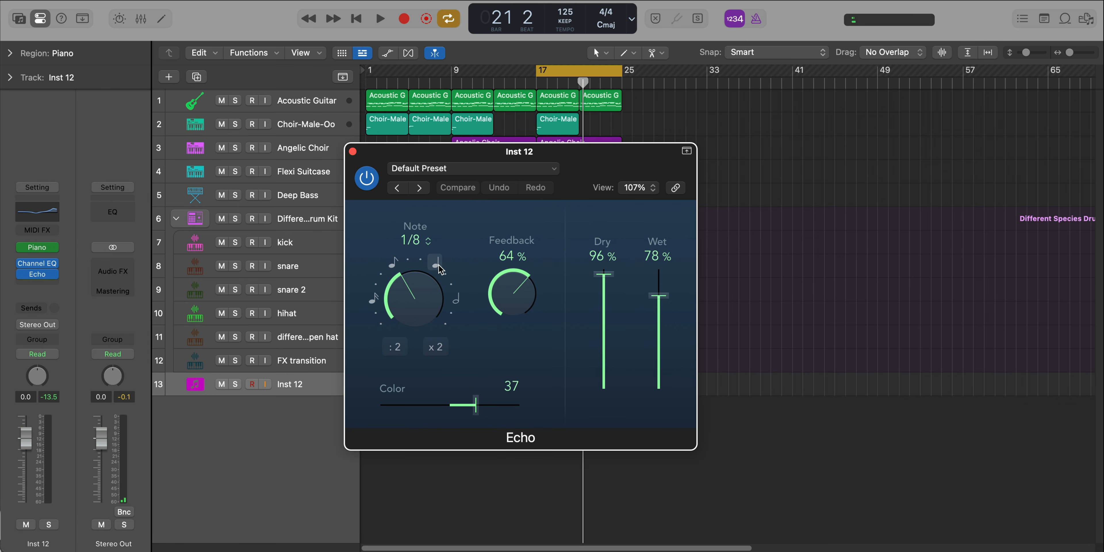
click(435, 265)
key(space)
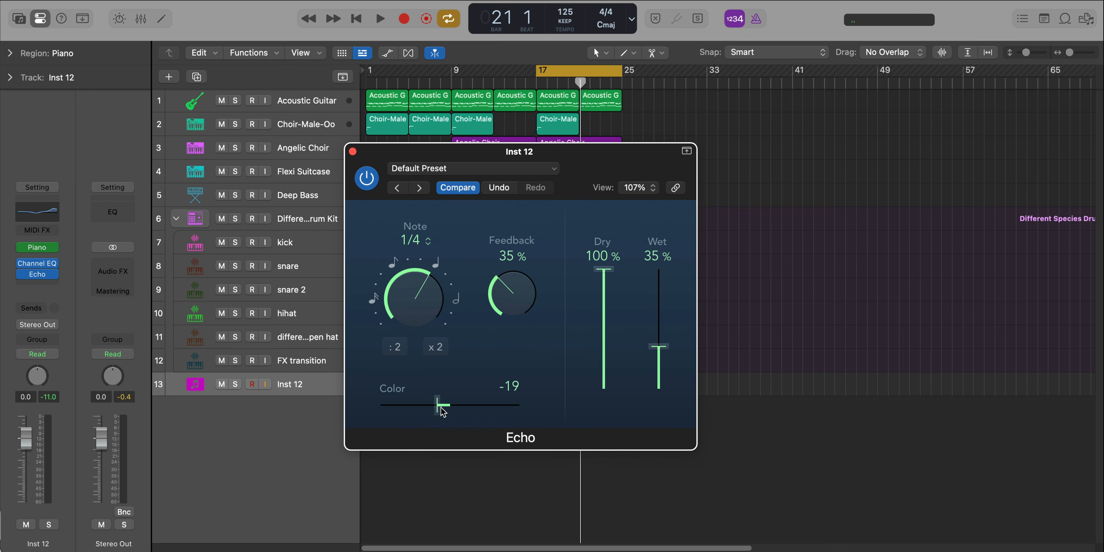
key(space)
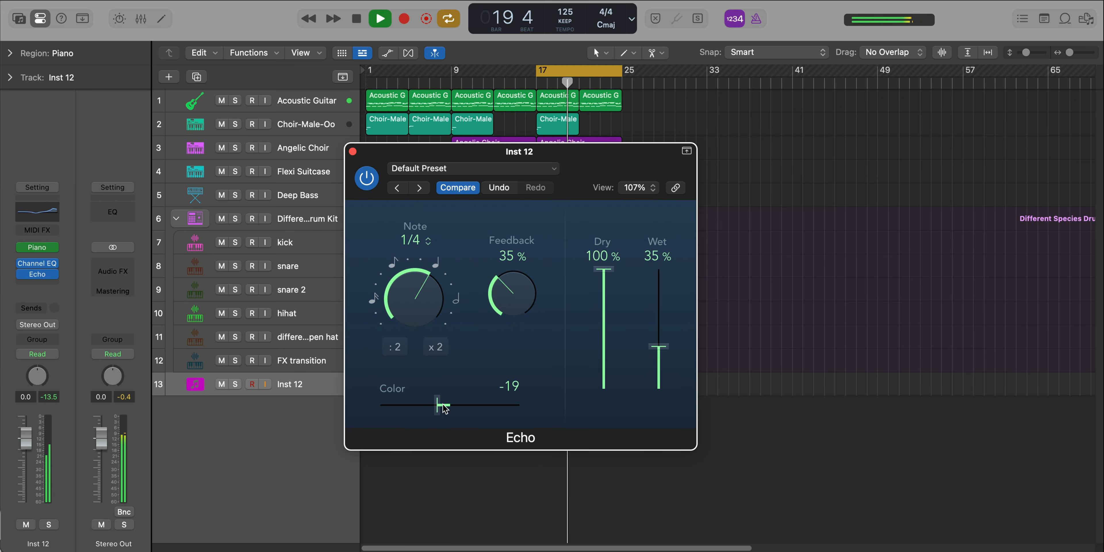
click(353, 151)
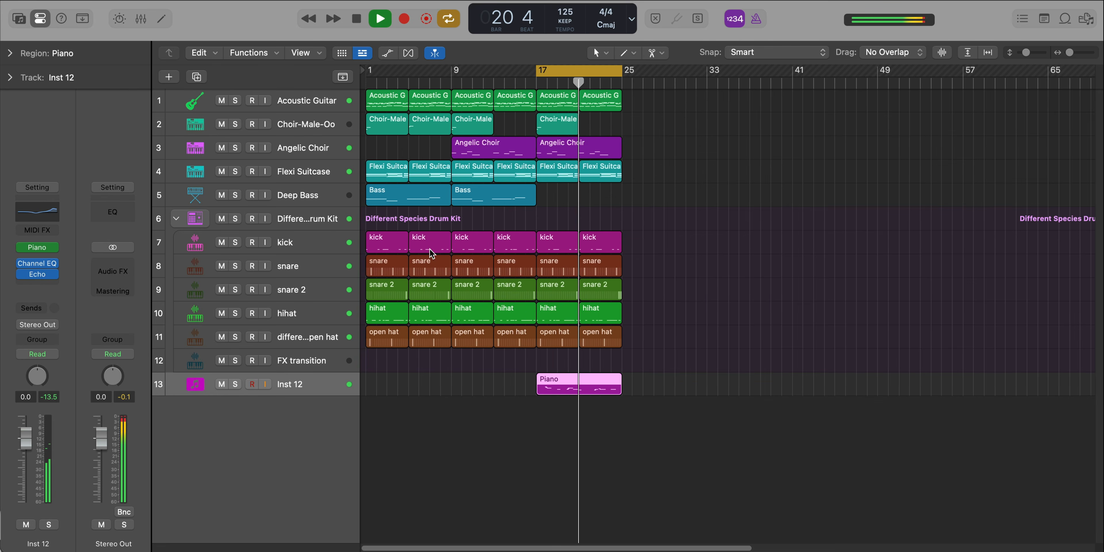
- Add ChromaVerb with the Cave preset to the piano track at 80% dry and 40% wet, and lower the track's volume to -4.3 dB
scroll(479, 316, up, 2)
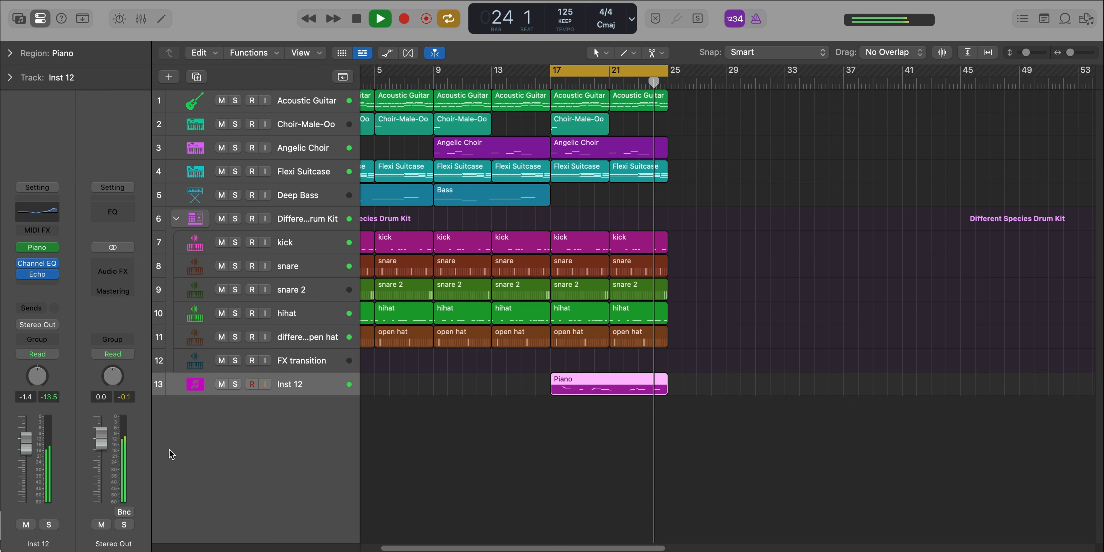
key(space)
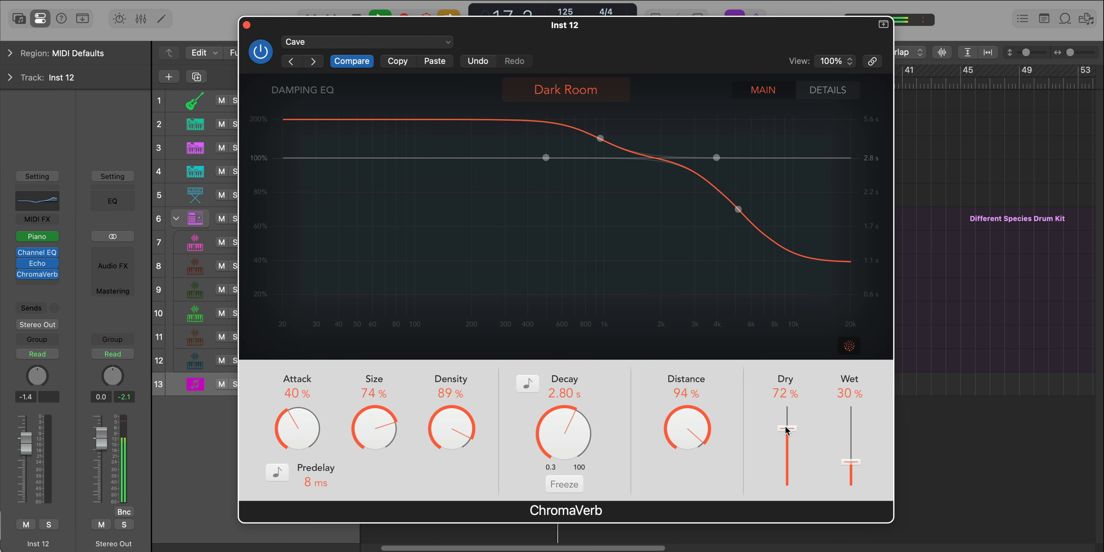
drag(788, 426, 787, 422)
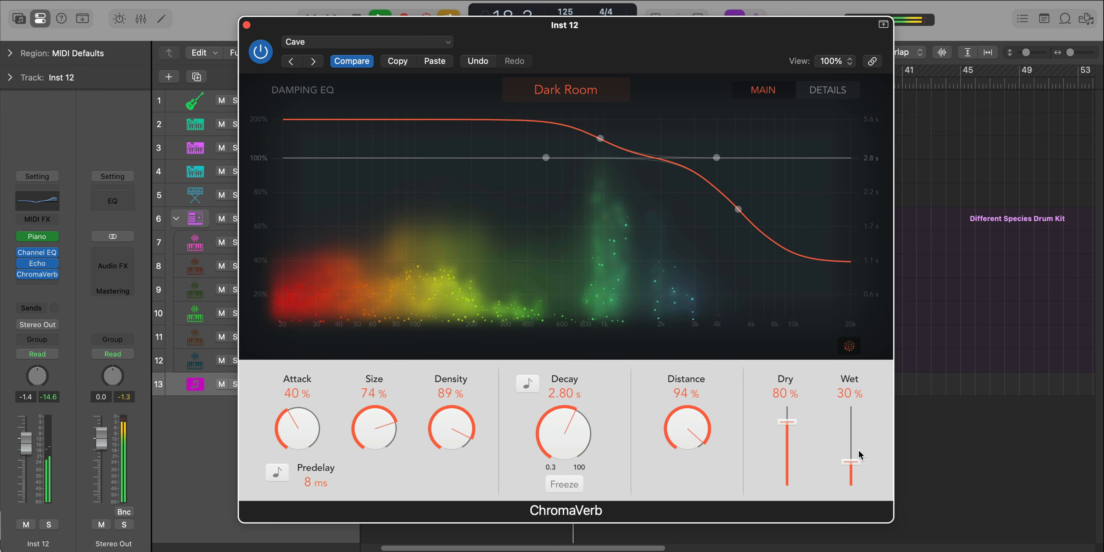
drag(855, 462, 856, 455)
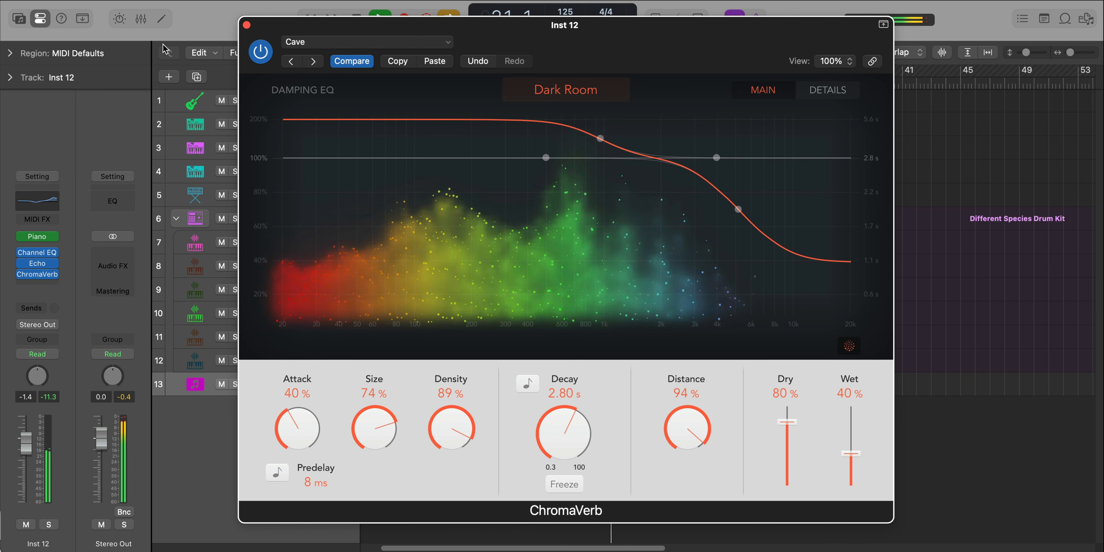
click(246, 25)
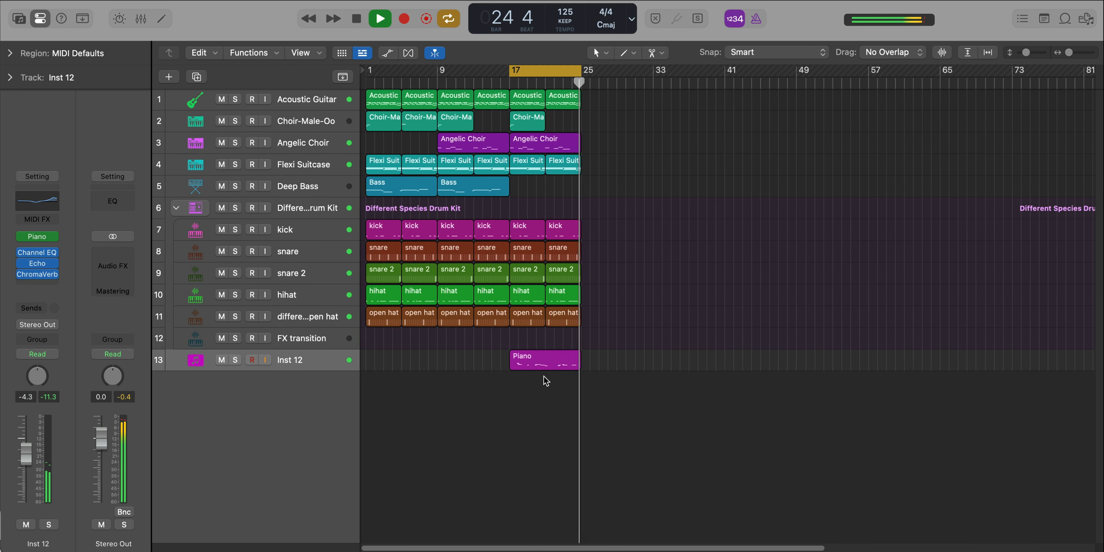
key(space)
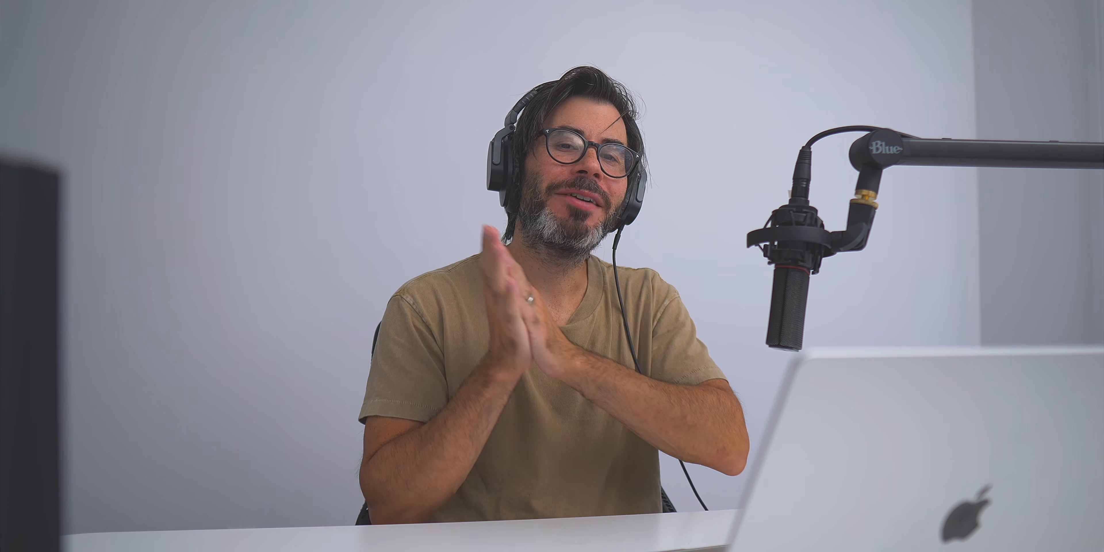